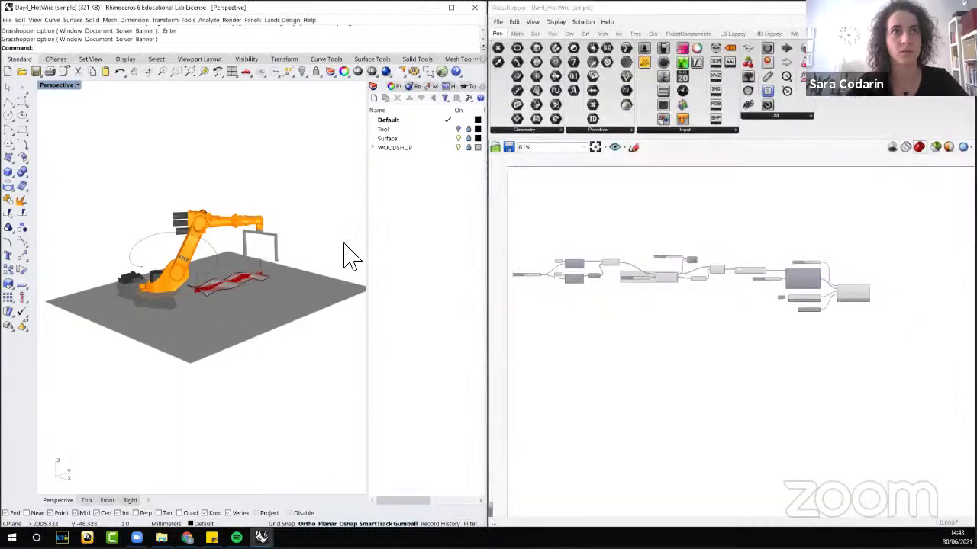
Step: Examine the KUKA robot arm, its hot-wire frame tool and the wavy surface with its toolpath points from several angles
mouse_move(269, 282)
right_down()
mouse_move(279, 303)
mouse_move(267, 289)
right_up()
scroll(259, 279, up, 5)
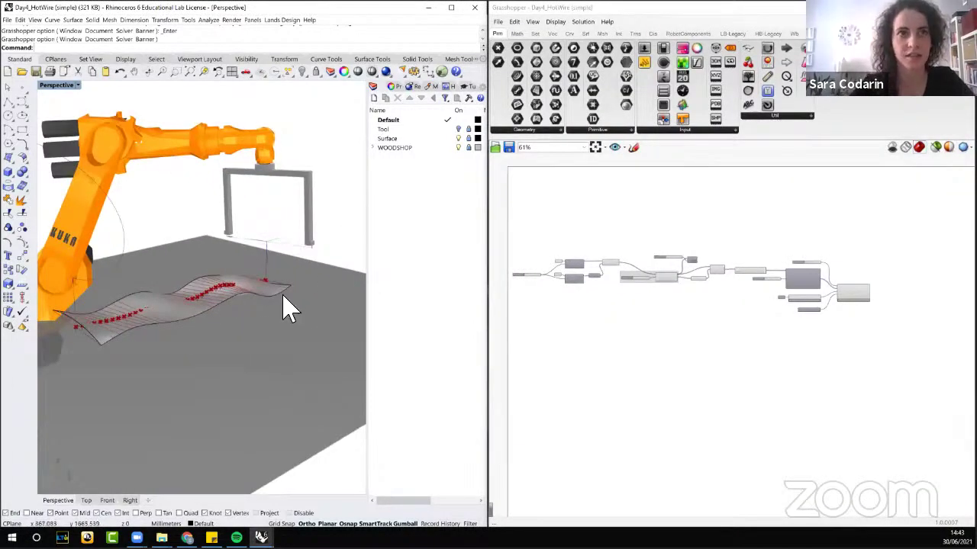
mouse_move(288, 308)
right_down()
mouse_move(275, 318)
mouse_move(263, 302)
right_up()
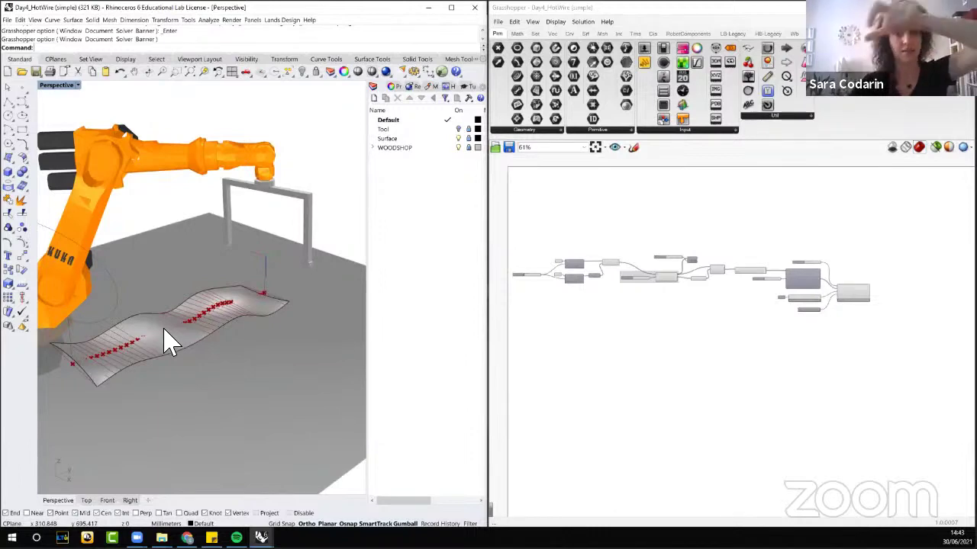
right_drag(153, 289, 243, 256)
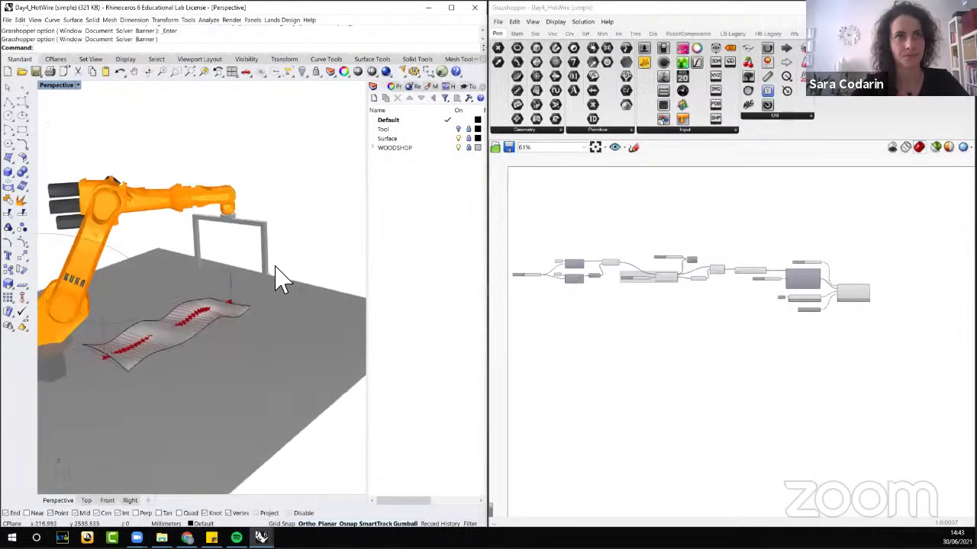
scroll(279, 279, up, 3)
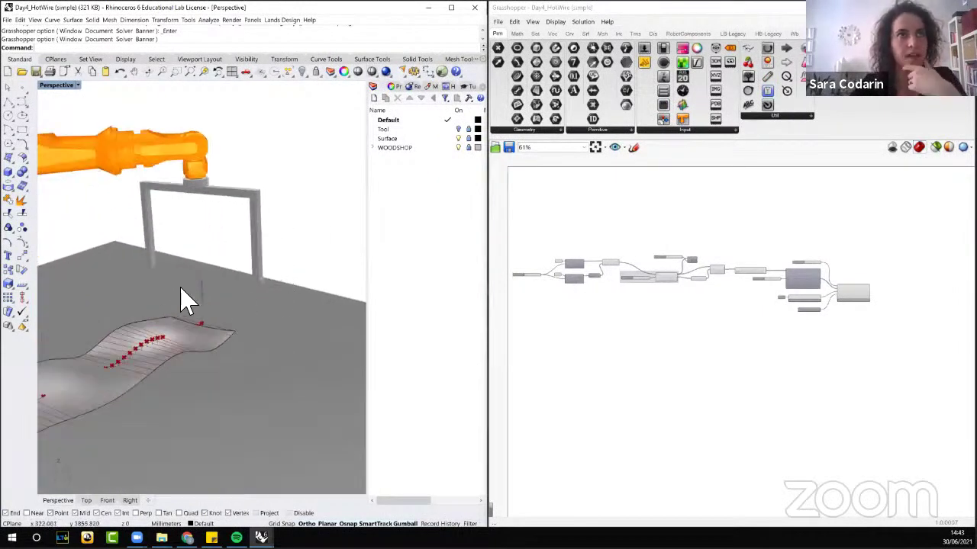
right_drag(183, 300, 156, 254)
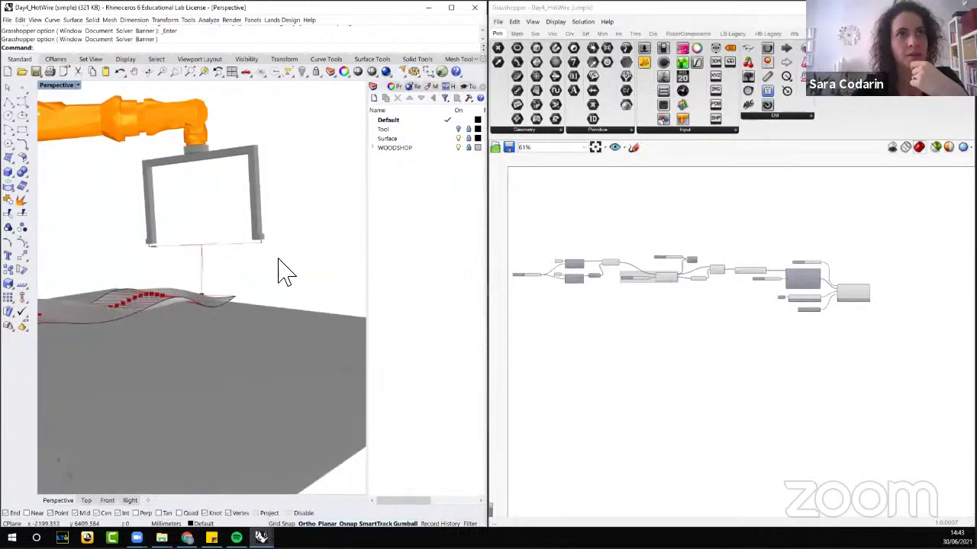
scroll(284, 271, down, 3)
right_drag(287, 279, 272, 309)
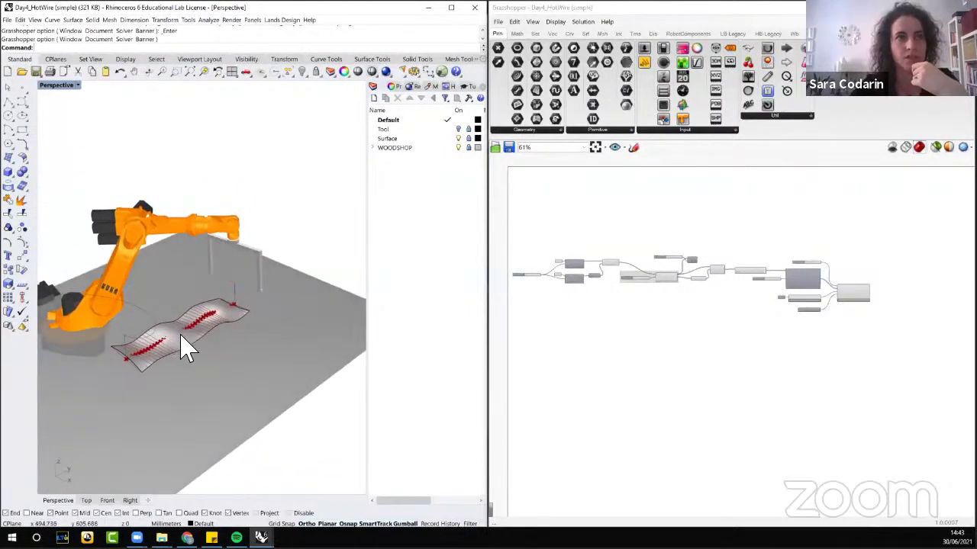
scroll(188, 344, up, 5)
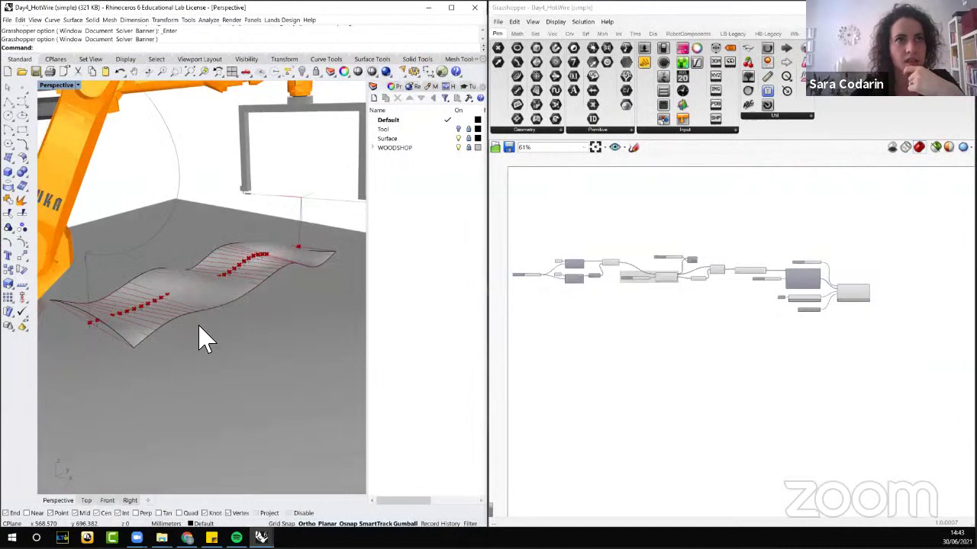
scroll(199, 329, down, 2)
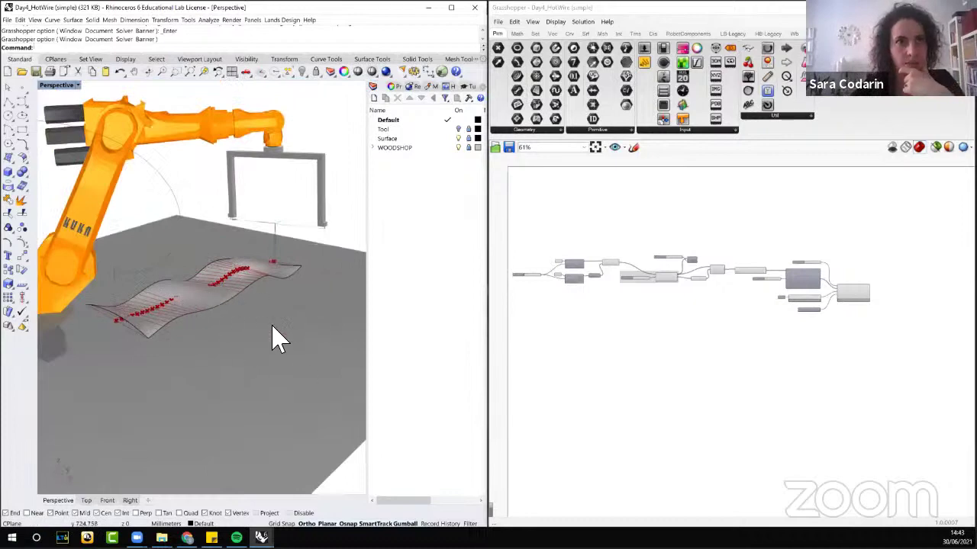
mouse_move(261, 342)
right_down()
mouse_move(272, 342)
mouse_move(268, 351)
right_up()
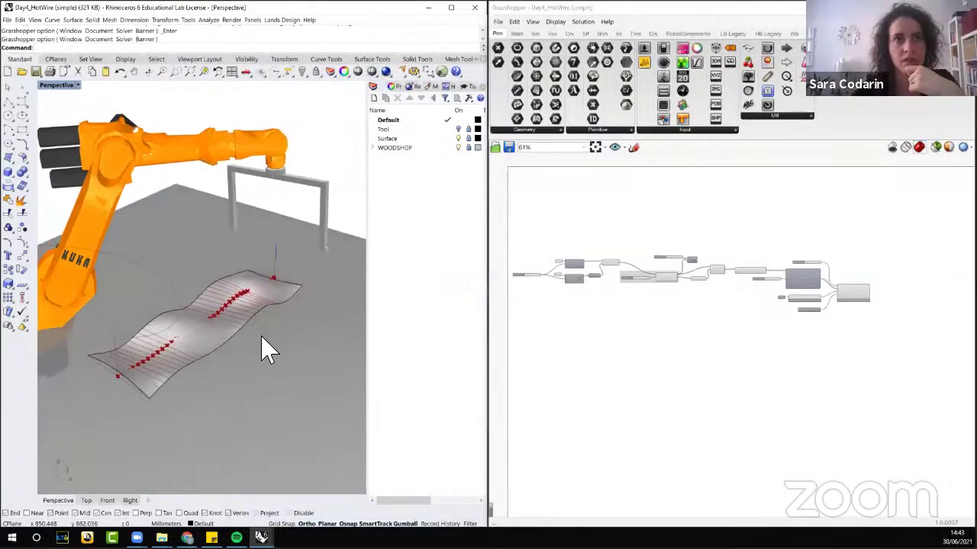
Step: Spread apart the two Divide Curve components and their Curve parameters at the start of the definition
scroll(550, 269, up, 4)
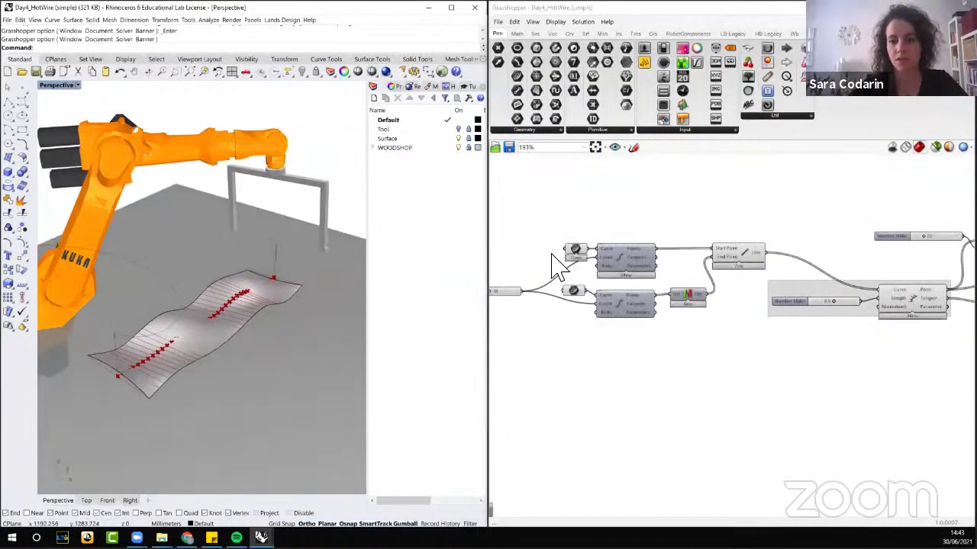
drag(637, 204, 577, 267)
drag(618, 262, 619, 246)
drag(624, 352, 582, 292)
drag(617, 309, 617, 338)
drag(577, 233, 571, 212)
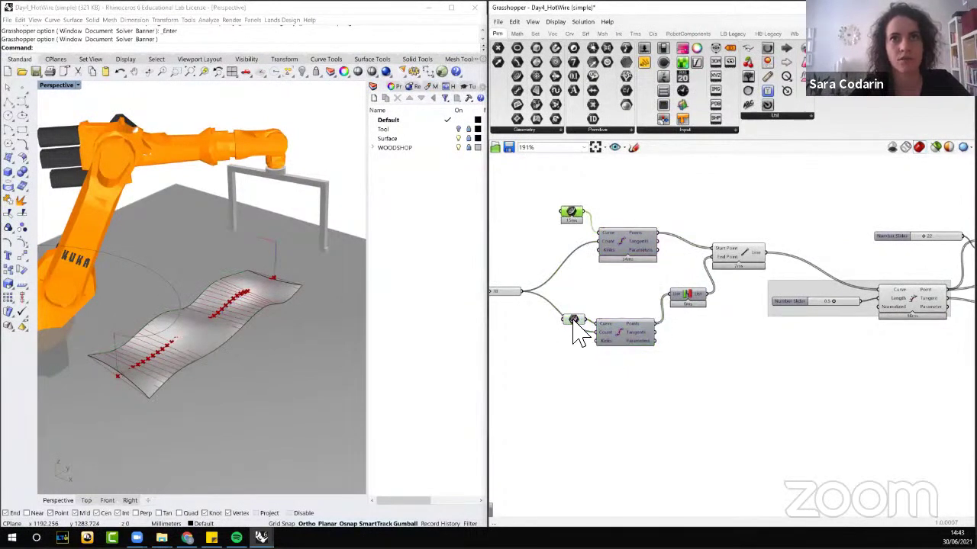
drag(572, 326, 553, 347)
Step: Highlight each of the two input edge curves and turn on the preview of both Divide Curve components
click(572, 213)
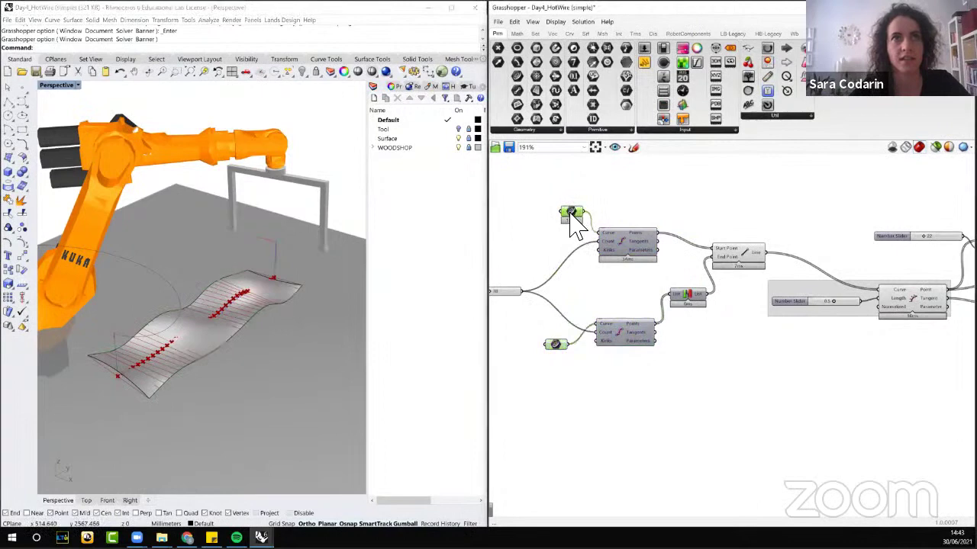
click(556, 345)
right_drag(298, 373, 252, 336)
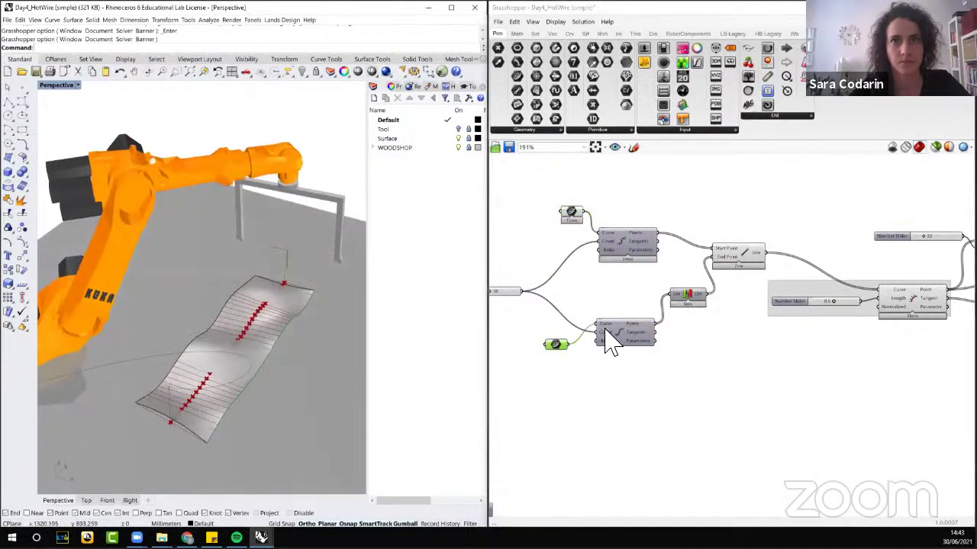
drag(633, 378, 608, 234)
key(ctrl+q)
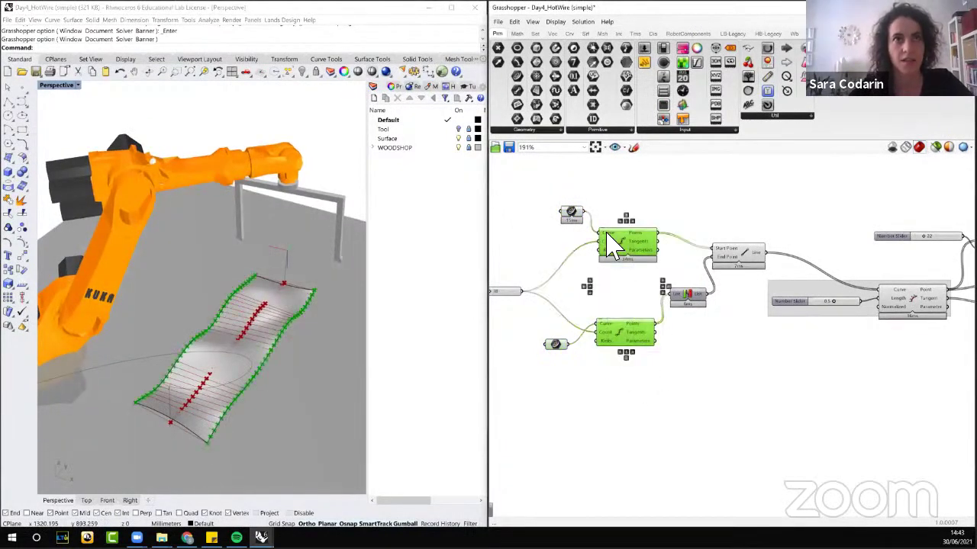
click(657, 212)
Step: Examine the division points along both long edges of the wavy surface and the wires connecting them
scroll(267, 343, up, 5)
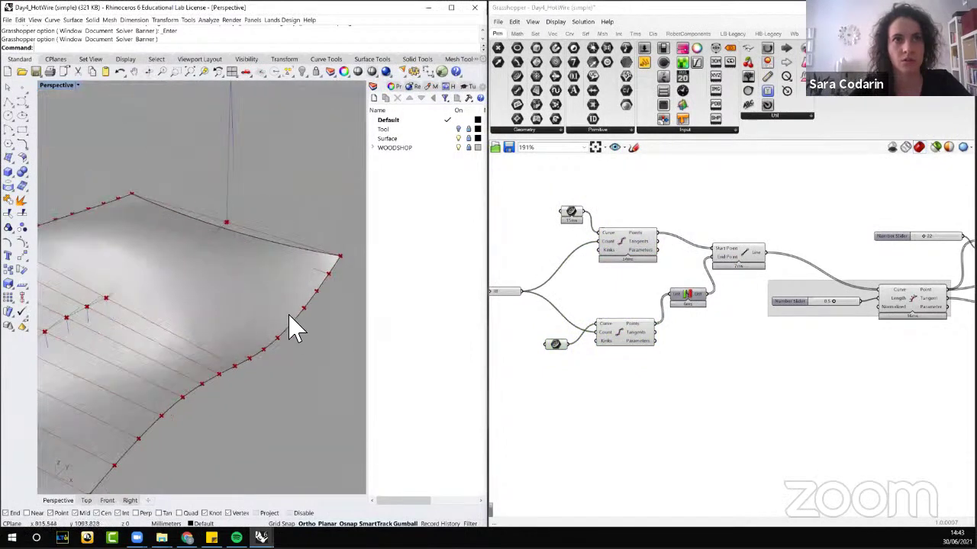
scroll(290, 313, down, 3)
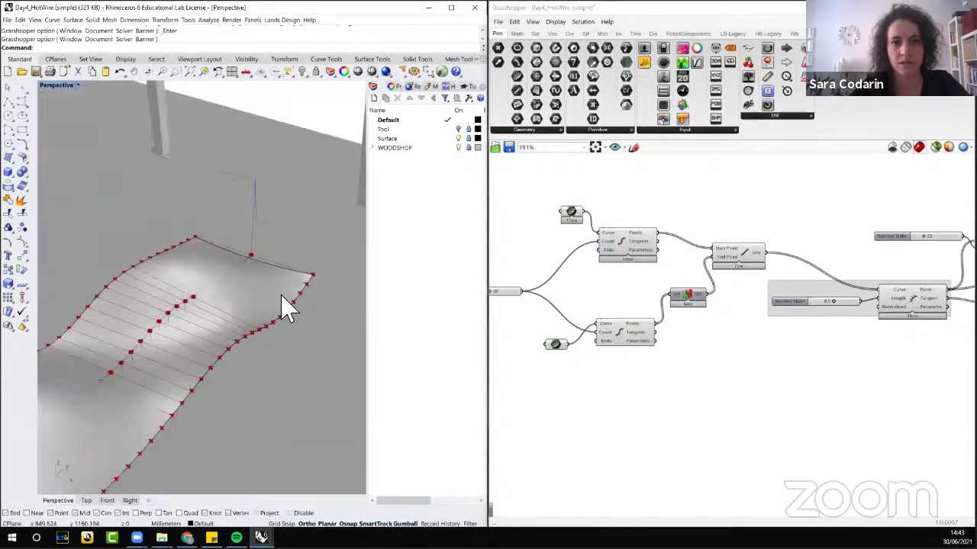
scroll(236, 373, down, 3)
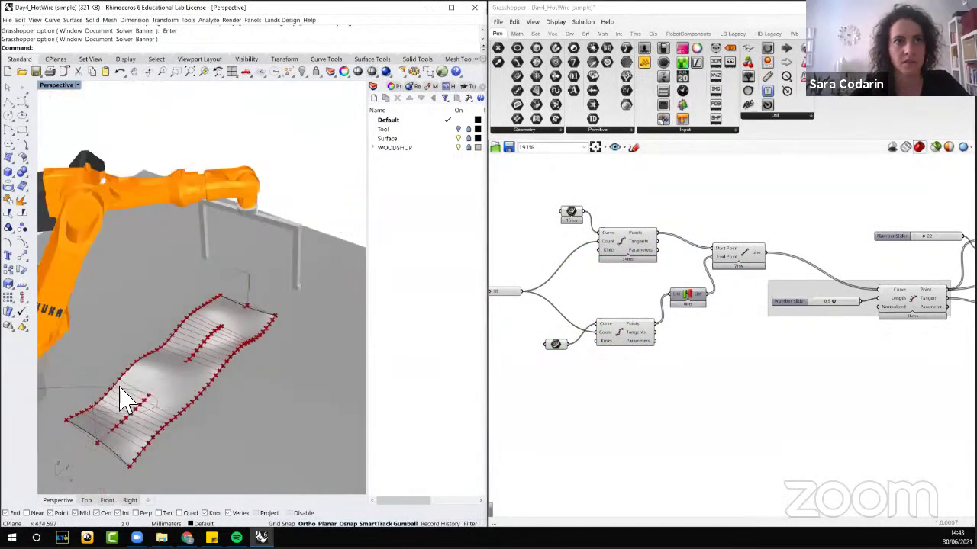
right_drag(129, 432, 140, 430)
scroll(142, 364, up, 5)
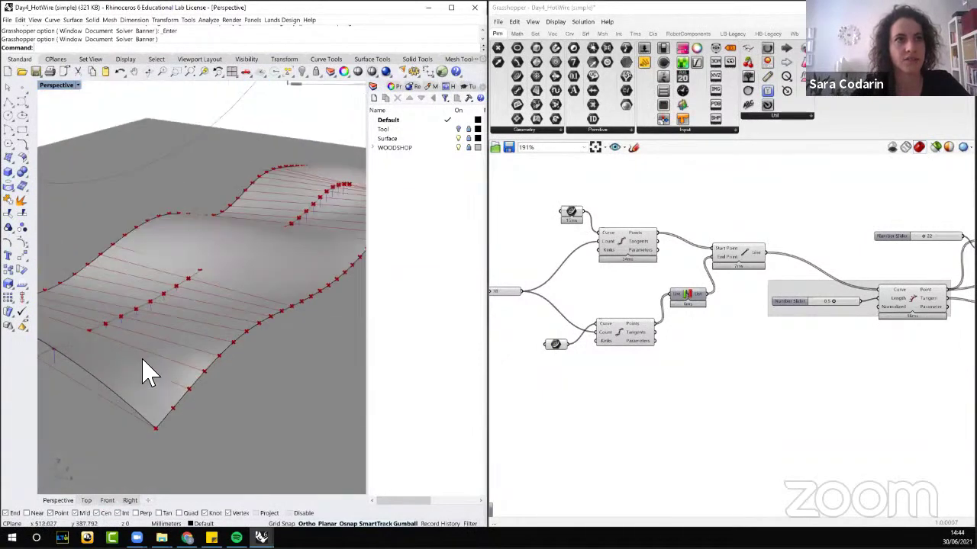
scroll(143, 362, down, 4)
right_drag(145, 363, 216, 328)
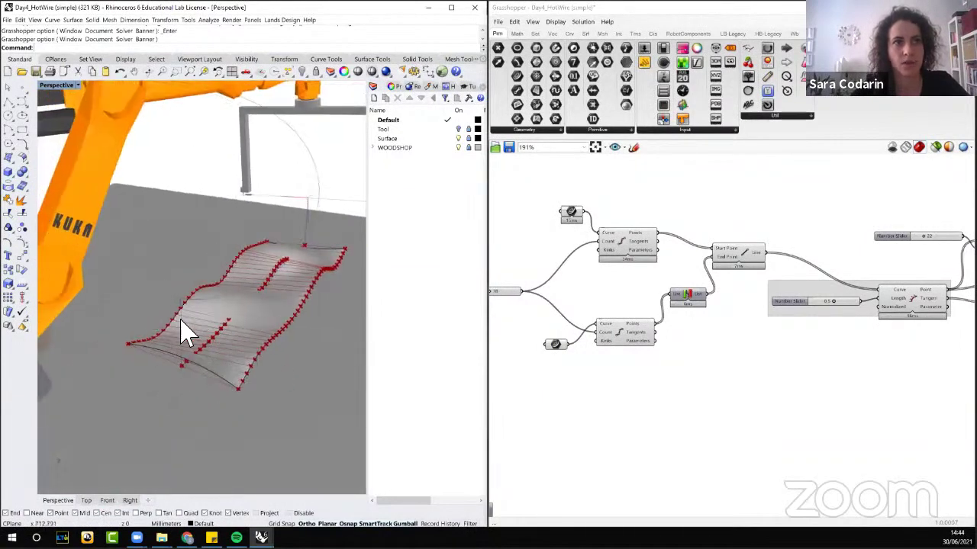
right_drag(267, 339, 233, 360)
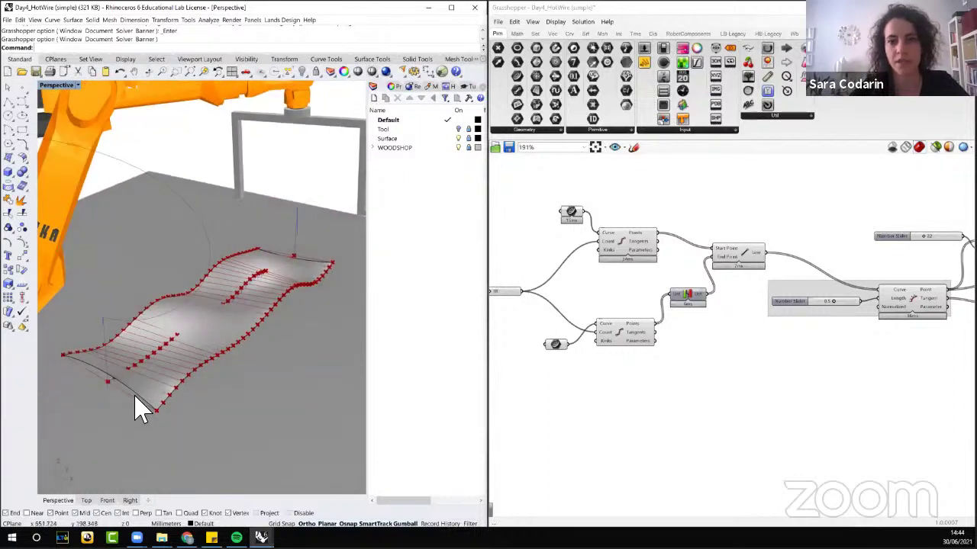
mouse_move(244, 206)
right_down()
mouse_move(327, 206)
mouse_move(243, 198)
right_up()
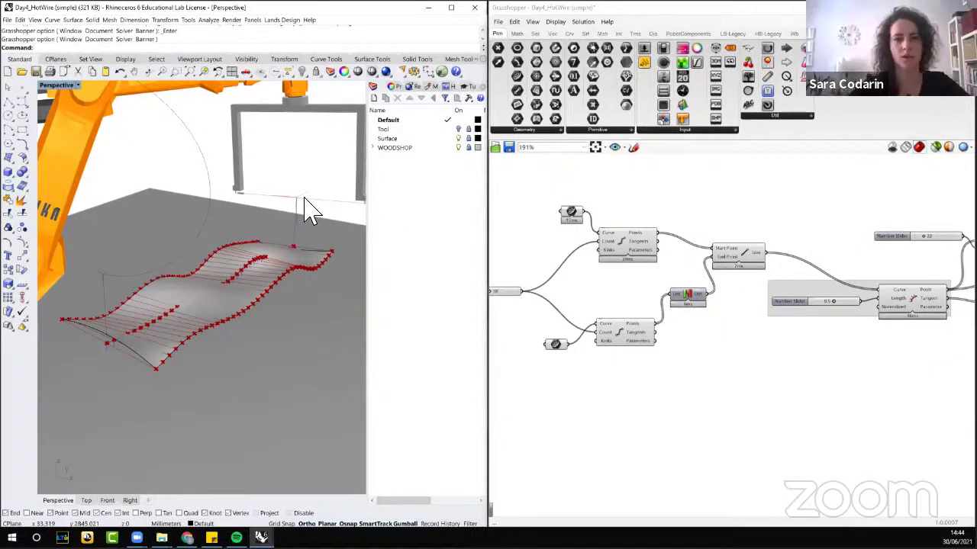
right_drag(263, 208, 296, 202)
scroll(263, 212, down, 4)
right_drag(335, 236, 348, 218)
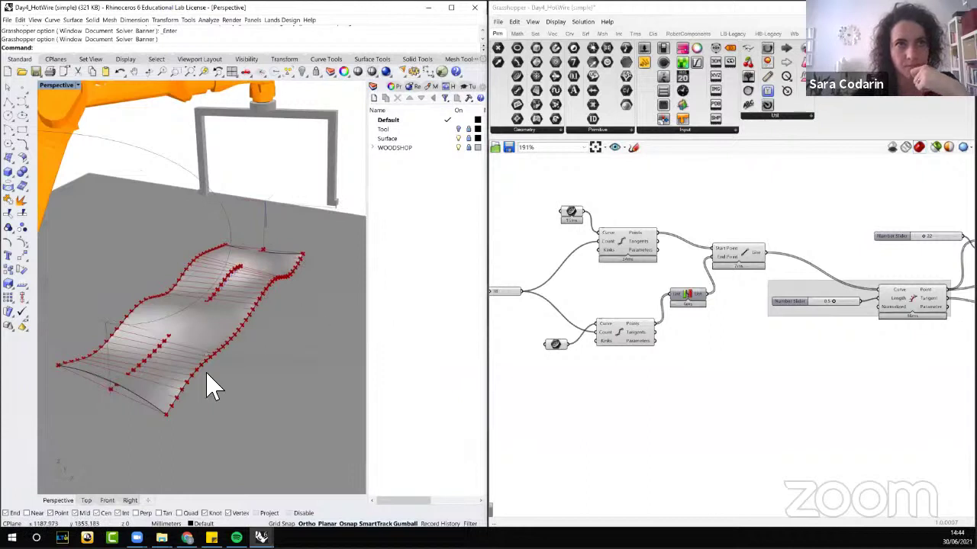
Step: Reposition the two Divide Curve components, the Line component and the Reverse List component on the canvas
drag(642, 377, 627, 246)
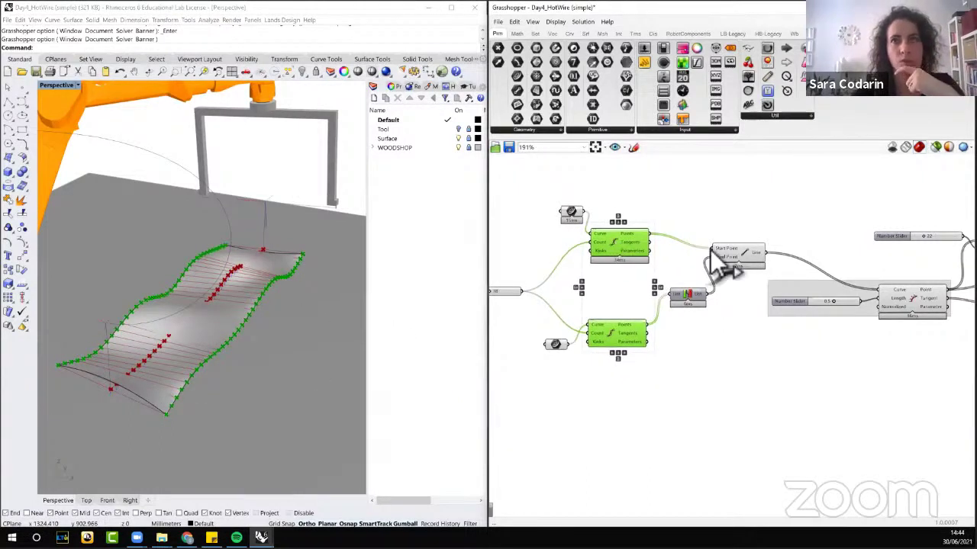
click(737, 254)
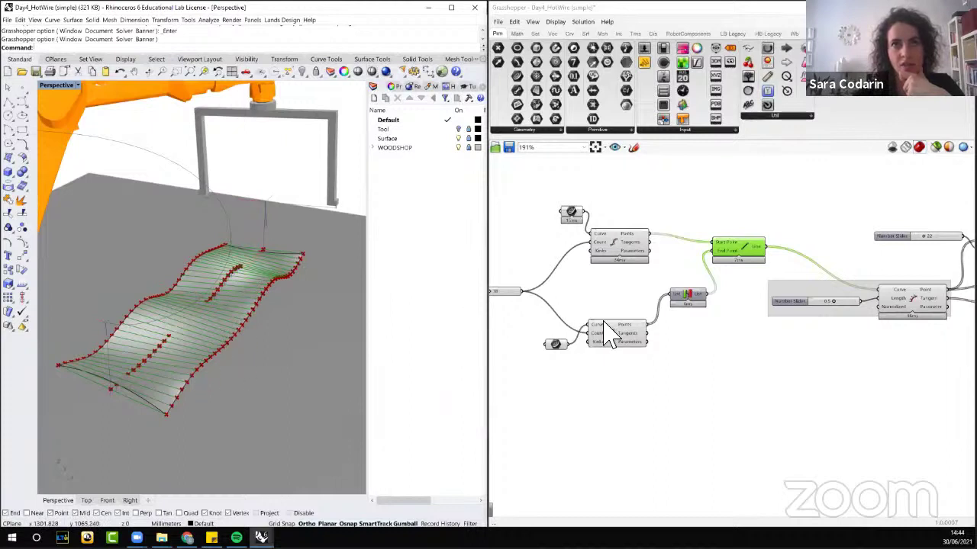
drag(694, 304, 721, 269)
Step: Try feeding the lower Divide Curve's points straight into the Line's End Point, and restore the Reverse List connection
drag(648, 325, 713, 252)
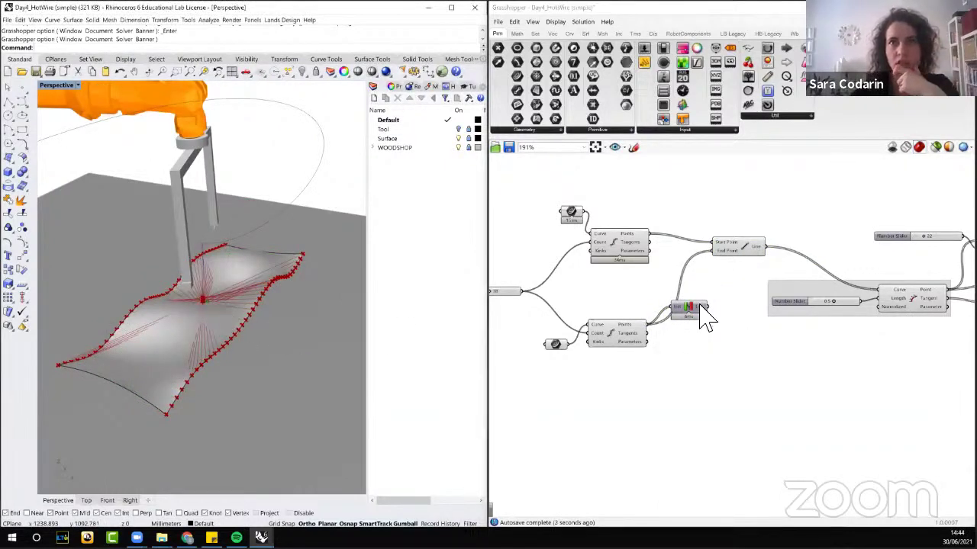
drag(700, 306, 721, 261)
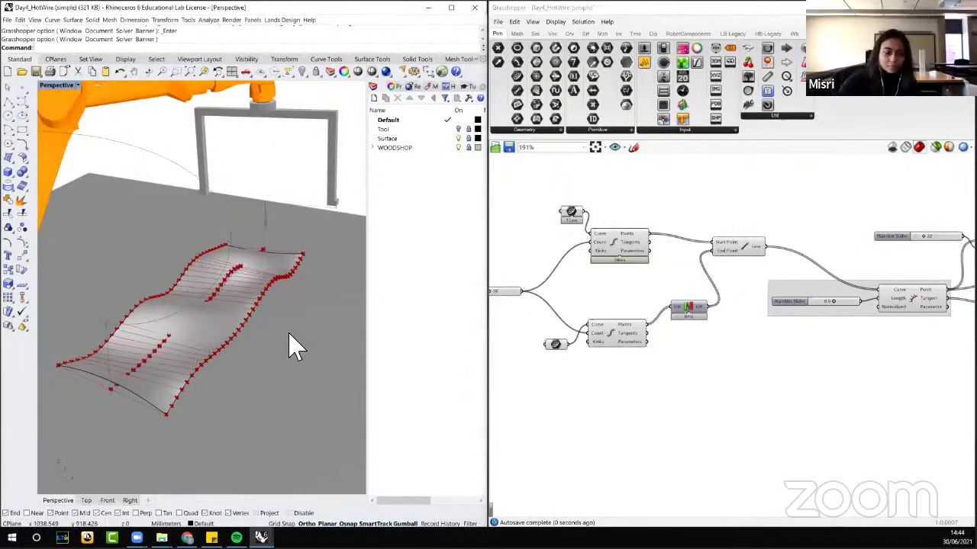
Step: Nudge the lower Divide Curve and Line components, and set the slider feeding both Count inputs to 11
drag(629, 331, 632, 325)
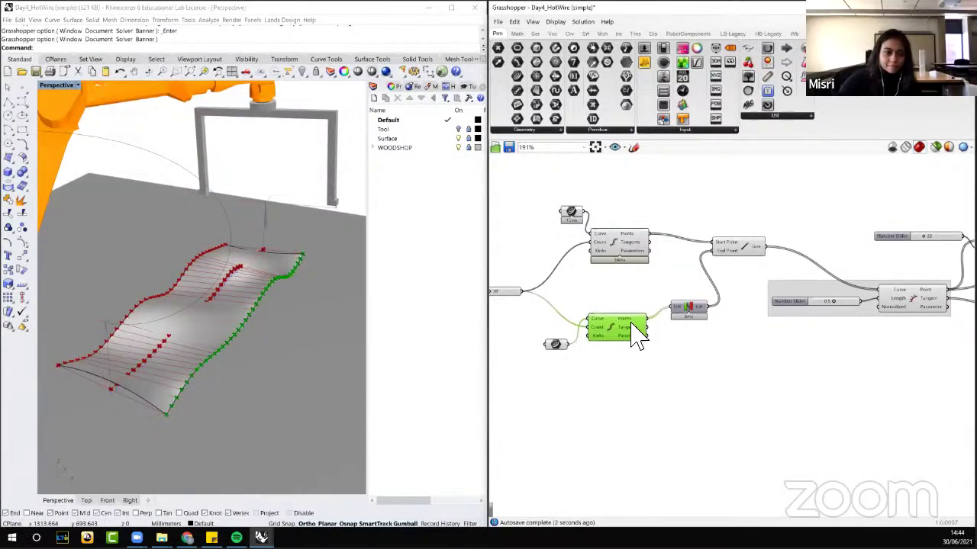
drag(736, 249, 750, 242)
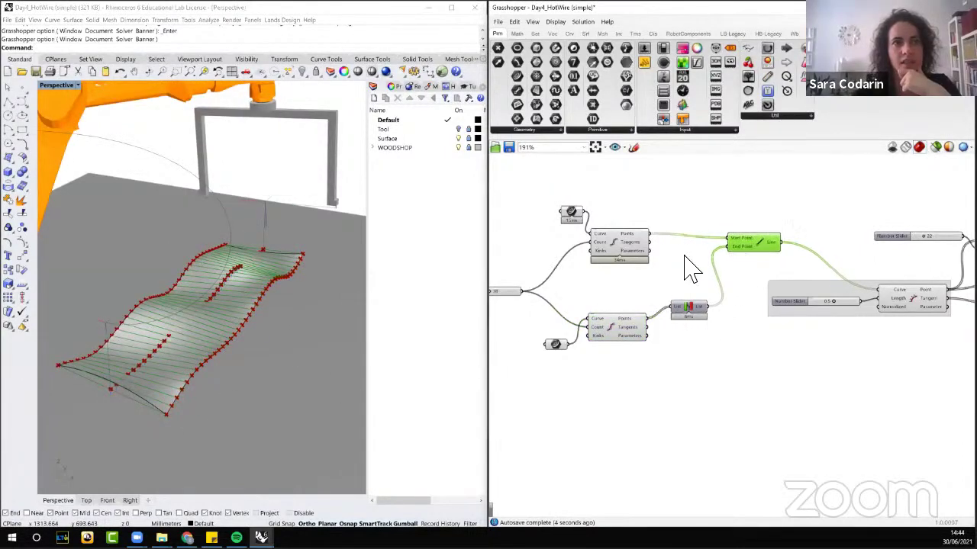
scroll(543, 352, up, 3)
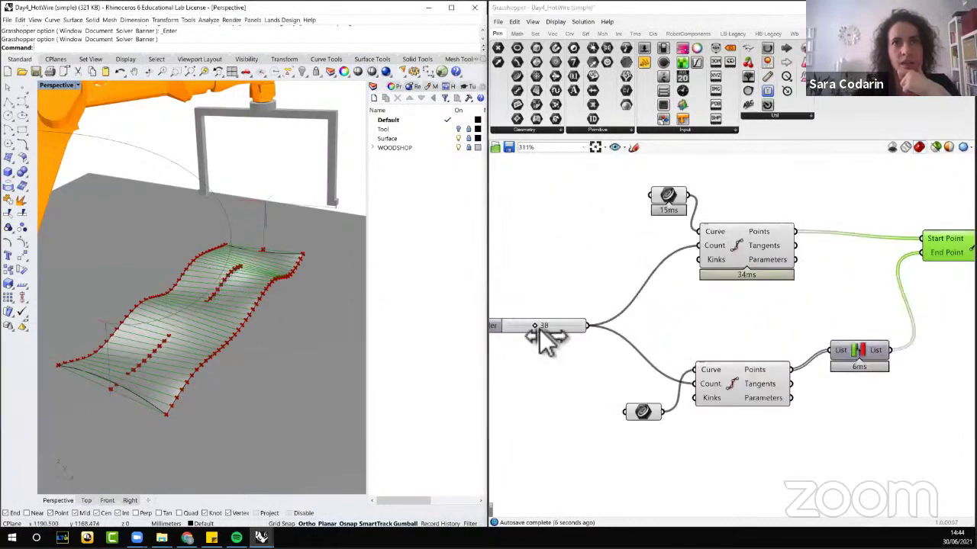
drag(549, 331, 512, 338)
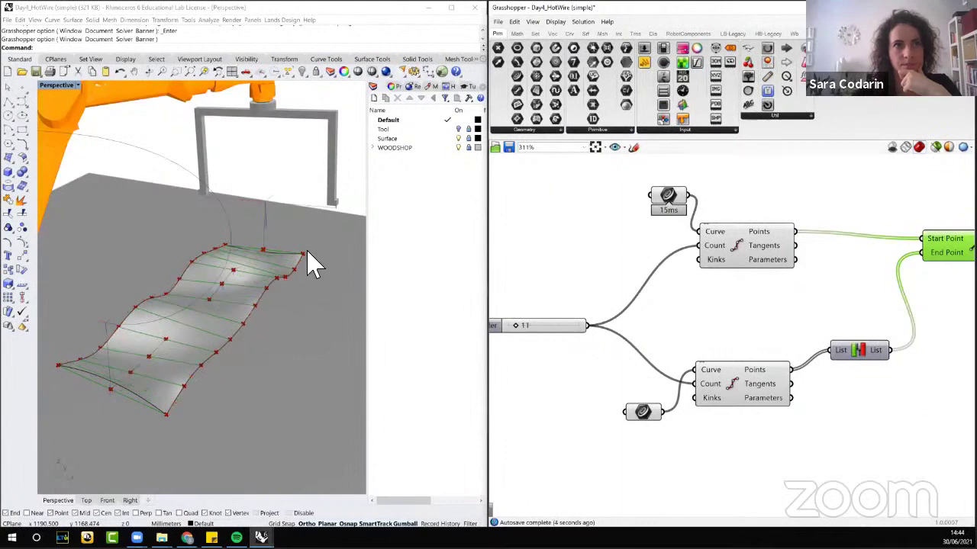
scroll(289, 259, down, 5)
right_drag(288, 259, 294, 284)
scroll(293, 286, up, 8)
scroll(294, 286, up, 3)
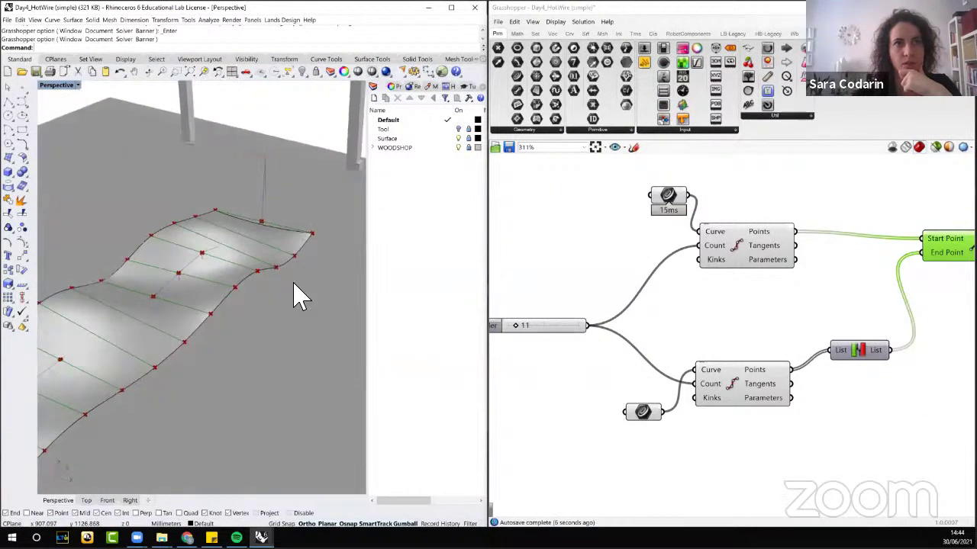
scroll(294, 284, down, 3)
Step: Reposition the Evaluate Length component with its 0.5 slider, and move the Line component slightly, leaving it selected
scroll(736, 246, down, 4)
right_drag(811, 320, 657, 336)
scroll(787, 324, up, 4)
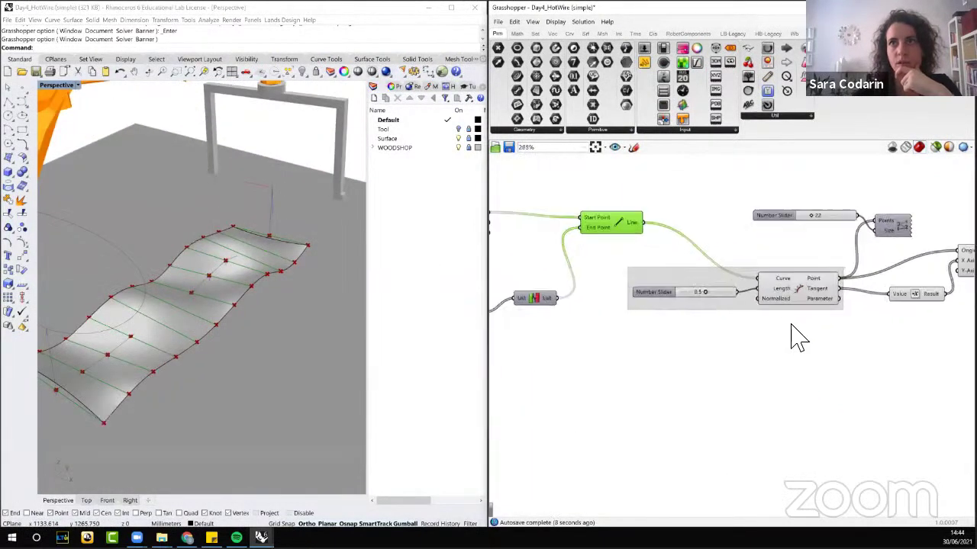
drag(786, 325, 690, 272)
drag(770, 278, 758, 301)
click(694, 246)
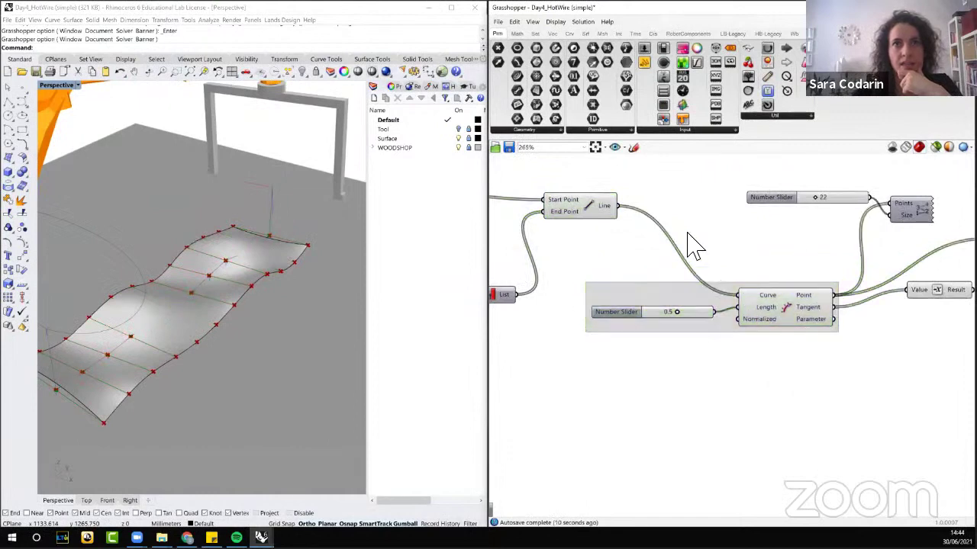
click(601, 205)
drag(600, 204, 605, 199)
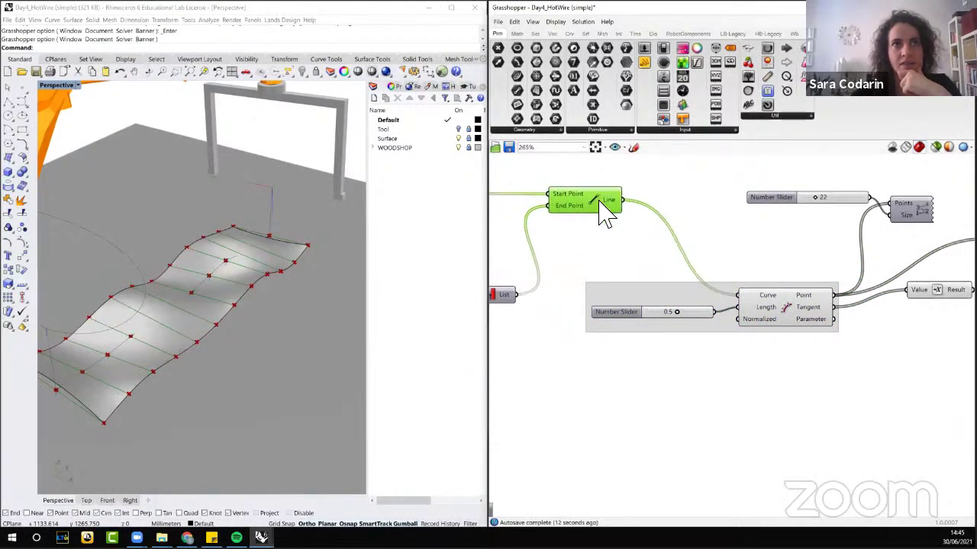
click(433, 218)
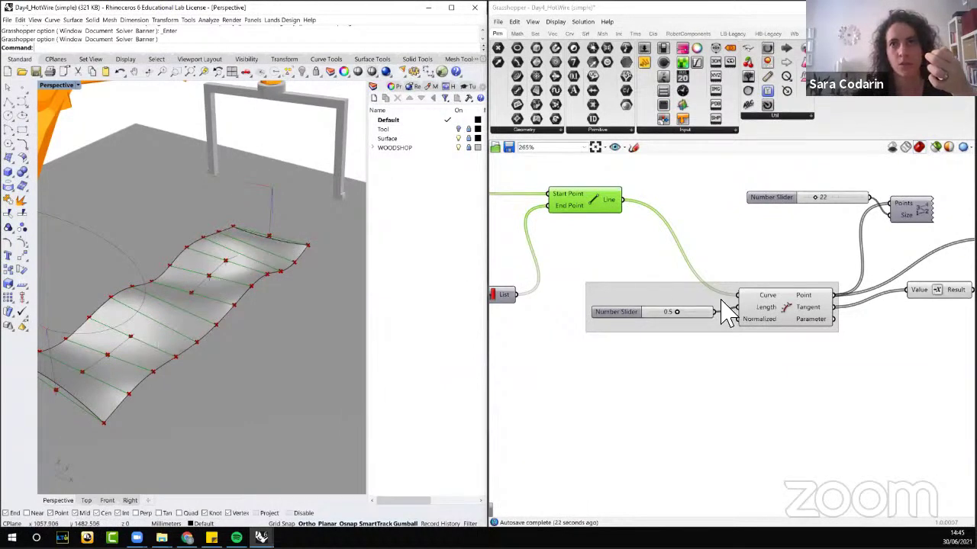
Step: Shift Evaluate Length and undo that move, and place the Negative and Construct Plane components lower on the canvas
drag(790, 320, 795, 324)
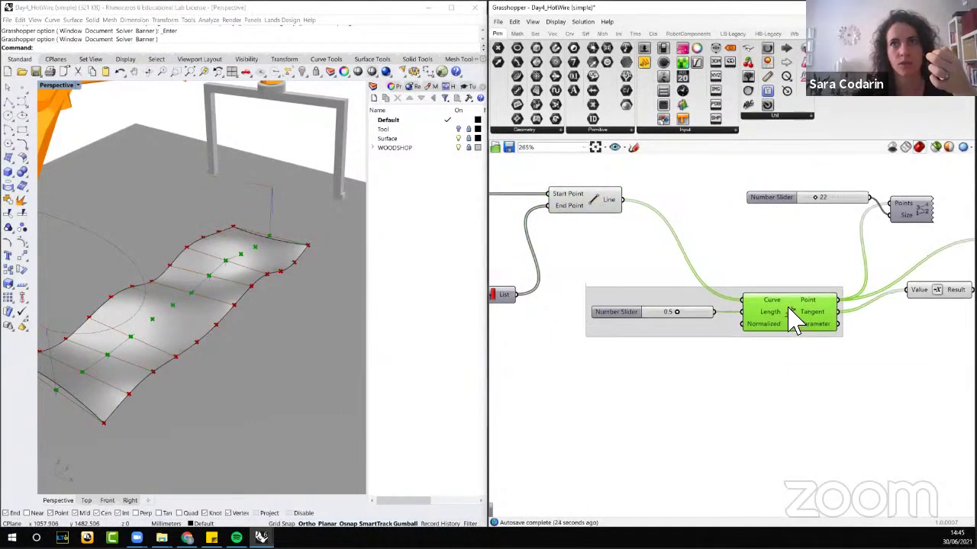
key(ctrl+z)
scroll(786, 319, down, 4)
right_drag(840, 341, 769, 356)
scroll(809, 314, up, 3)
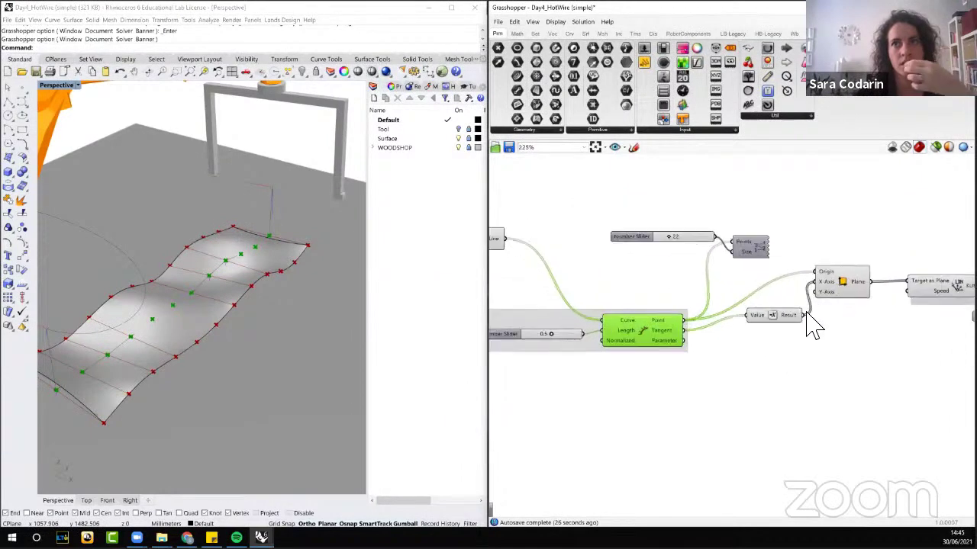
drag(786, 316, 768, 401)
drag(831, 305, 817, 359)
drag(772, 406, 754, 366)
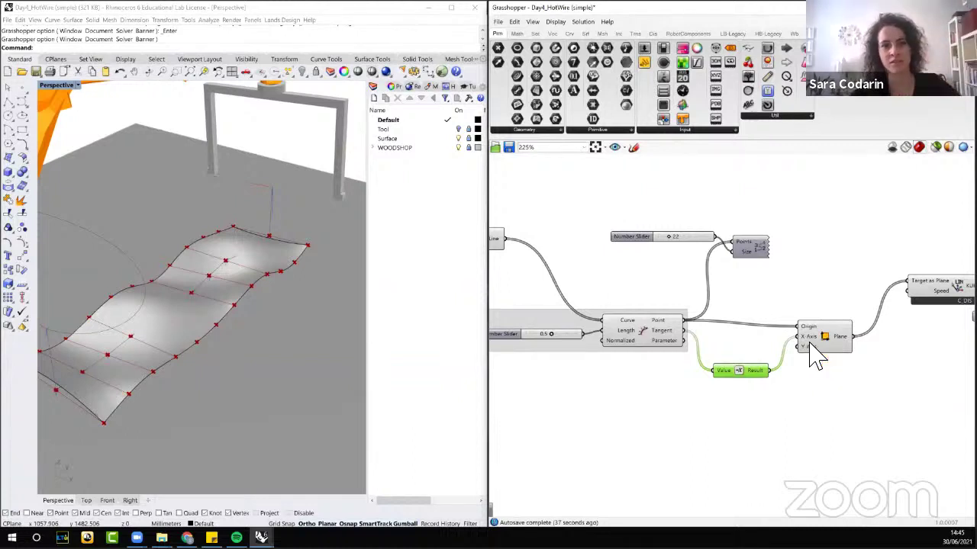
Step: Widen the Perspective viewport, and nudge the Construct Plane component to inspect its planes on the wavy surface
scroll(294, 327, down, 5)
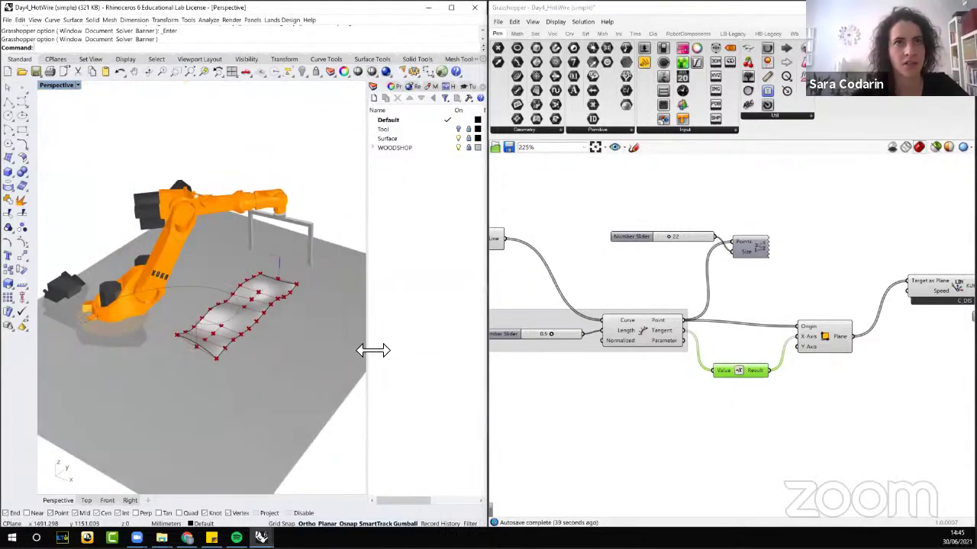
drag(371, 353, 464, 356)
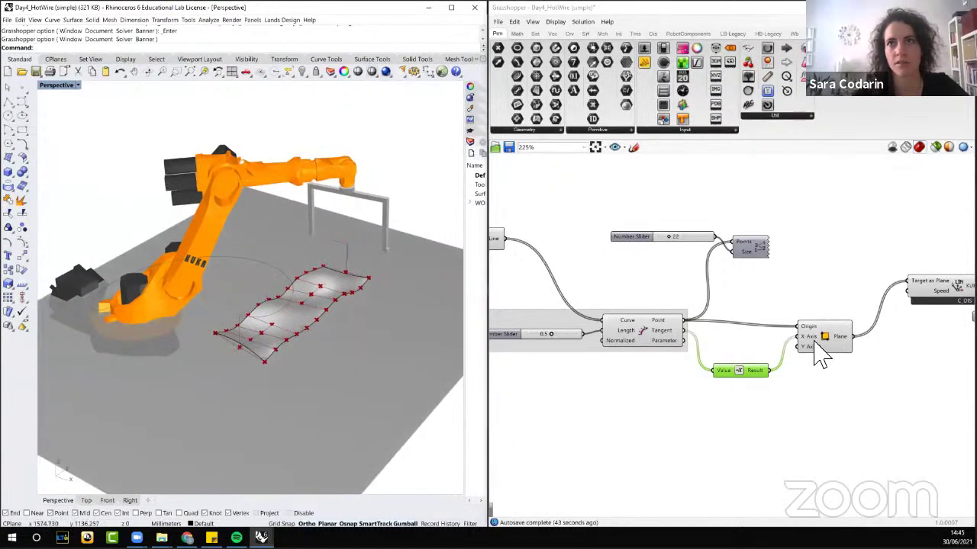
drag(815, 345, 803, 341)
scroll(305, 325, up, 5)
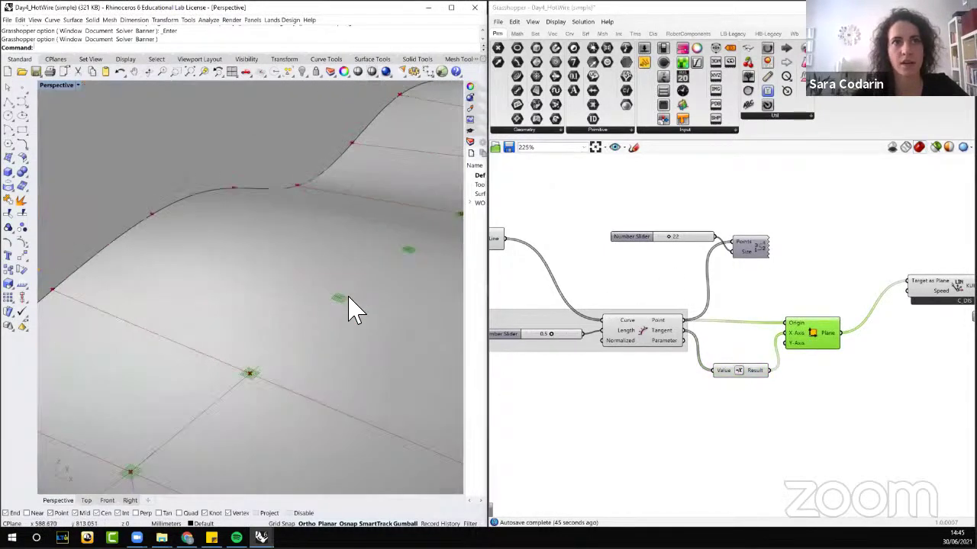
scroll(233, 359, down, 8)
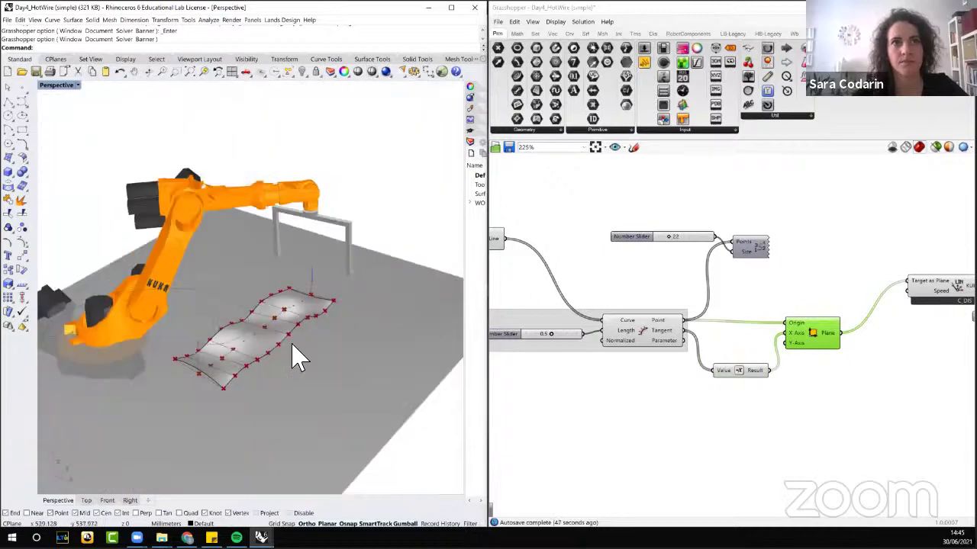
Step: Nudge the Construct Plane and LIN command components on the canvas, and inspect the robot's hot-wire frame above the surface
scroll(740, 328, down, 2)
right_drag(725, 355, 671, 324)
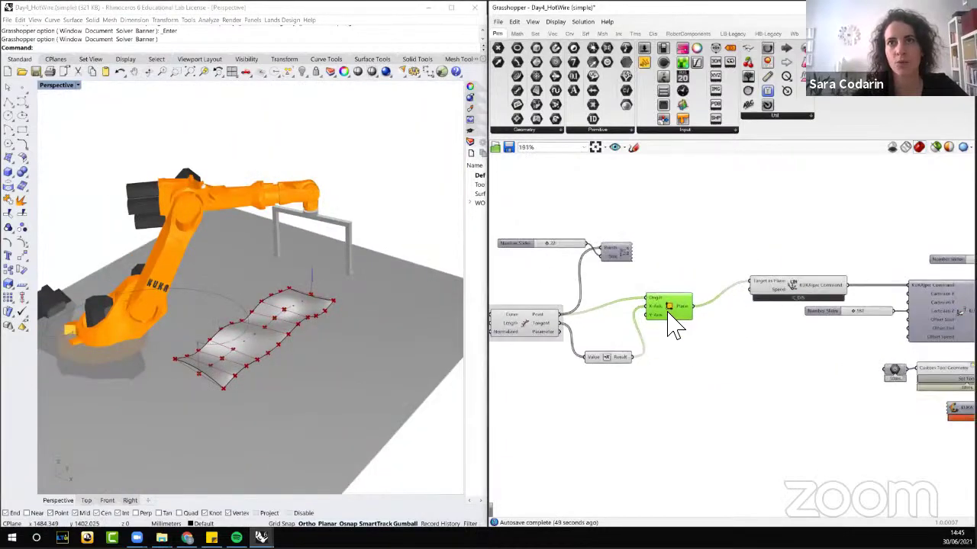
drag(667, 311, 667, 315)
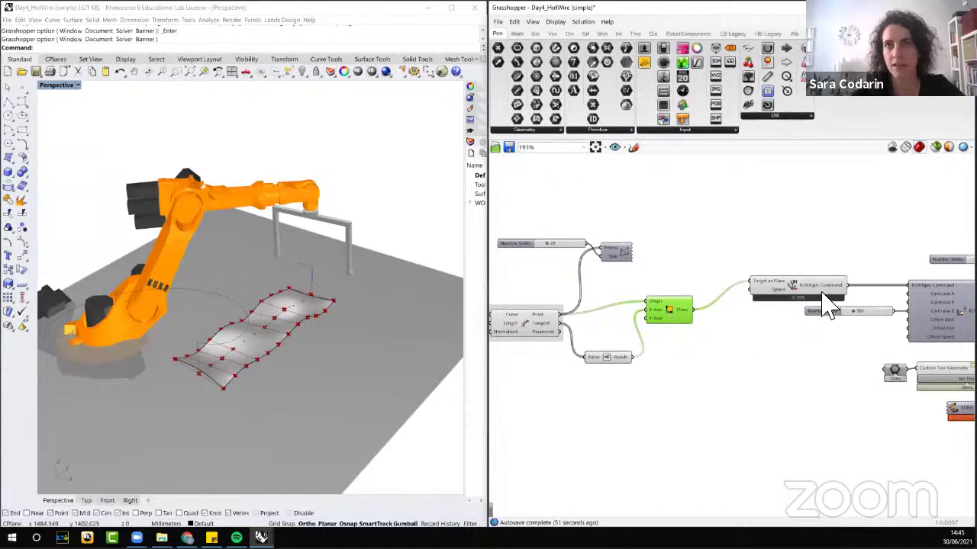
click(798, 298)
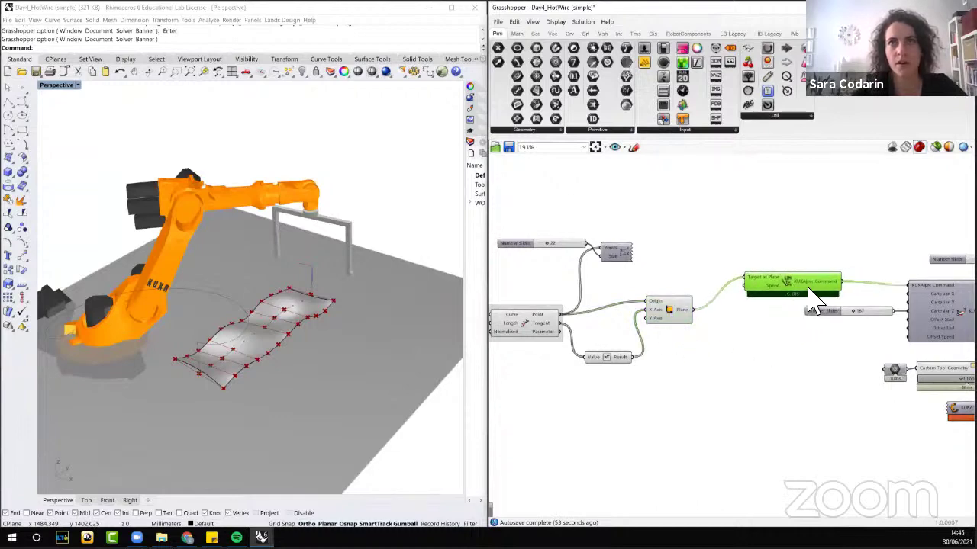
scroll(793, 296, up, 3)
scroll(775, 293, down, 3)
scroll(775, 293, up, 4)
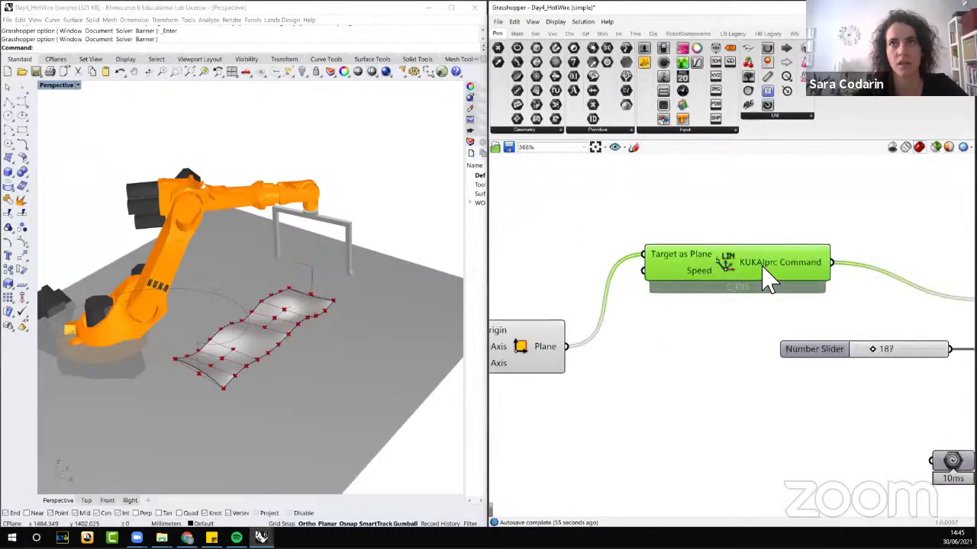
right_drag(374, 333, 384, 344)
scroll(303, 302, up, 2)
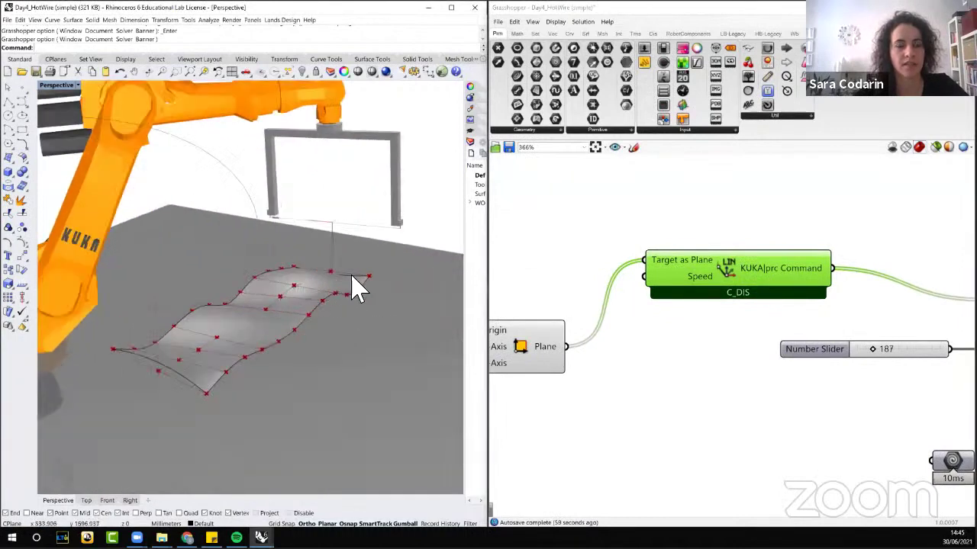
Step: Set the slider feeding the Cartesian Z input of the KUKA|prc offset component to 209
scroll(547, 244, down, 3)
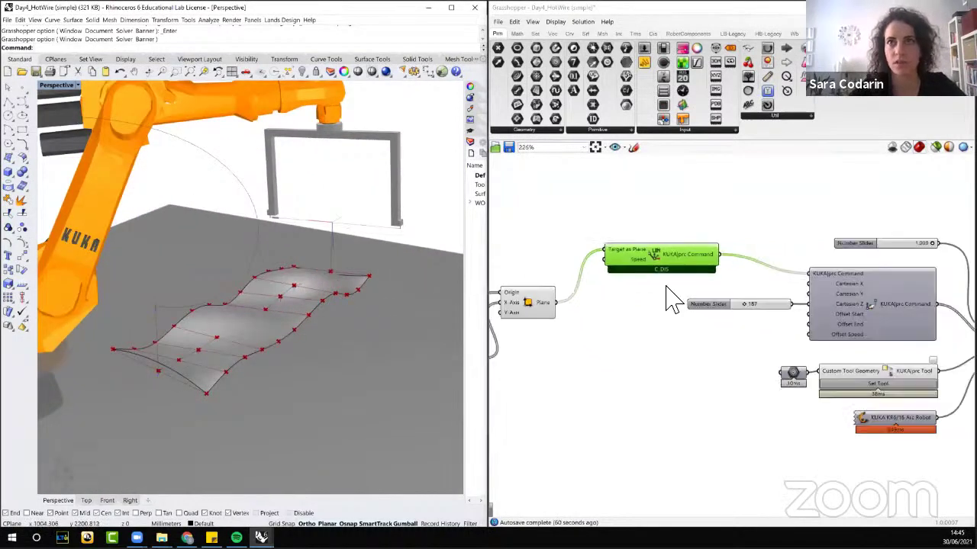
click(856, 321)
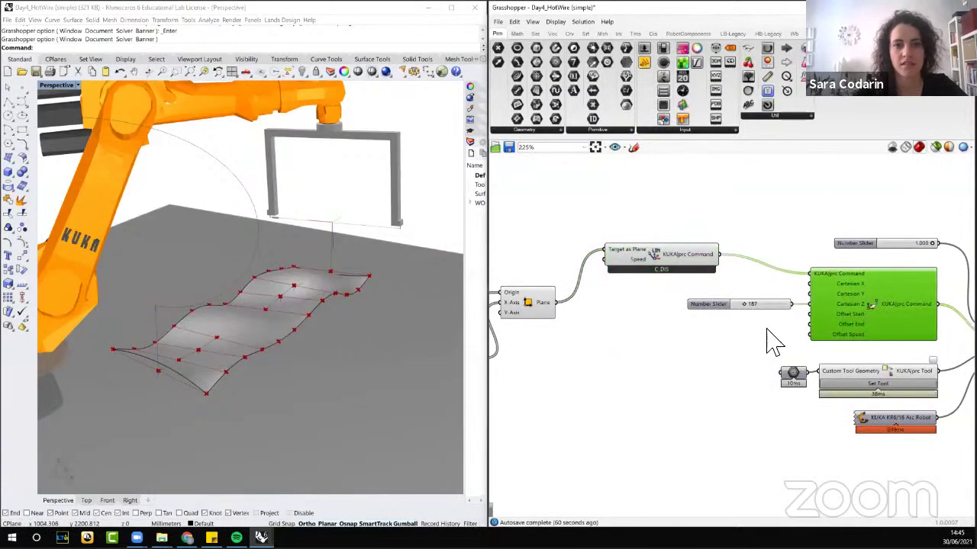
drag(754, 305, 756, 320)
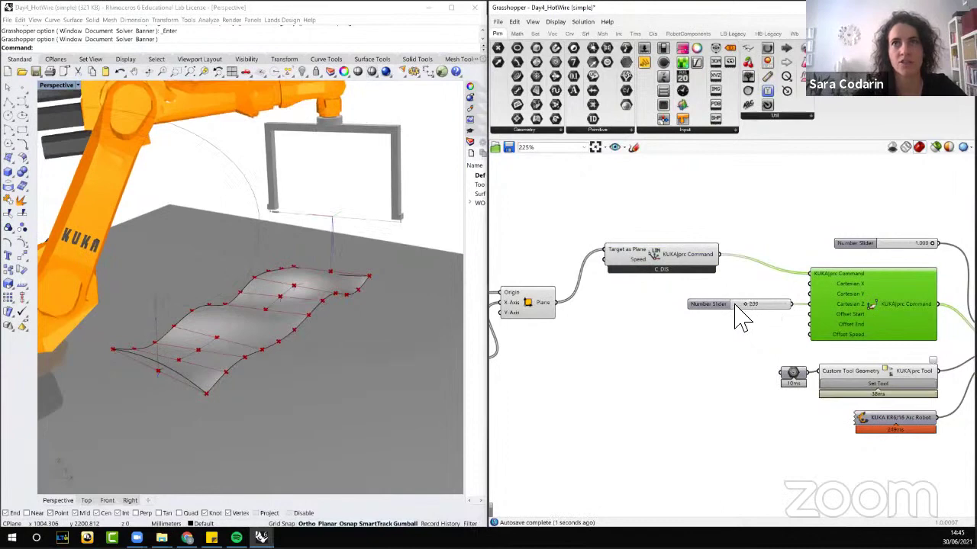
Step: Reset the simulation slider to 0.000, and advance it to 0.385 to bring the hot-wire frame over the surface
scroll(927, 272, up, 3)
click(803, 263)
double_click(802, 267)
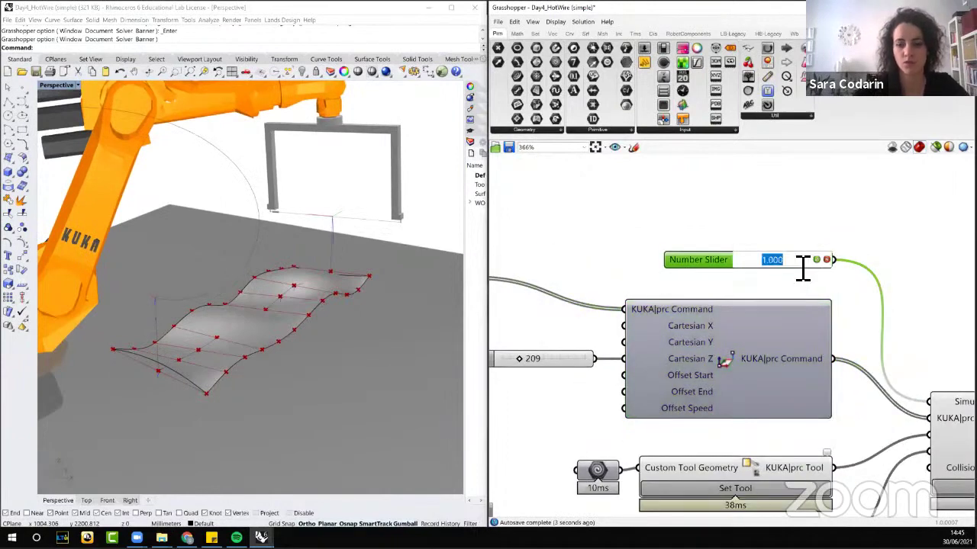
text(0)
key(Return)
scroll(423, 248, down, 5)
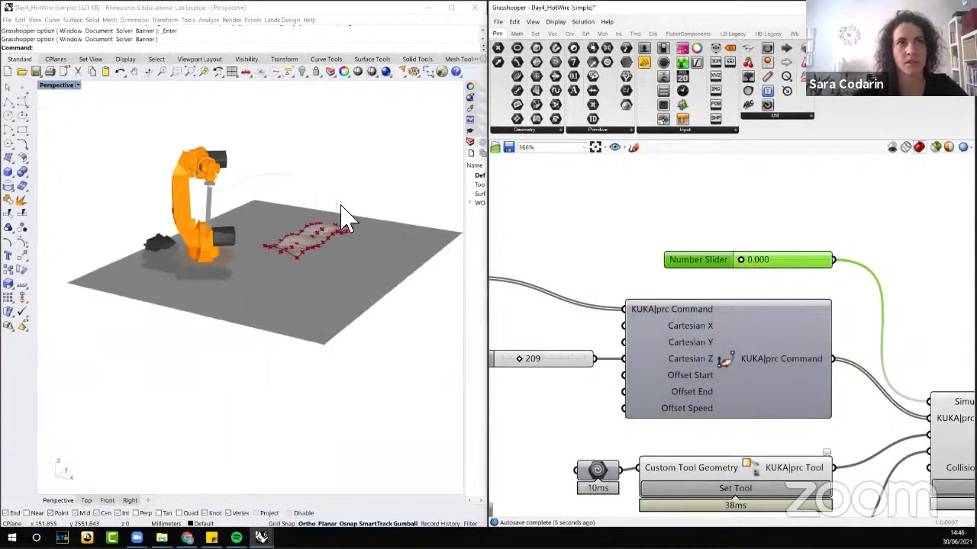
scroll(427, 272, up, 3)
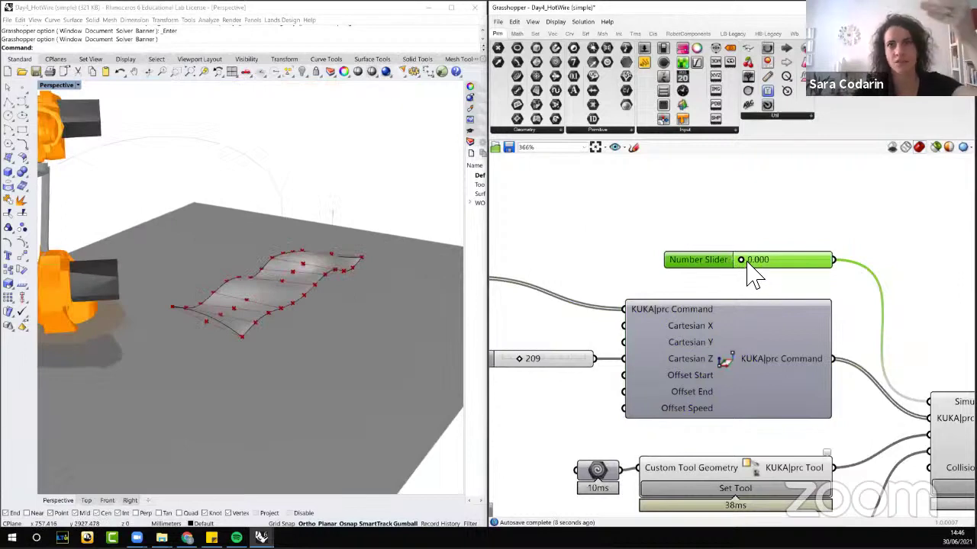
drag(740, 261, 778, 283)
right_drag(430, 235, 214, 248)
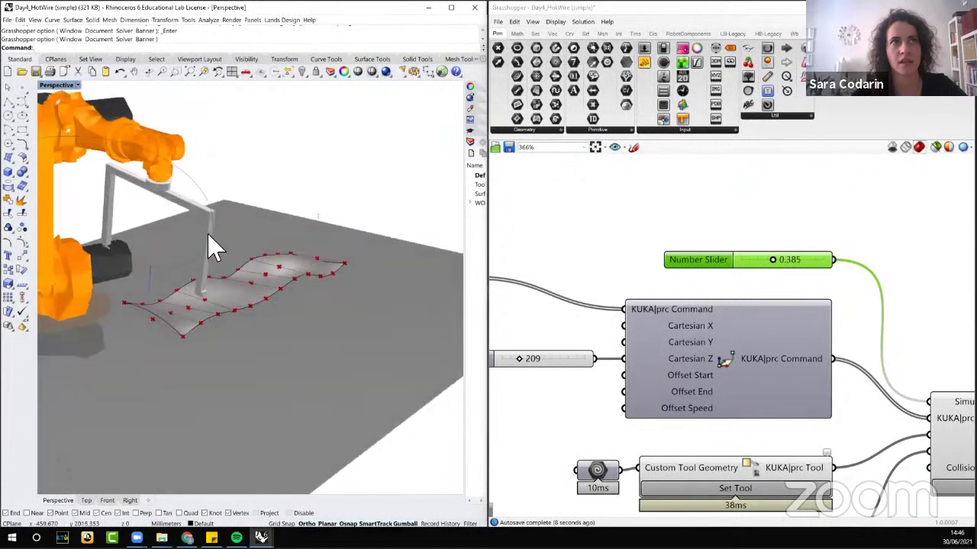
Step: Lower the Cartesian Z offset slider to 150 while checking the hot-wire frame's approach to the surface
scroll(522, 364, up, 3)
drag(524, 364, 516, 363)
scroll(163, 246, up, 2)
scroll(200, 153, up, 3)
scroll(192, 122, down, 1)
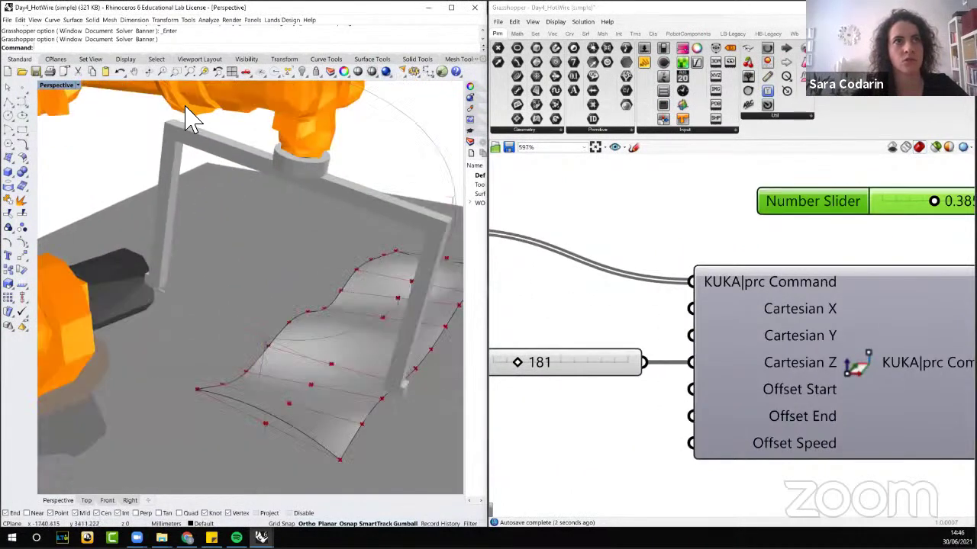
scroll(220, 210, down, 3)
scroll(501, 364, up, 2)
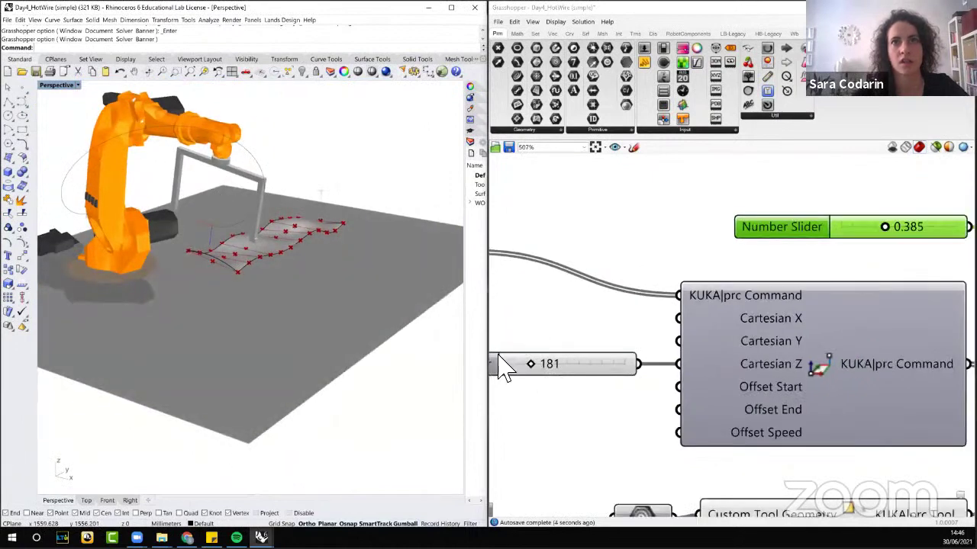
drag(547, 374, 543, 374)
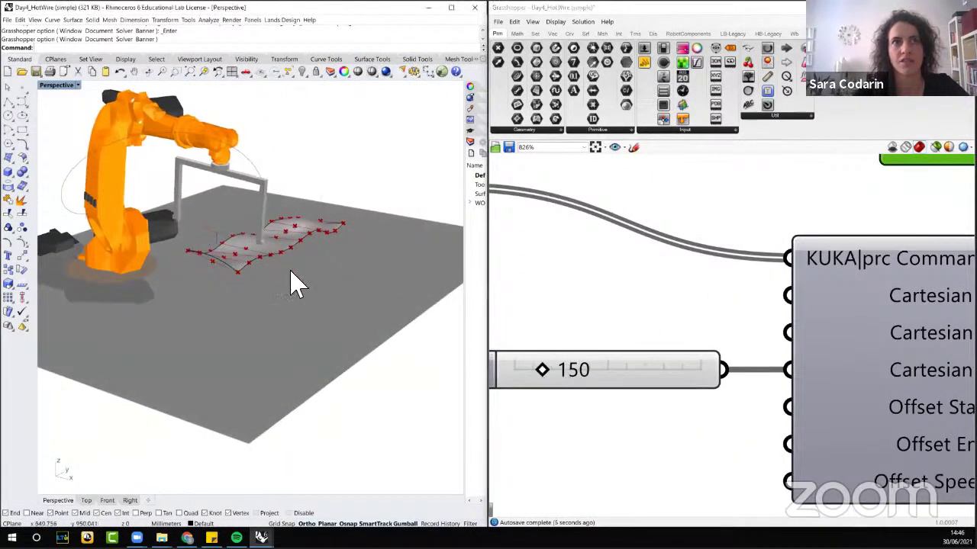
Step: Advance the simulation slider to 0.410 and examine the hot-wire frame and the surface from several angles
scroll(309, 277, down, 3)
scroll(786, 236, down, 3)
scroll(864, 212, up, 2)
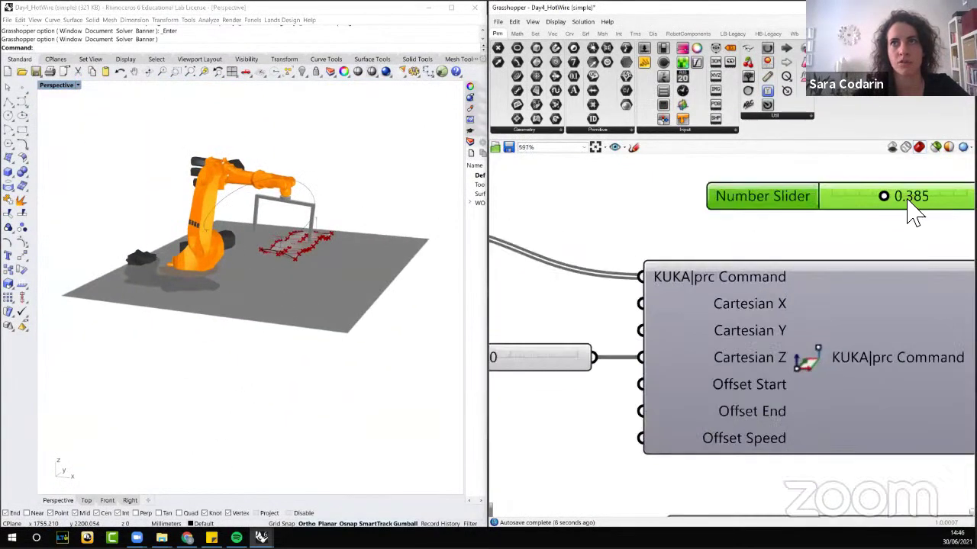
mouse_move(885, 204)
mouse_down()
mouse_move(845, 209)
mouse_move(892, 216)
mouse_up()
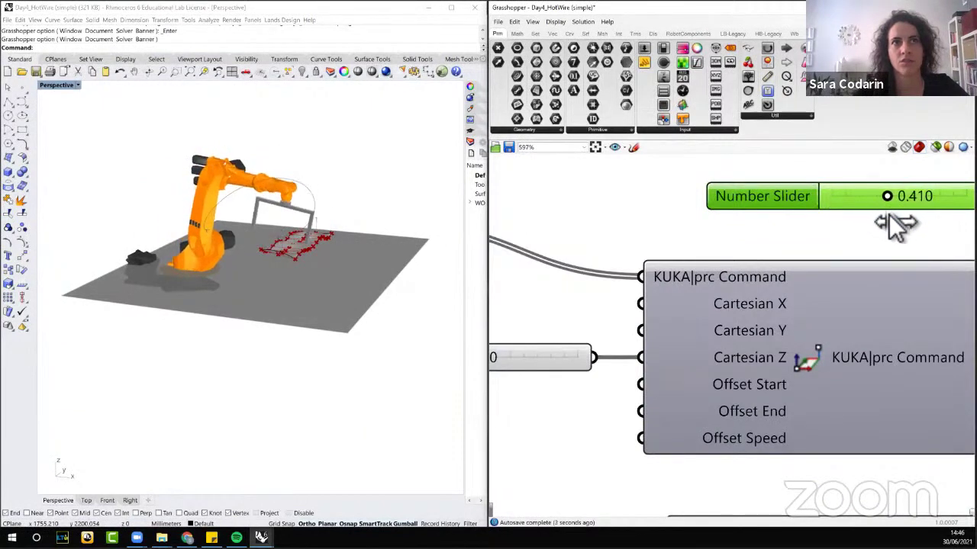
scroll(341, 242, up, 5)
scroll(218, 273, down, 5)
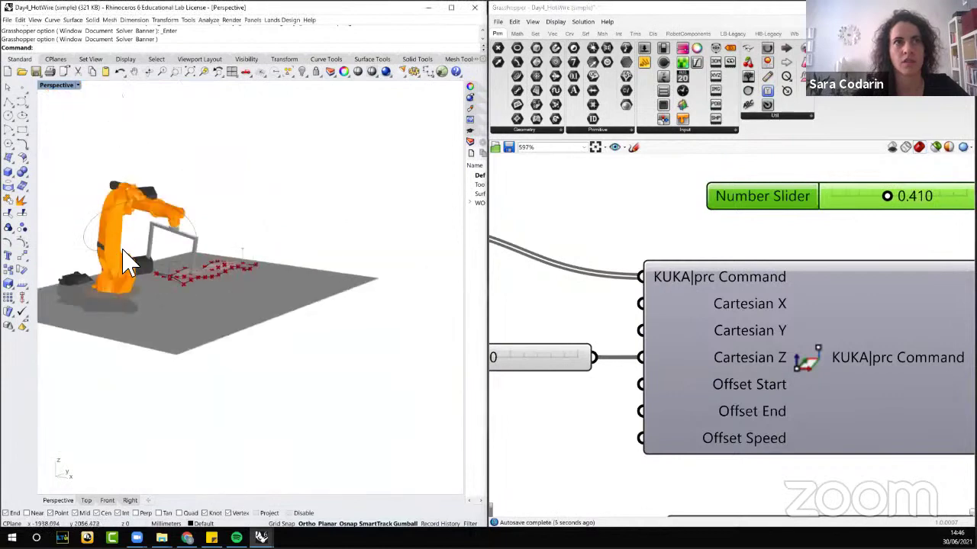
scroll(276, 329, up, 5)
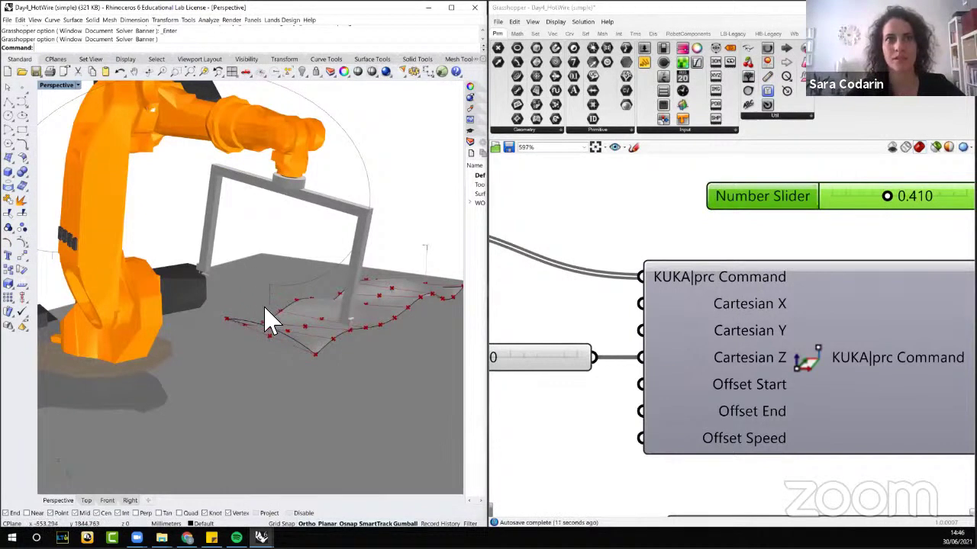
right_drag(266, 318, 399, 250)
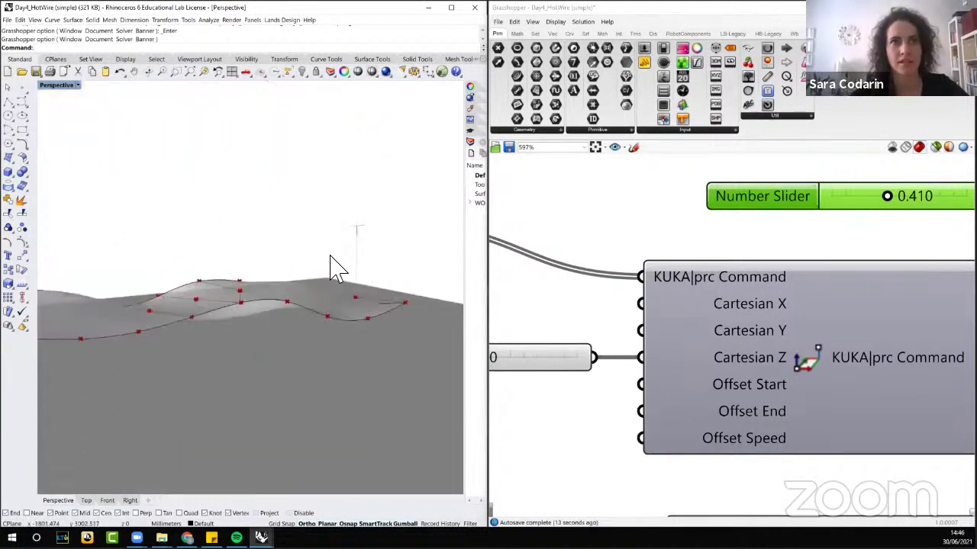
mouse_move(336, 267)
right_down()
mouse_move(366, 273)
mouse_move(312, 283)
mouse_move(335, 275)
right_up()
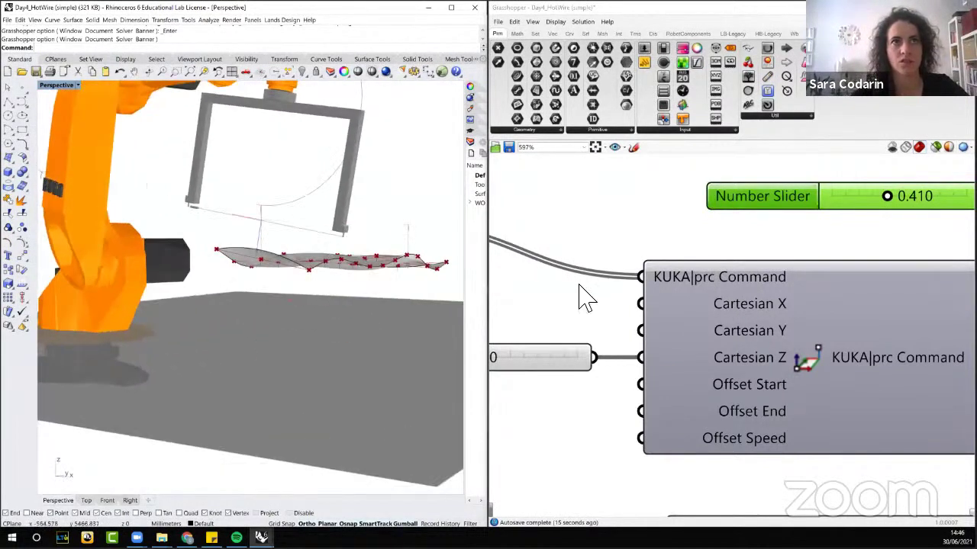
Step: Advance the simulation slider to 0.541 and further along the cut, checking how the wire passes through the surface
scroll(580, 298, down, 3)
scroll(765, 255, up, 3)
drag(715, 246, 742, 262)
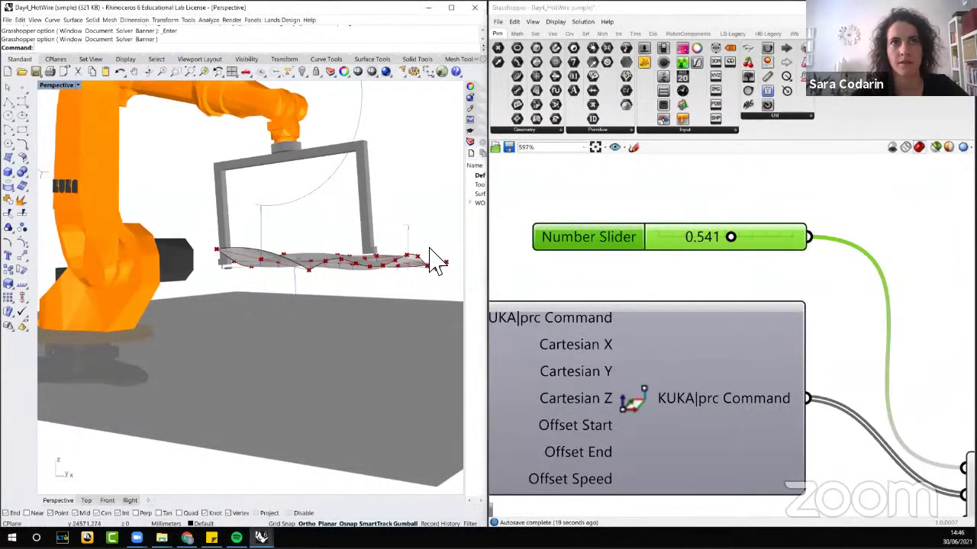
right_drag(436, 257, 439, 276)
mouse_move(735, 252)
mouse_down()
mouse_move(772, 264)
mouse_move(728, 260)
mouse_move(747, 262)
mouse_up()
scroll(715, 288, down, 2)
scroll(716, 289, down, 3)
scroll(682, 334, up, 2)
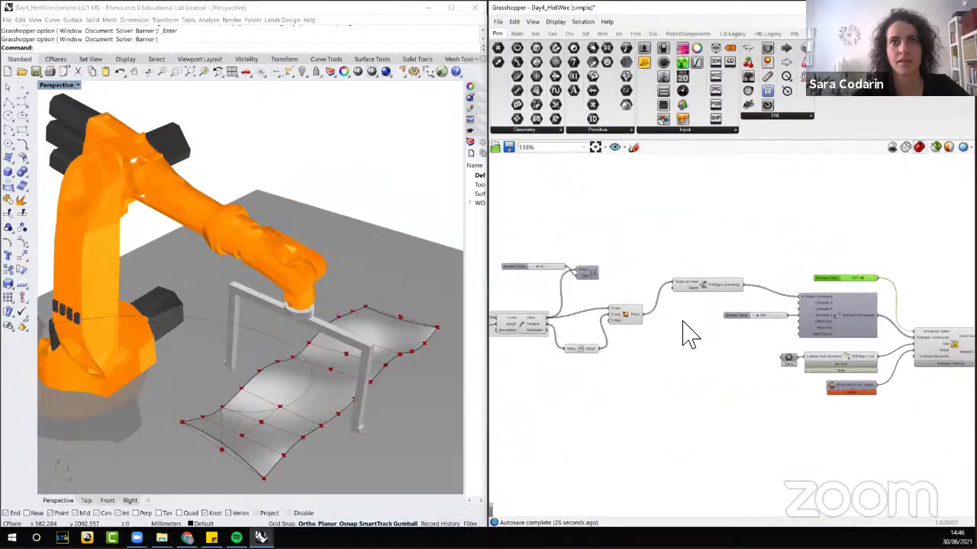
Step: Try feeding Evaluate Length's Tangent straight into Construct Plane's X-Axis, and reconnect the Negative component's Result to that input
ctrl+drag(612, 322, 715, 305)
ctrl+drag(609, 323, 719, 310)
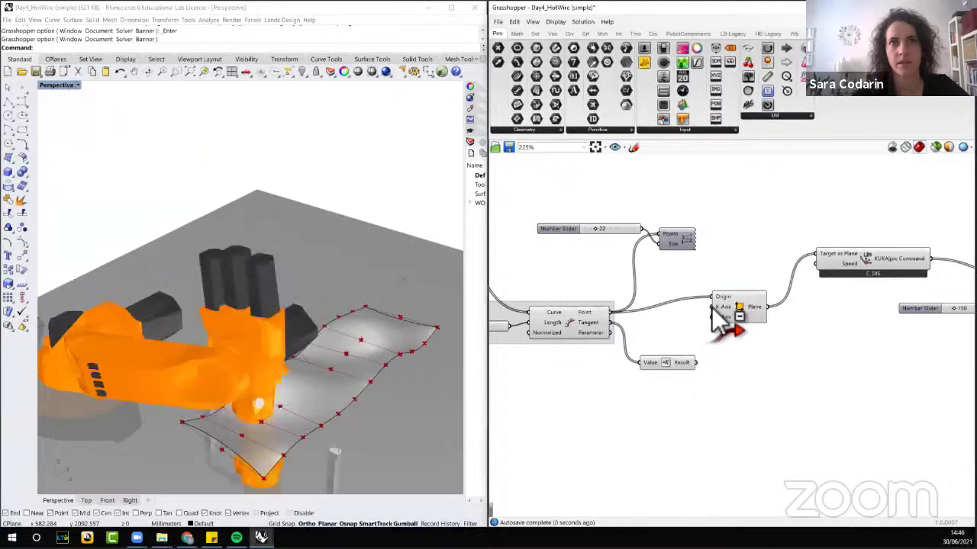
right_drag(267, 364, 271, 343)
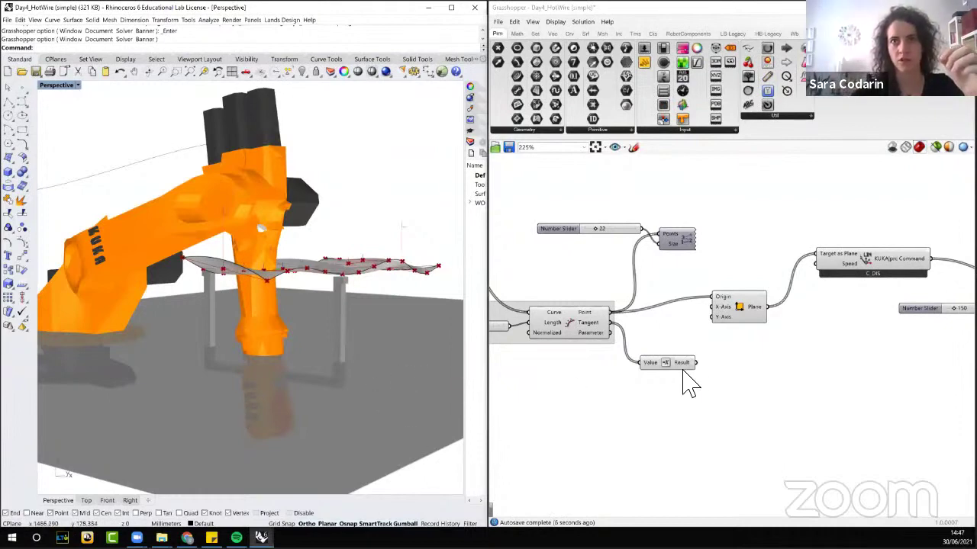
drag(678, 361, 715, 306)
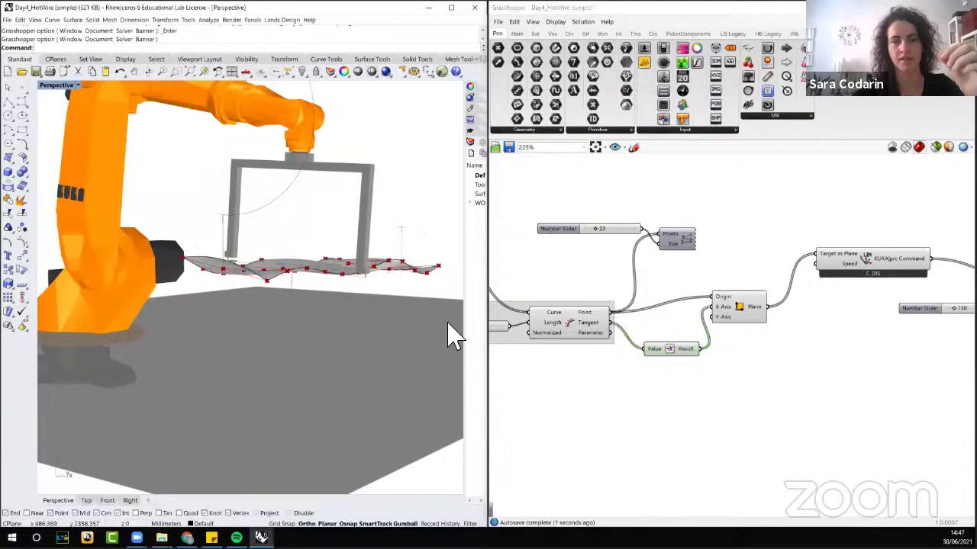
Step: Open the Custom Tool settings through Set Tool on the KUKA|prc tool component
scroll(670, 335, down, 4)
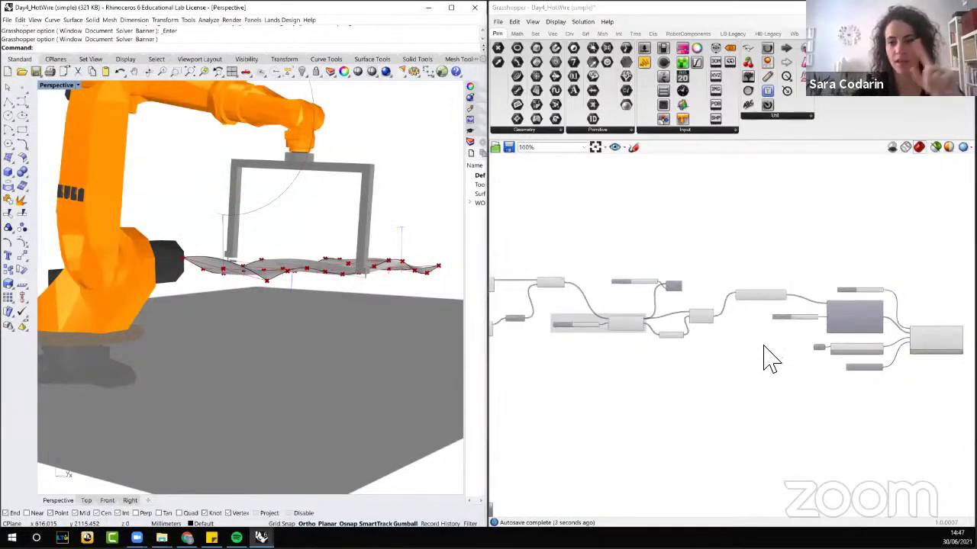
scroll(884, 366, up, 3)
double_click(829, 370)
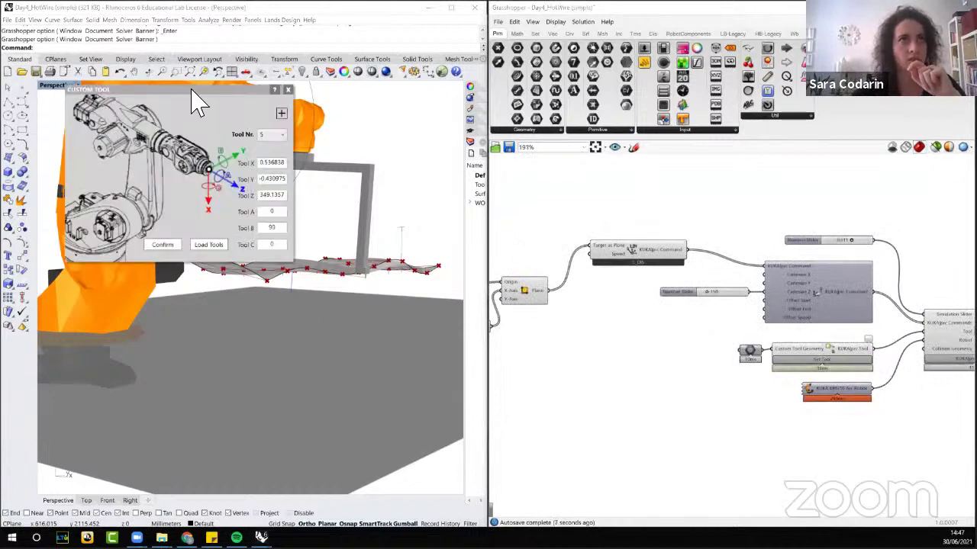
Step: Set Tool B to 0 in the Custom Tool settings and confirm, checking the robot's pose from another angle
drag(197, 102, 616, 137)
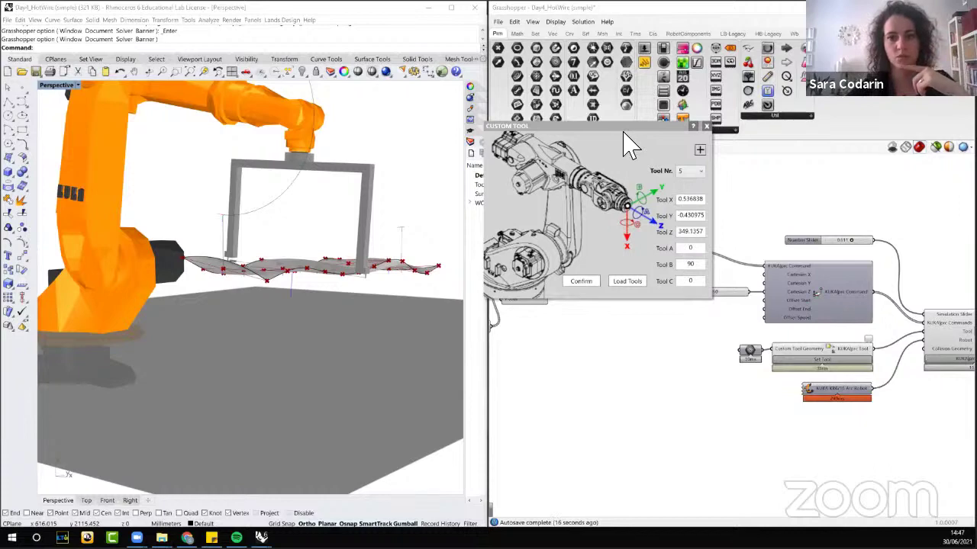
drag(623, 128, 633, 240)
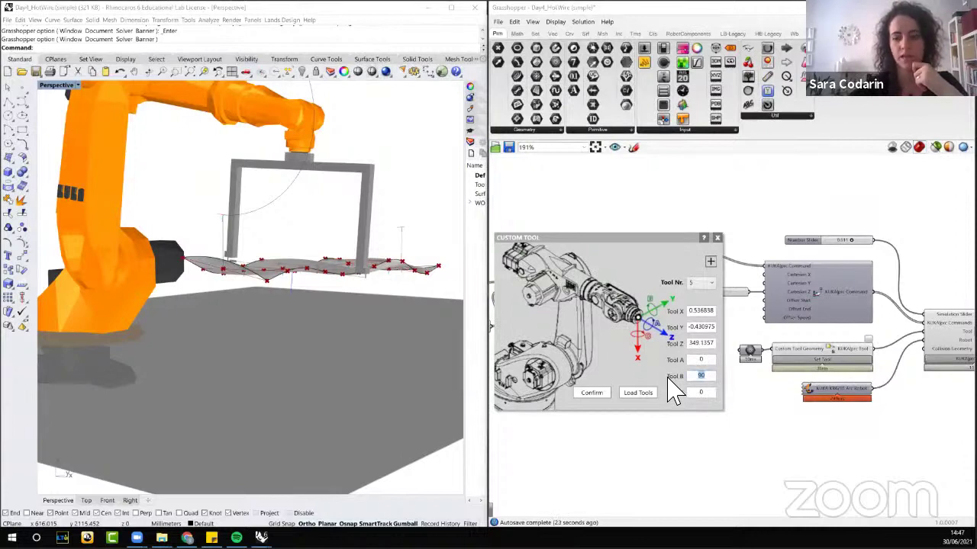
click(600, 398)
right_drag(414, 338, 365, 345)
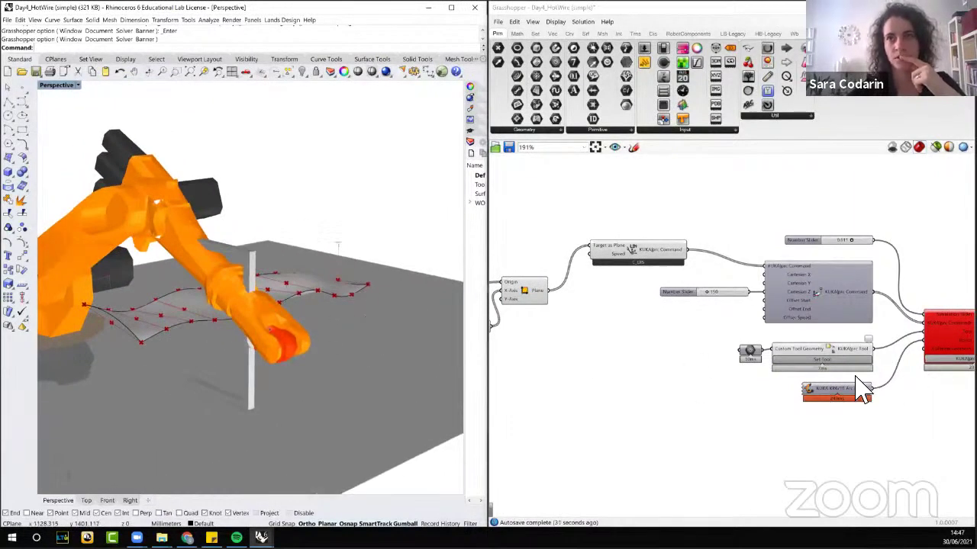
Step: Reopen the Custom Tool settings through Set Tool, set Tool B to 90 and confirm
double_click(852, 370)
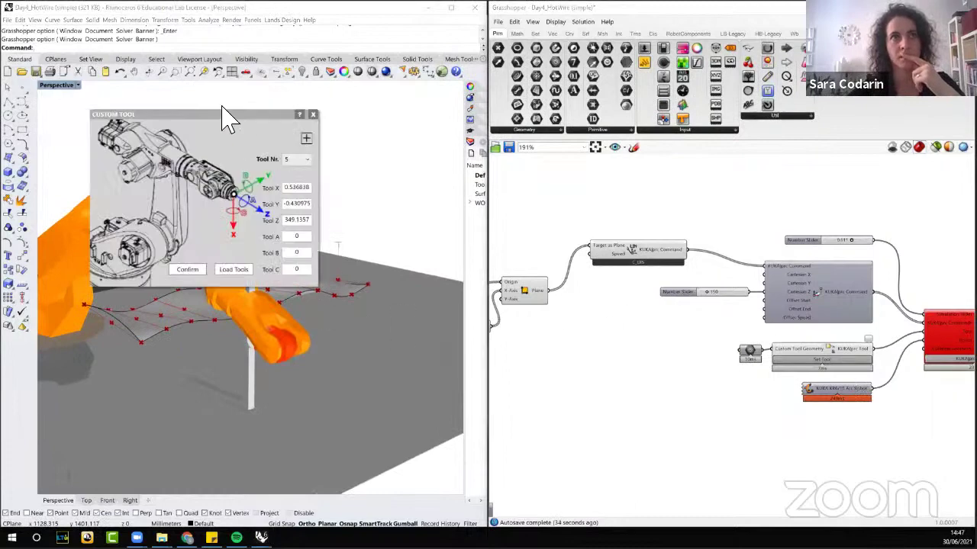
drag(225, 115, 527, 161)
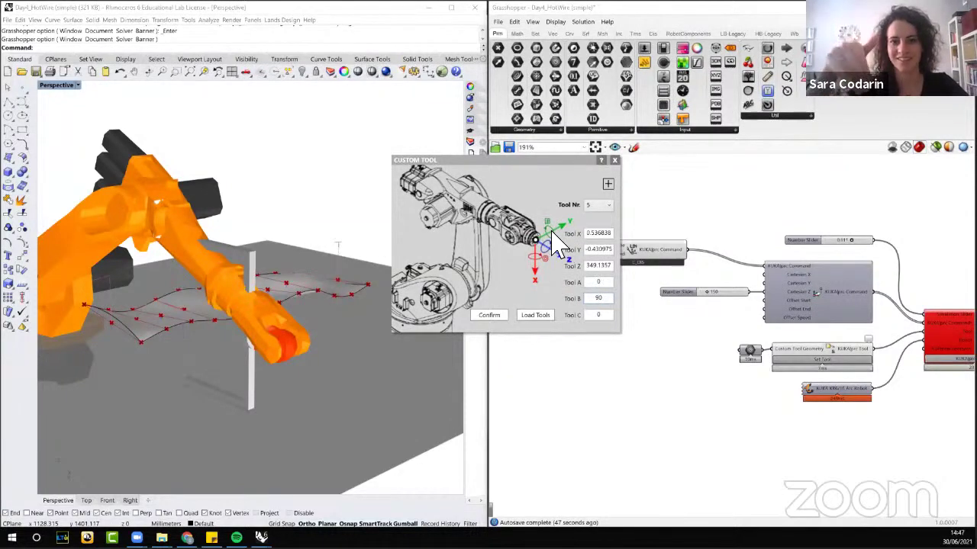
click(491, 316)
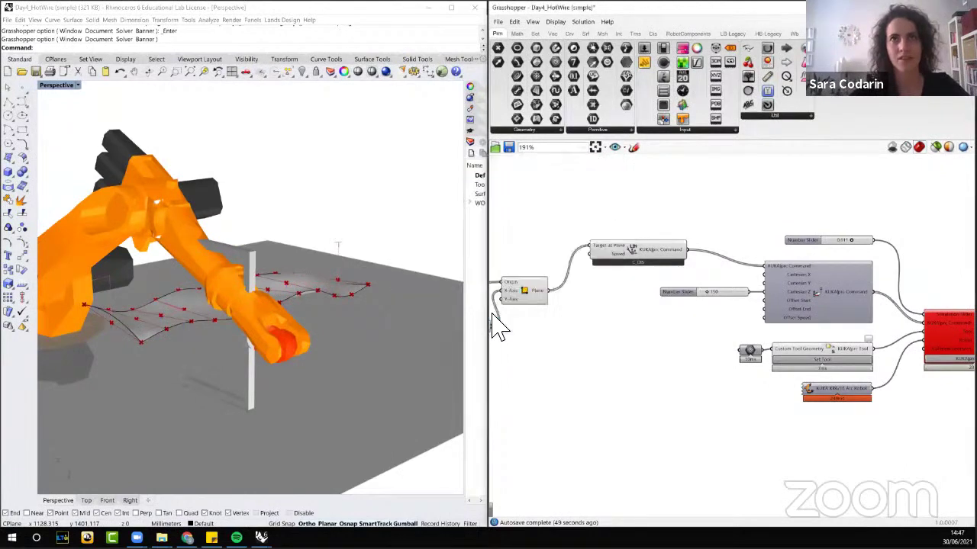
Step: Advance the simulation slider to 0.749 and check the hot-wire frame against the wavy surface
right_drag(299, 272, 298, 303)
scroll(551, 299, down, 2)
scroll(720, 245, up, 3)
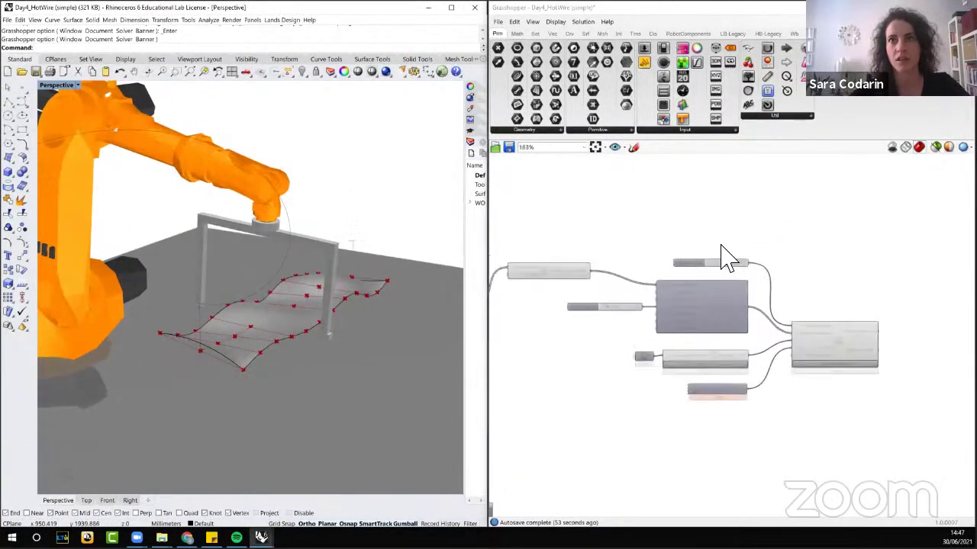
drag(747, 274, 759, 303)
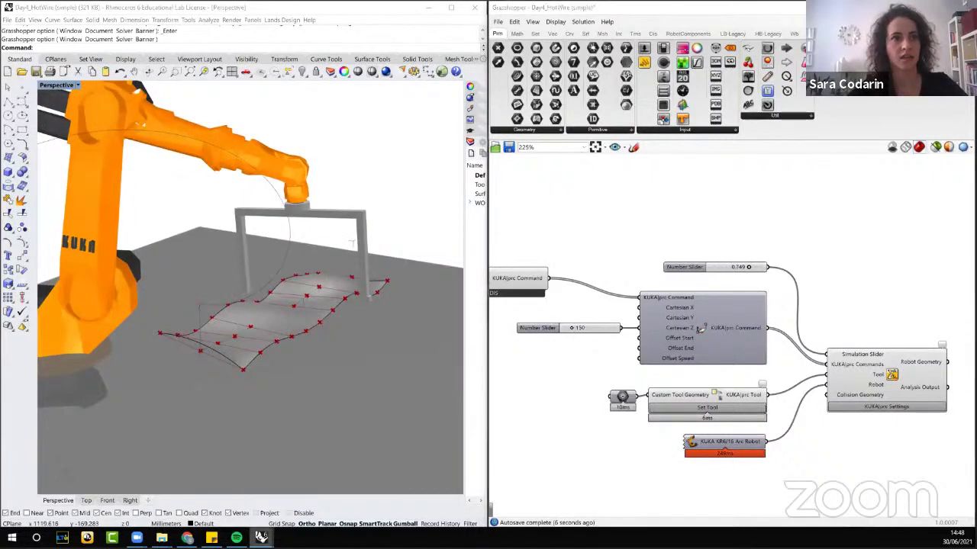
Step: Switch to the Day4 - HotWire Rhino file with its Grasshopper definition, and narrow the layer list to enlarge the Perspective viewport
mouse_move(261, 537)
click(299, 500)
scroll(289, 313, down, 2)
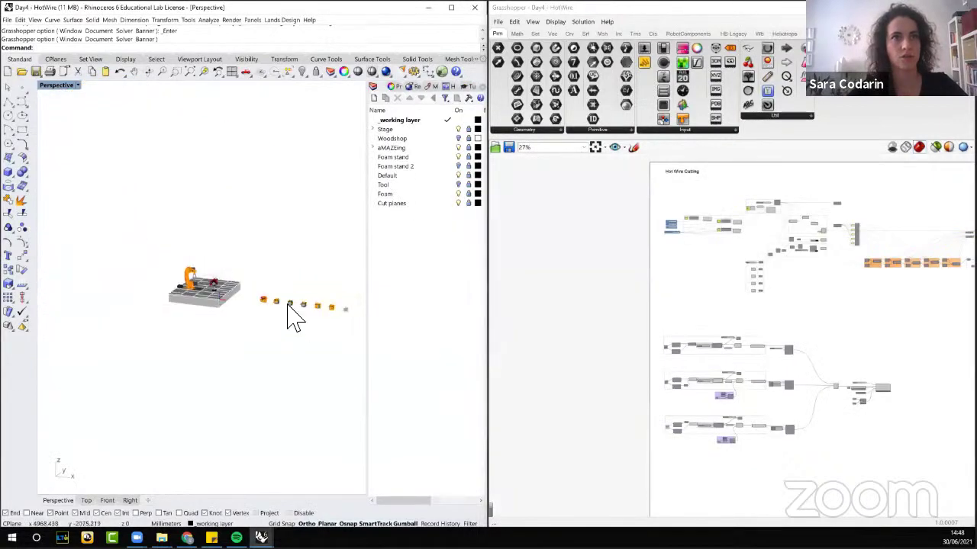
click(491, 369)
drag(369, 359, 523, 364)
drag(372, 359, 526, 392)
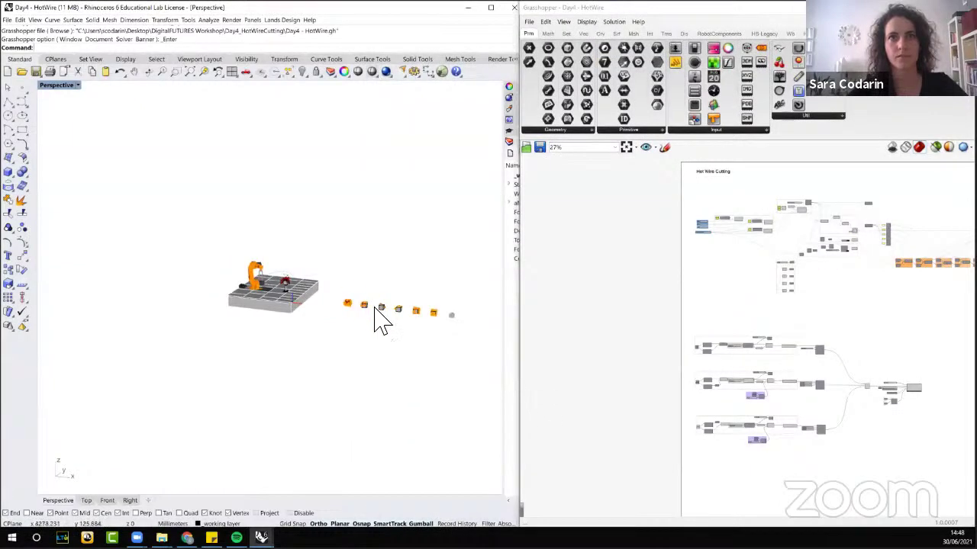
Step: Examine the foam cube on its stand, the cut planes crossing it and the robot from several distances and angles
scroll(251, 257, up, 5)
scroll(206, 257, up, 5)
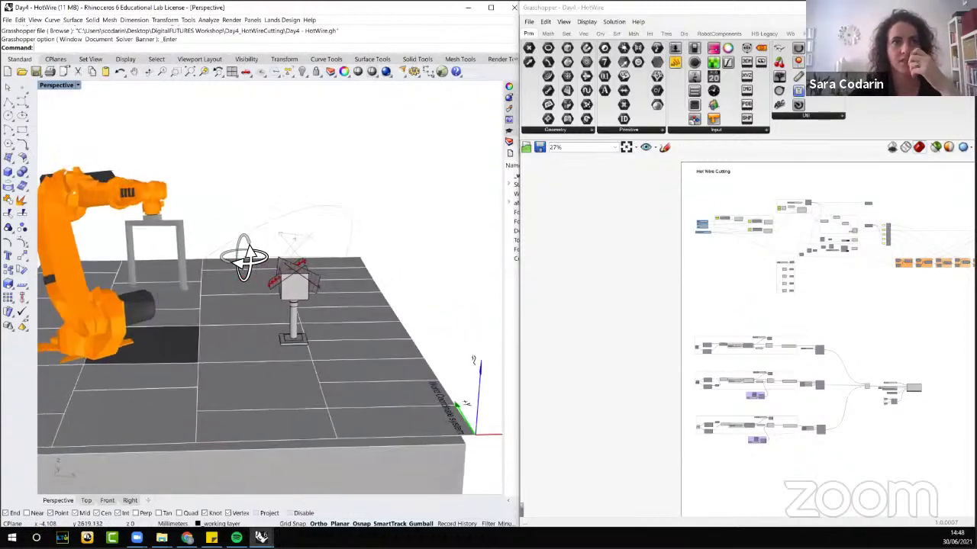
scroll(257, 301, up, 5)
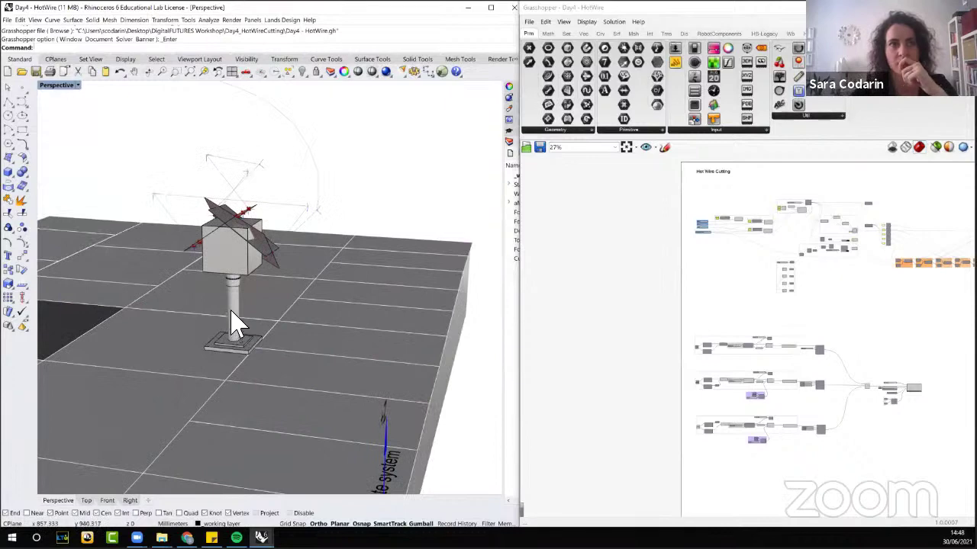
scroll(241, 248, up, 3)
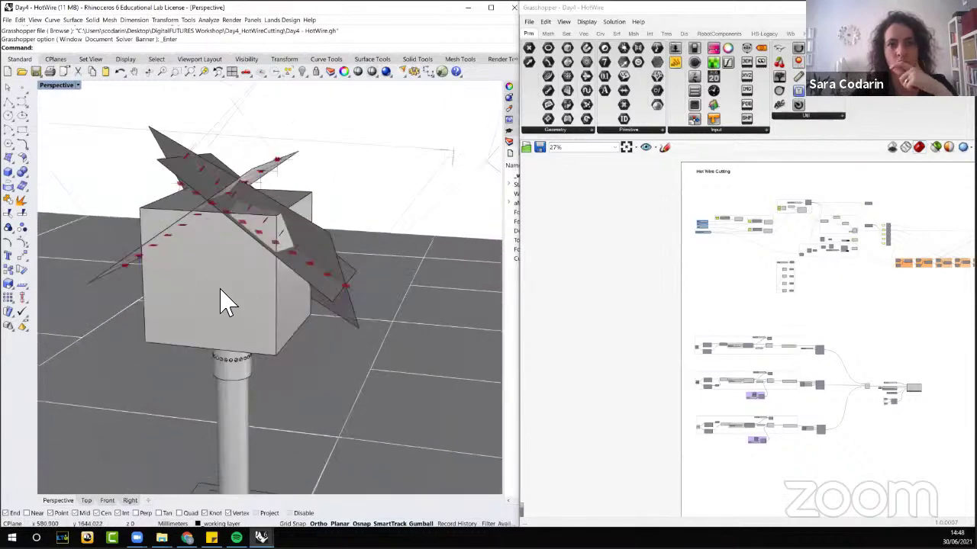
scroll(228, 299, down, 2)
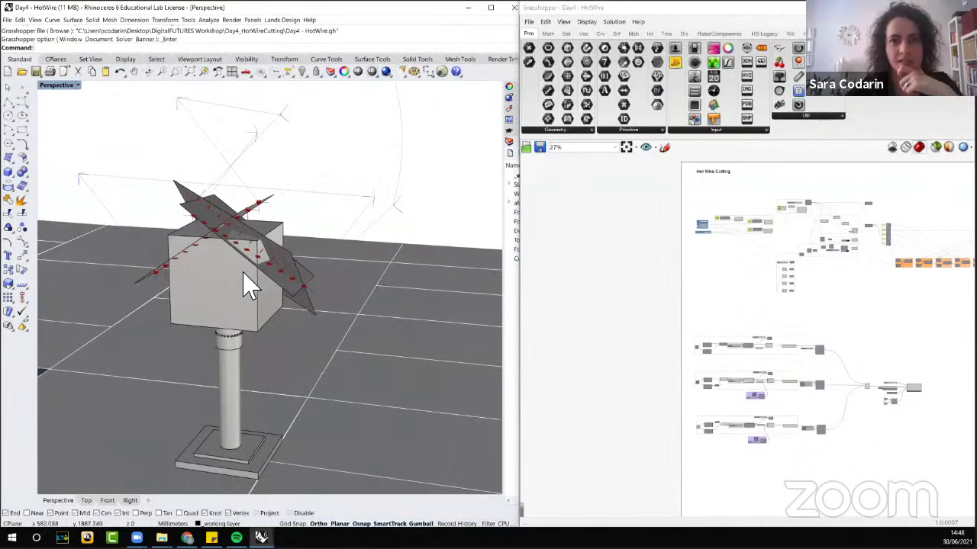
scroll(252, 283, down, 5)
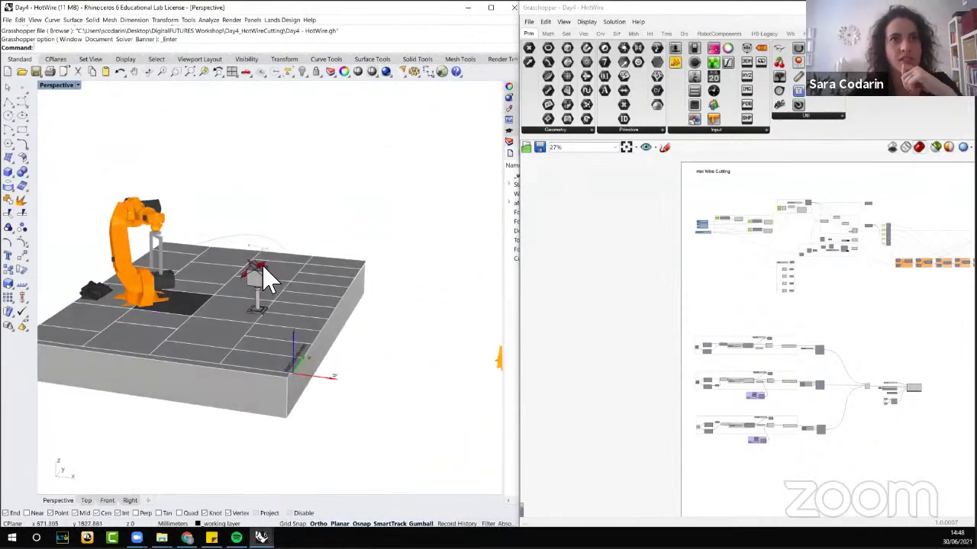
scroll(267, 280, up, 3)
scroll(256, 277, down, 3)
scroll(203, 290, up, 2)
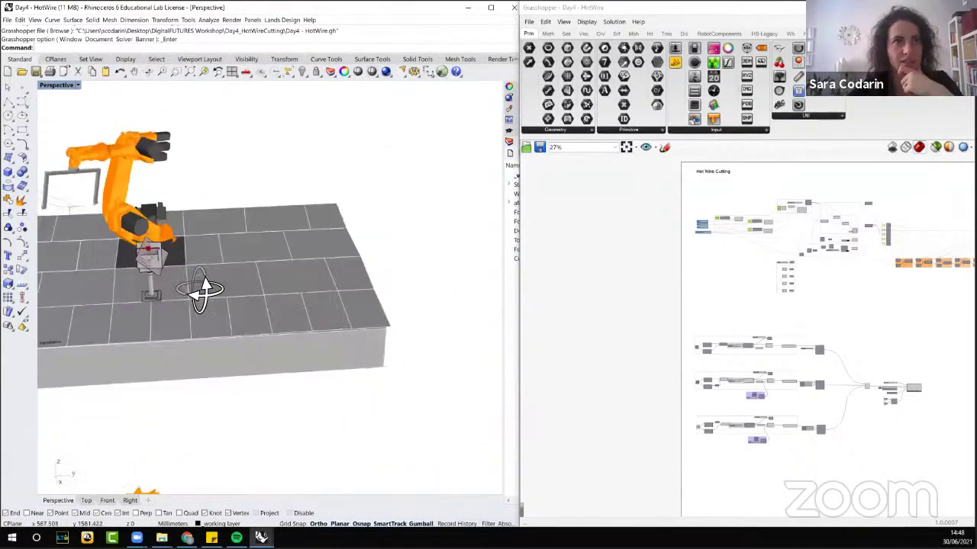
scroll(240, 290, down, 2)
scroll(239, 302, up, 1)
scroll(239, 301, up, 3)
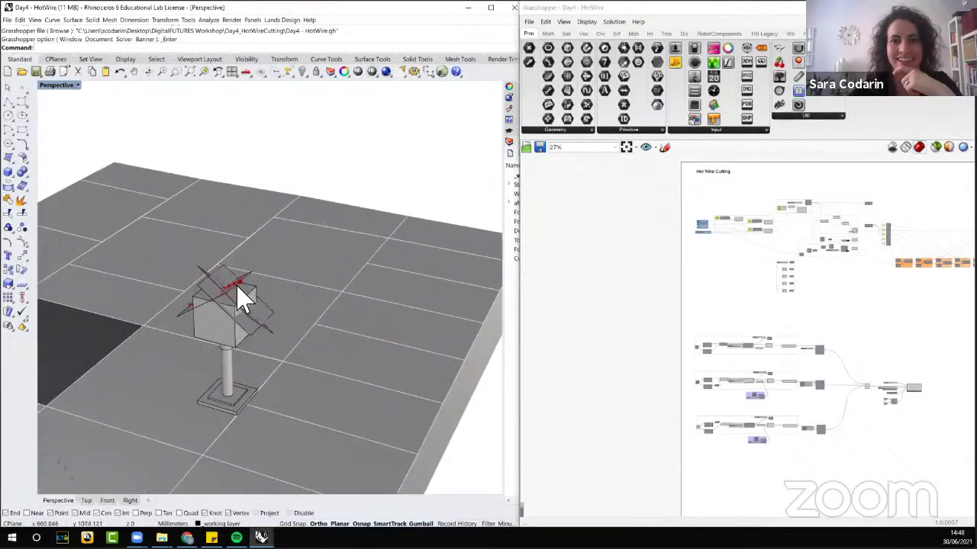
scroll(204, 344, up, 2)
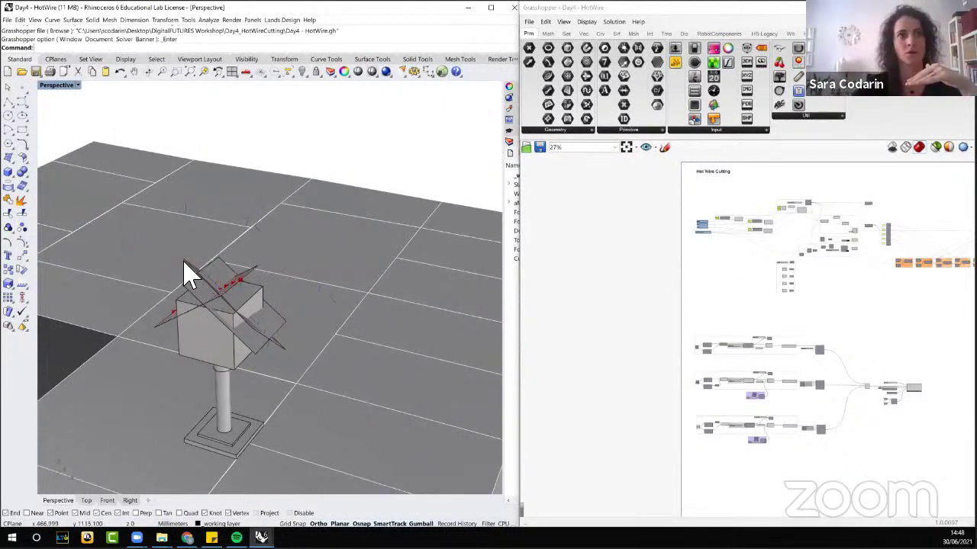
scroll(239, 333, down, 3)
scroll(192, 301, down, 3)
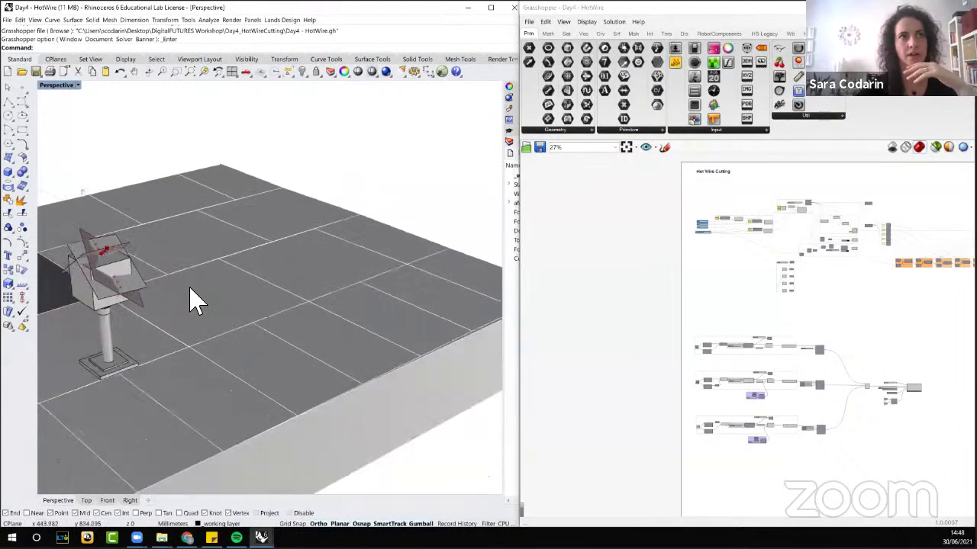
scroll(135, 286, up, 1)
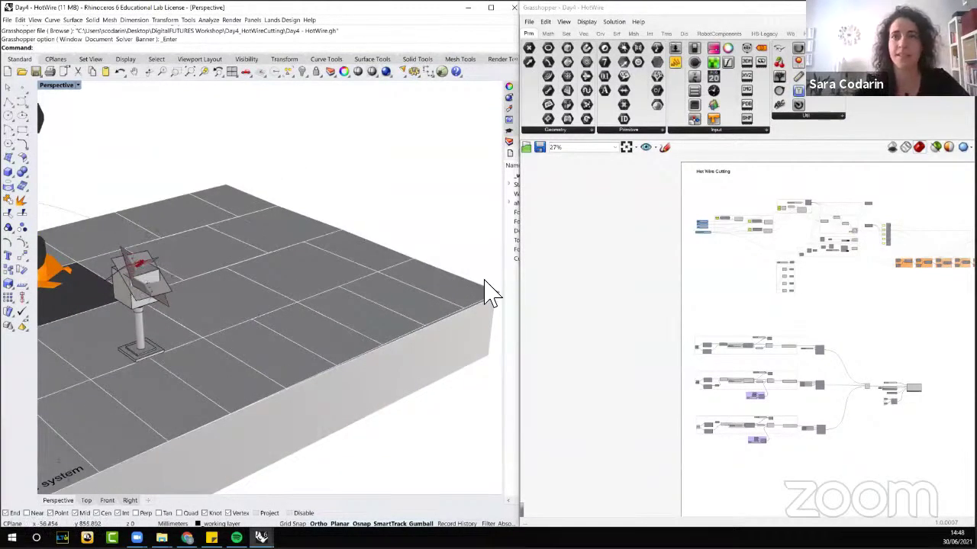
Step: Give the Grasshopper canvas more width and examine the row of cubes with orange cut planes beside the robot platform
right_drag(610, 283, 544, 297)
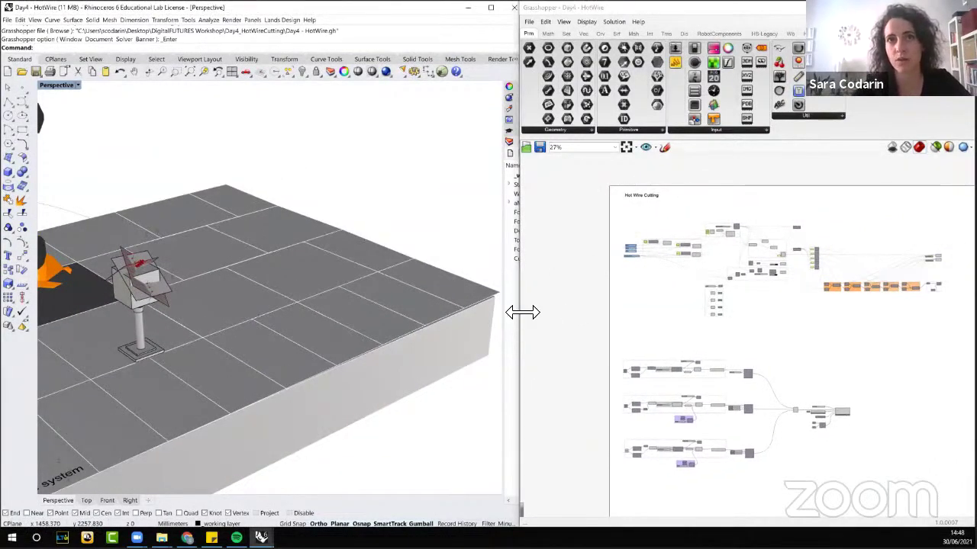
drag(522, 312, 493, 312)
scroll(320, 290, down, 5)
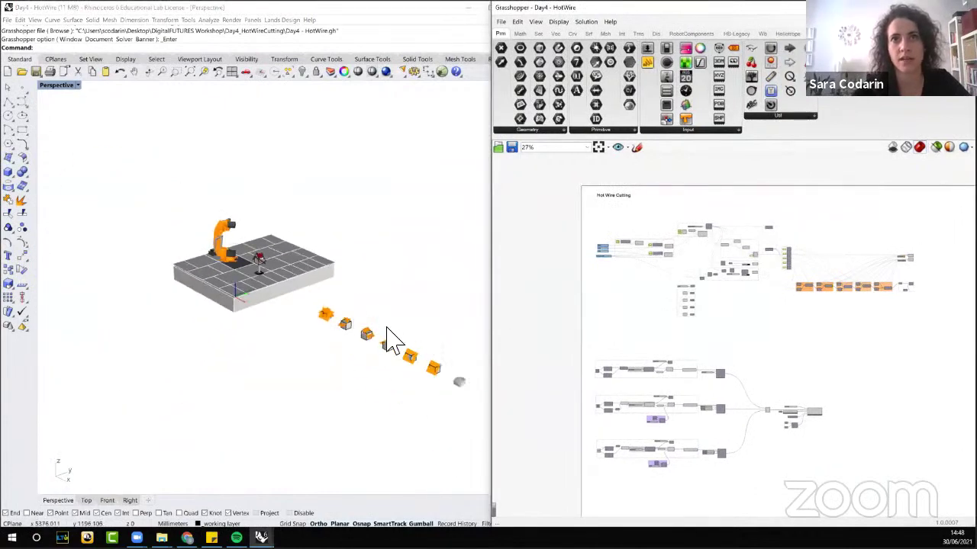
scroll(347, 336, up, 10)
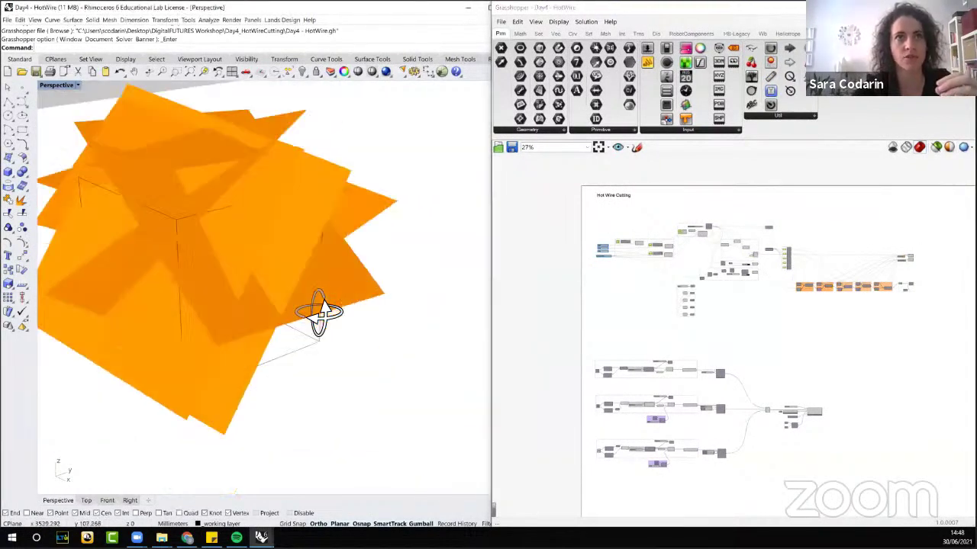
scroll(319, 324, down, 10)
scroll(628, 252, up, 6)
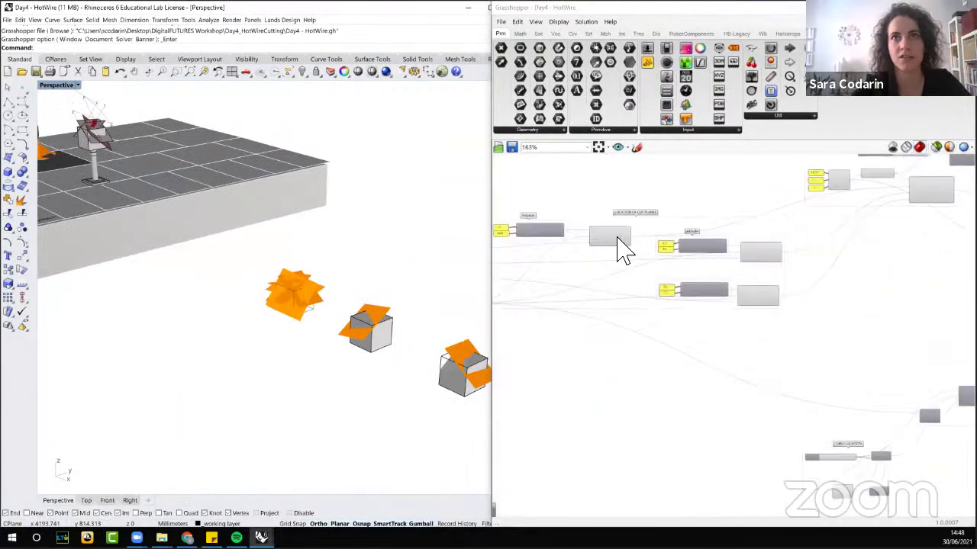
Step: Select the Construct Point component in the BASE CUBE group and look for its point within the first set of orange planes
right_drag(811, 202, 730, 235)
scroll(787, 259, up, 4)
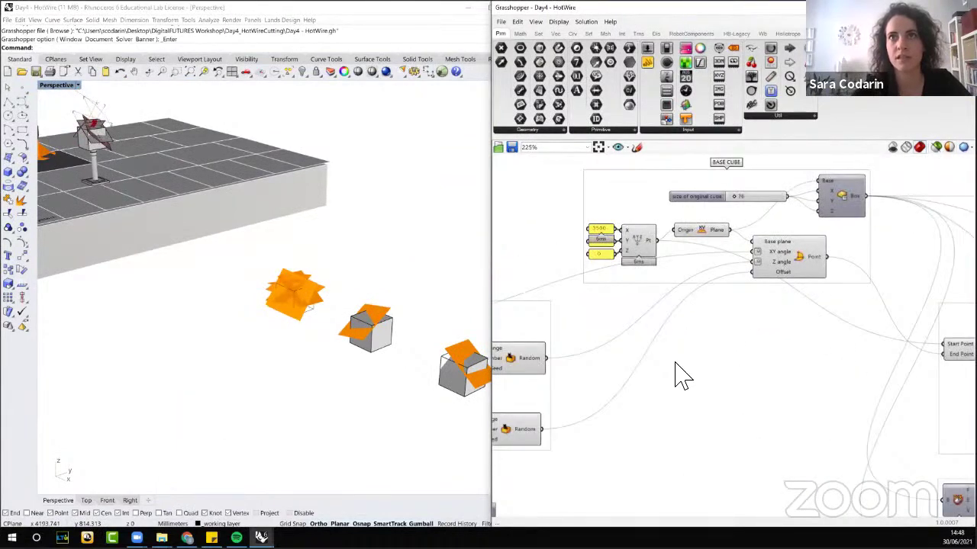
click(640, 247)
right_drag(476, 255, 233, 187)
scroll(370, 137, up, 5)
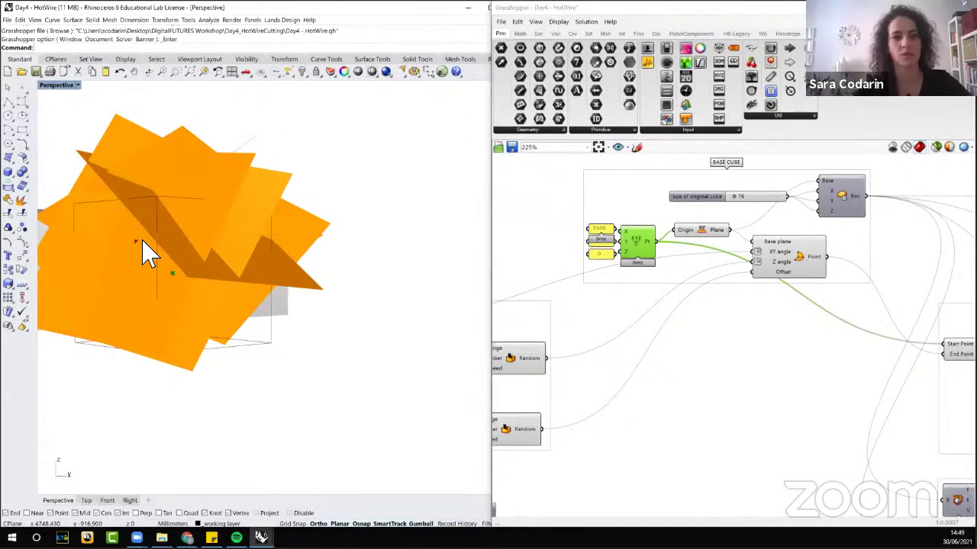
scroll(228, 298, down, 6)
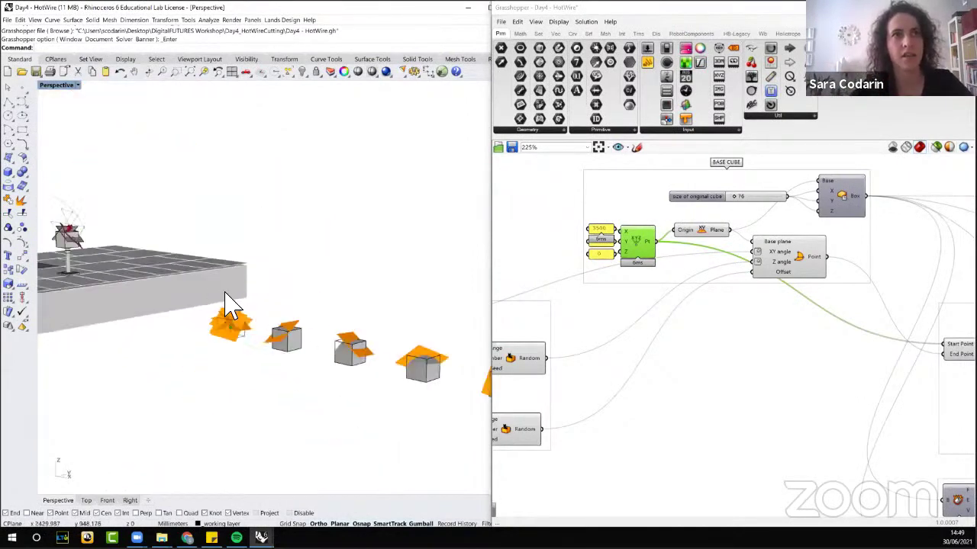
right_drag(225, 292, 227, 277)
Step: Zoom the Rhino viewport to the selected Construct Point output and inspect it among the orange planes
middle_click(646, 246)
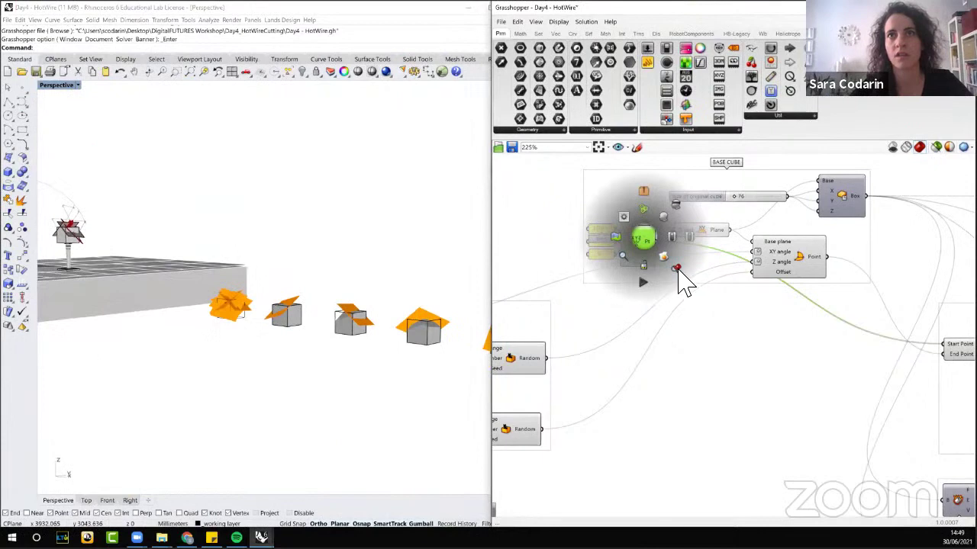
click(676, 269)
scroll(314, 307, down, 4)
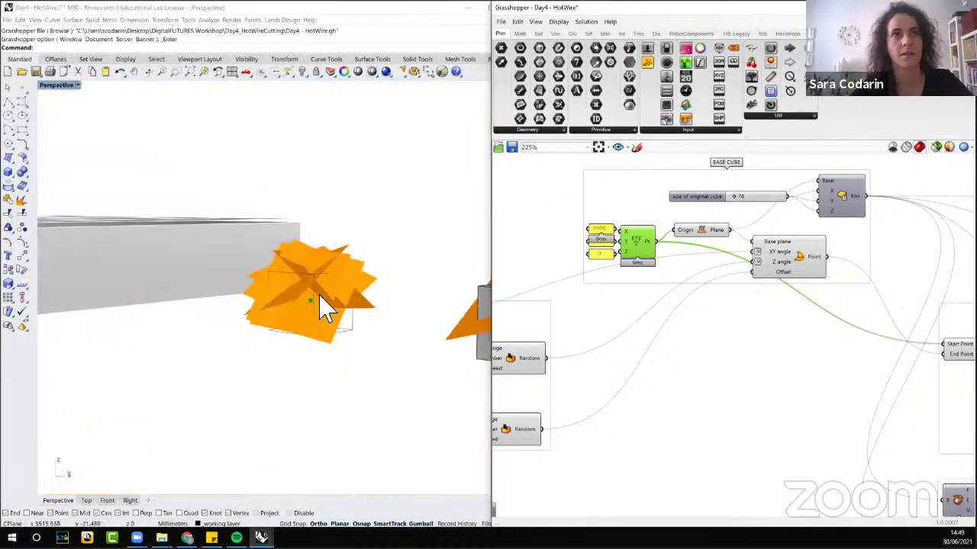
right_drag(321, 306, 126, 269)
scroll(104, 267, up, 3)
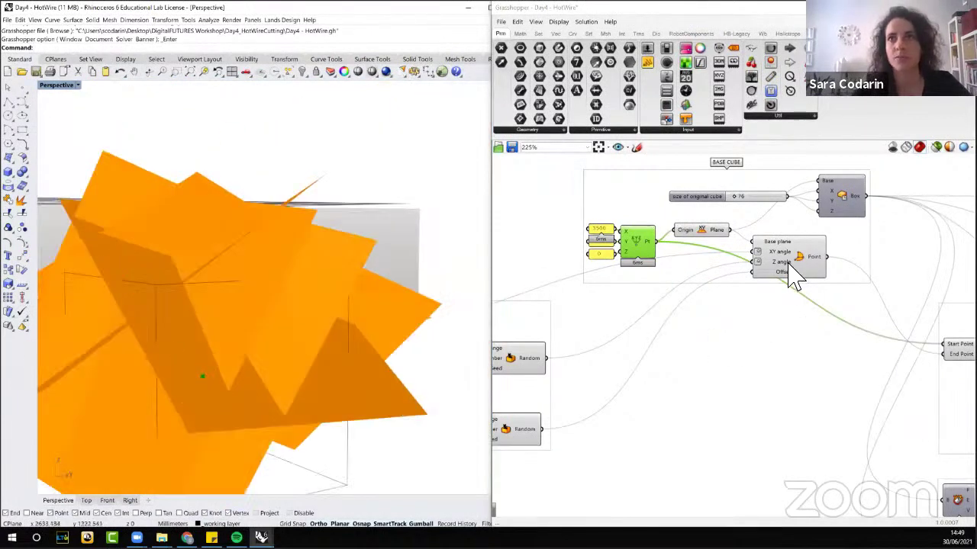
Step: Select the point component with XY and Z angle inputs and the XY Plane component in turn, examining their previews in the viewport
drag(787, 262, 797, 266)
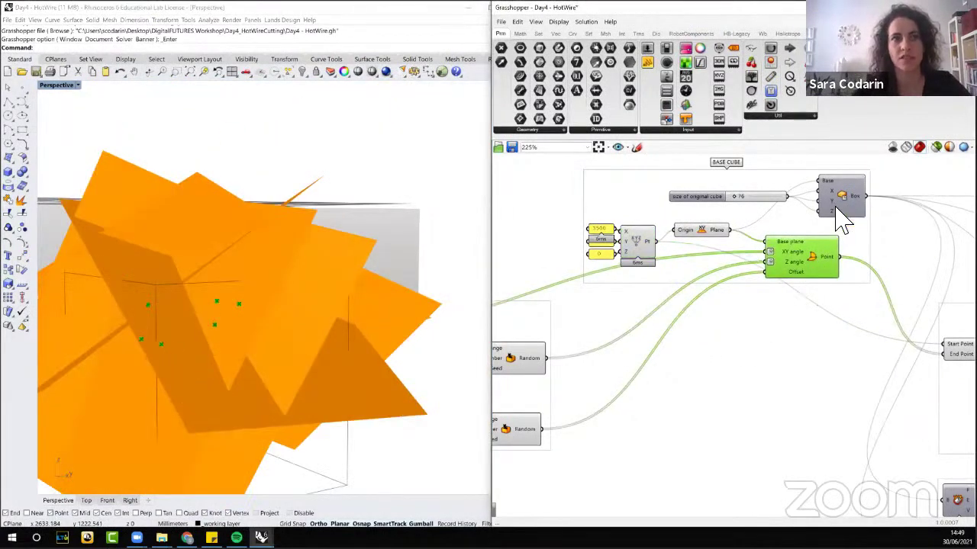
drag(695, 232, 701, 231)
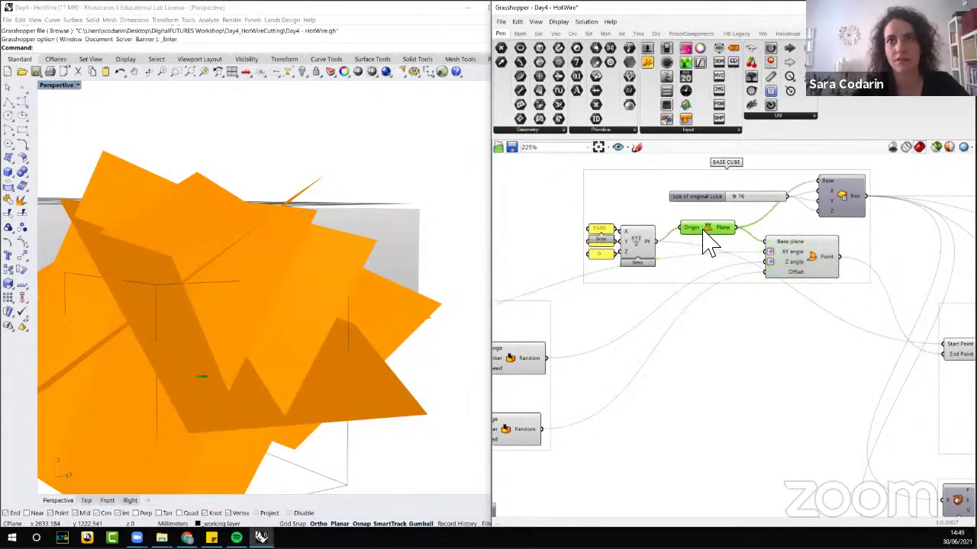
click(799, 246)
scroll(264, 276, down, 7)
scroll(273, 283, down, 3)
scroll(273, 281, up, 6)
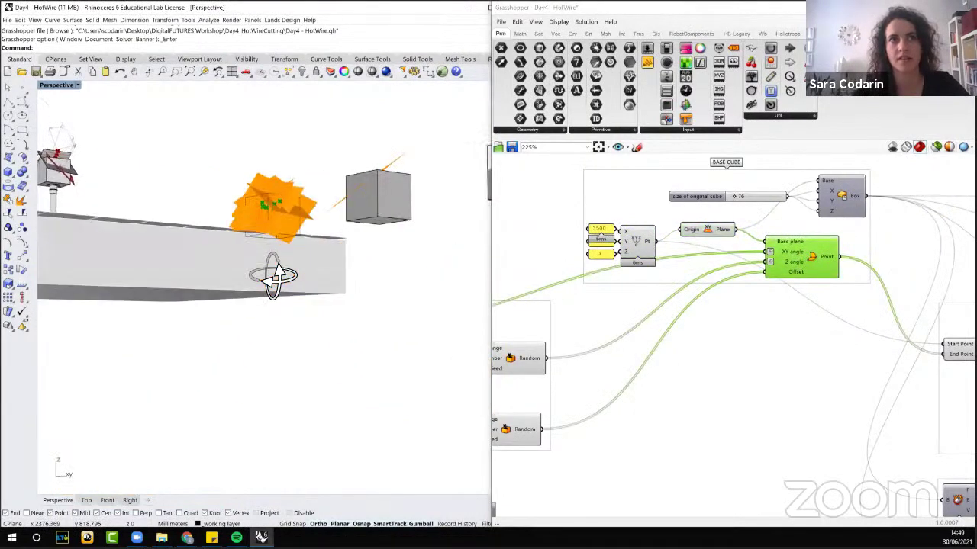
Step: Reselect the BASE CUBE group's Construct Point component and zoom the Rhino viewport to its point again
click(637, 240)
middle_click(645, 241)
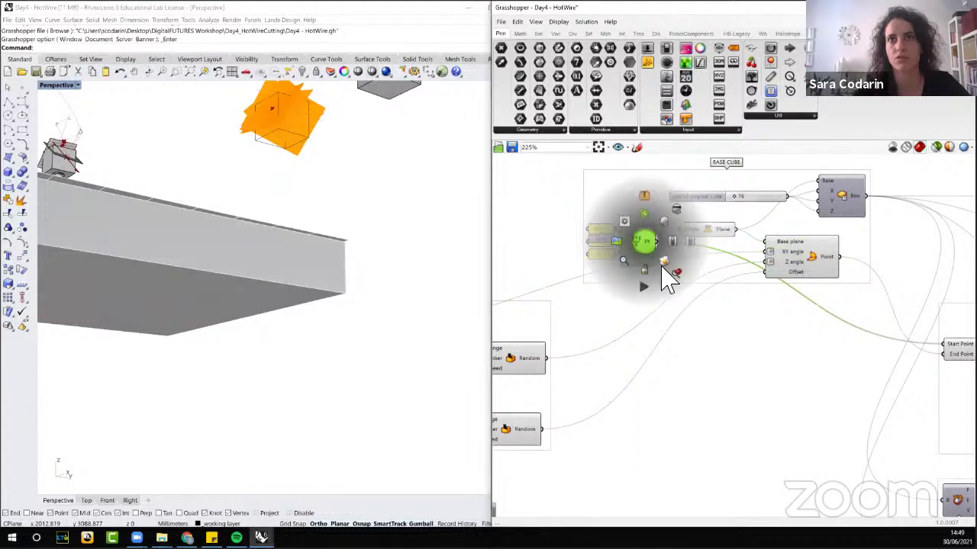
click(677, 273)
scroll(307, 361, down, 2)
right_drag(319, 364, 322, 348)
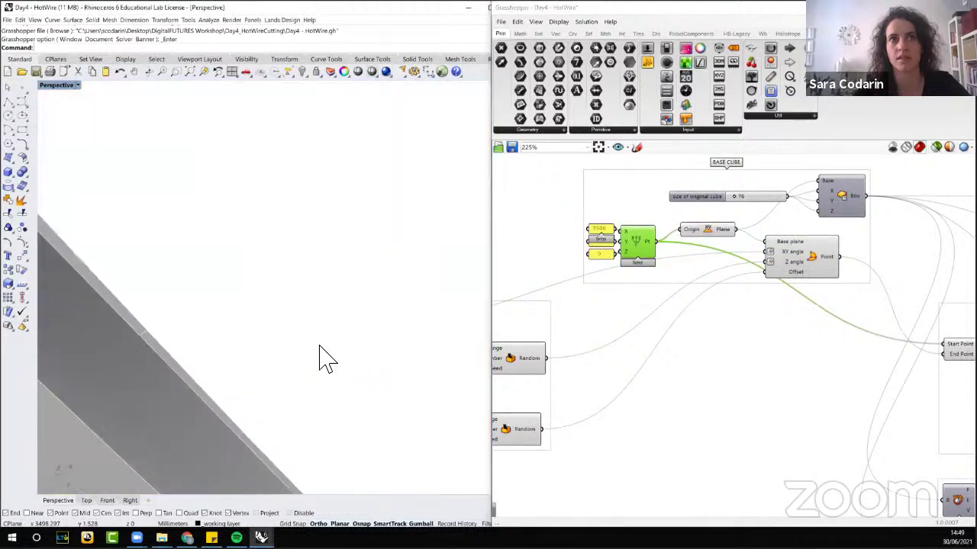
Step: Examine the first set of orange planes around the base cube outline and its center point in the Rhino viewport
scroll(313, 352, down, 4)
scroll(309, 371, down, 3)
scroll(285, 257, up, 6)
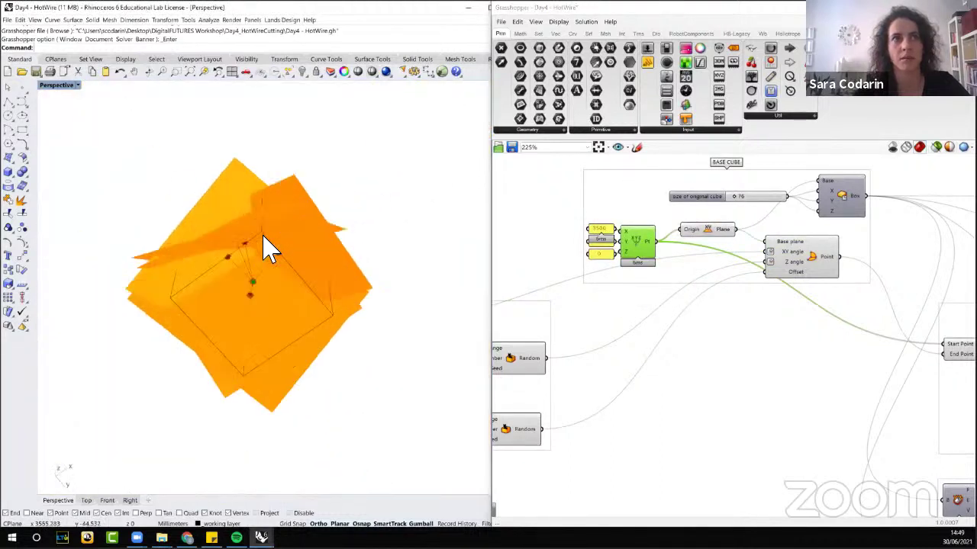
scroll(267, 261, up, 2)
scroll(283, 244, down, 3)
scroll(266, 175, up, 4)
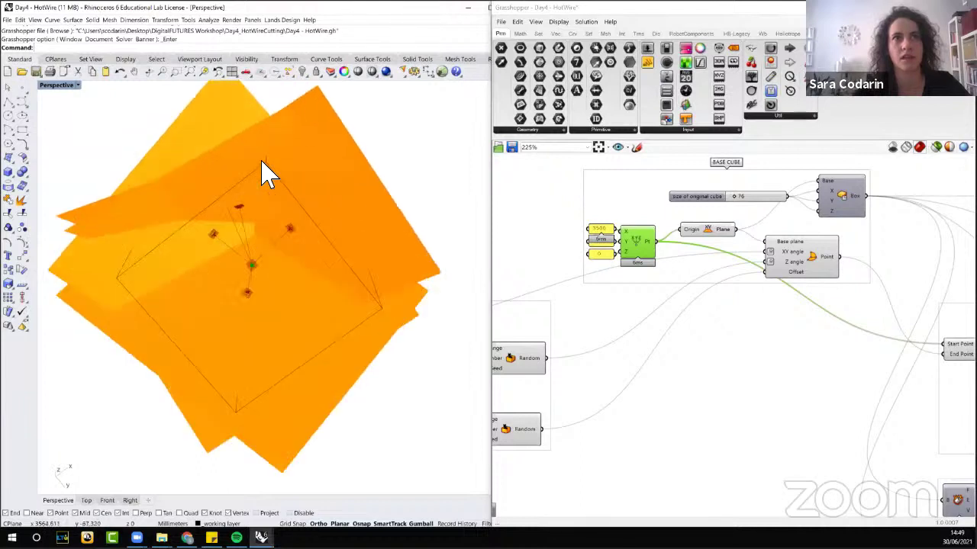
scroll(266, 175, down, 2)
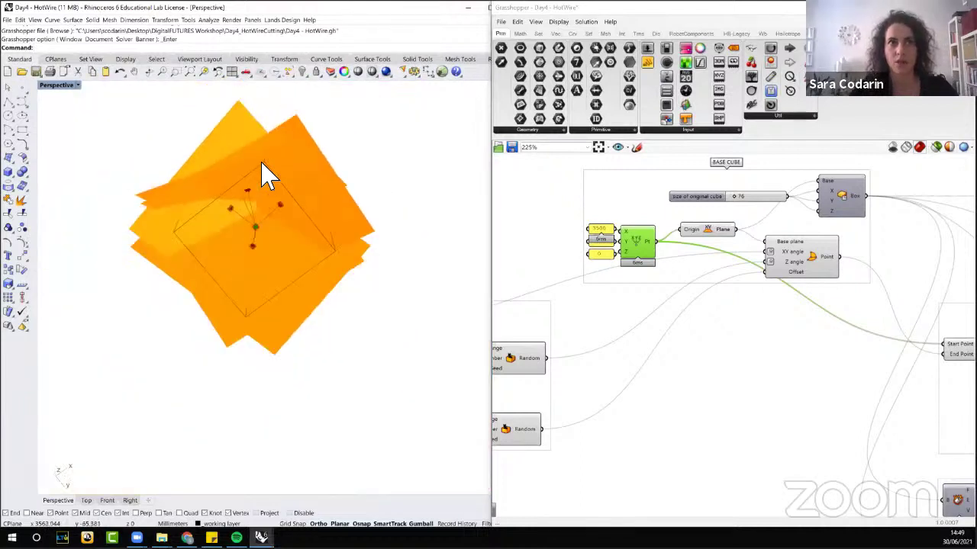
scroll(263, 176, up, 2)
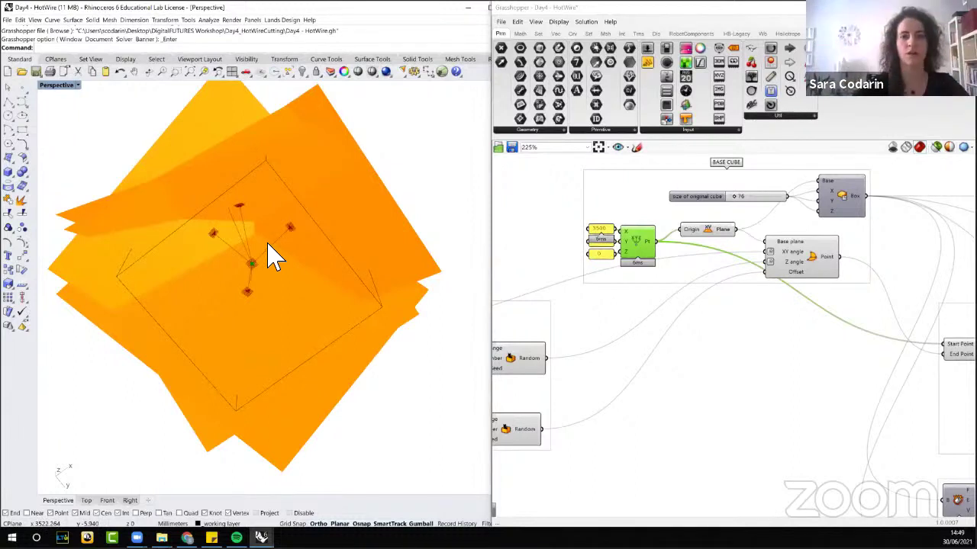
Step: Set the three Seed sliders feeding the LOCATION OF CUT PLANES group to 197, 264 and 253
scroll(744, 351, down, 5)
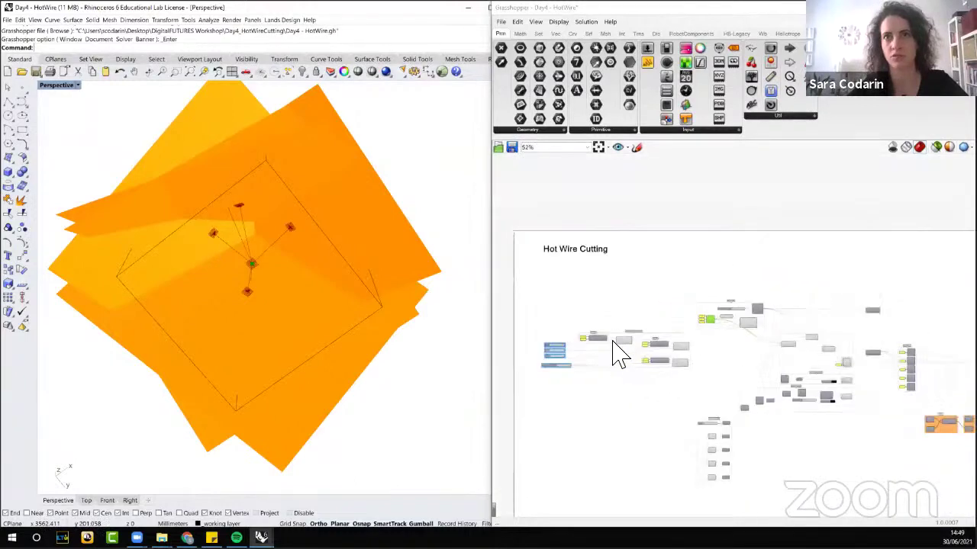
scroll(567, 371, up, 4)
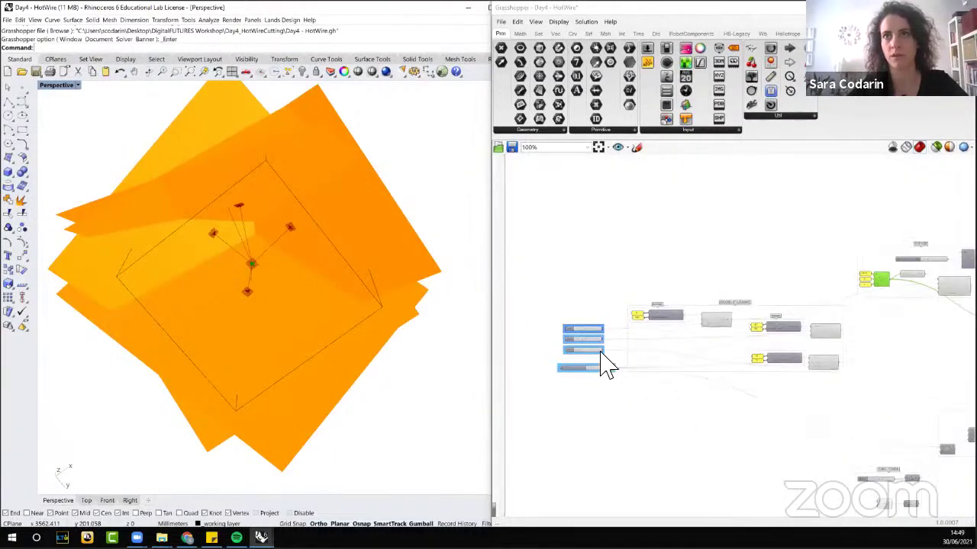
scroll(524, 338, up, 2)
scroll(567, 349, down, 2)
scroll(839, 358, up, 3)
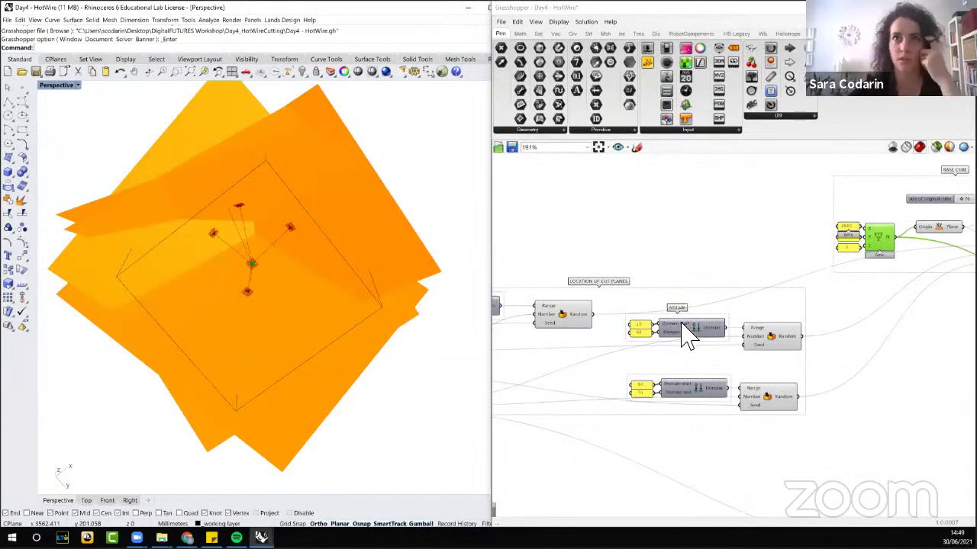
scroll(692, 331, down, 3)
right_drag(669, 266, 767, 267)
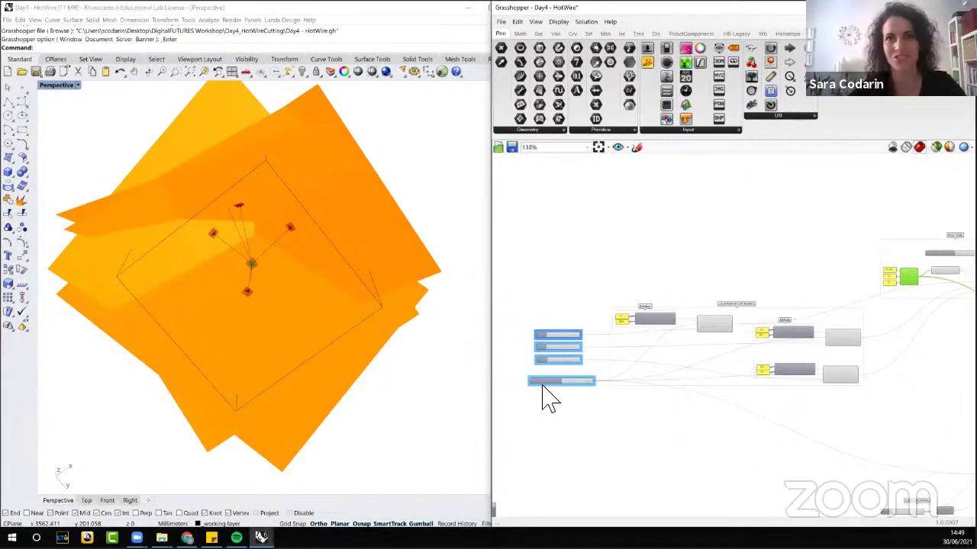
scroll(543, 397, up, 4)
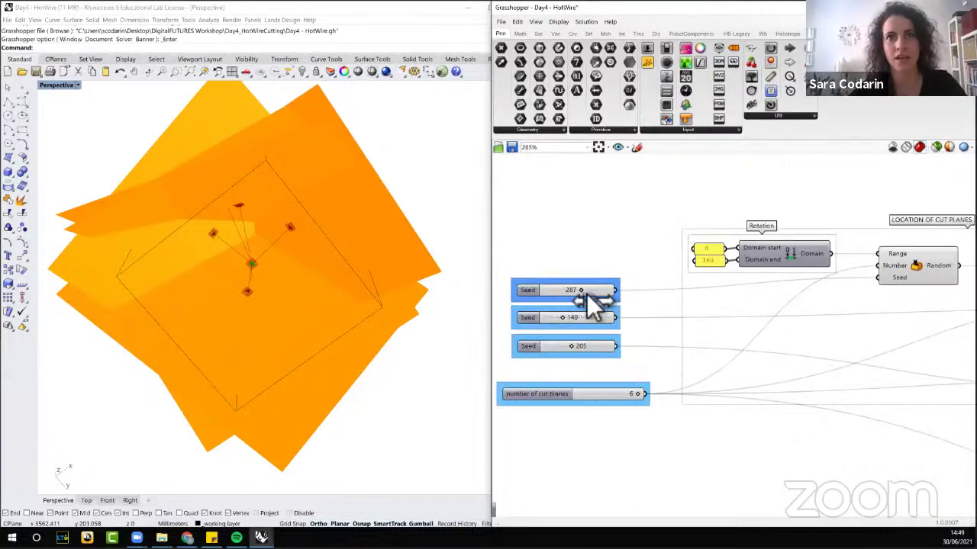
drag(587, 294, 580, 347)
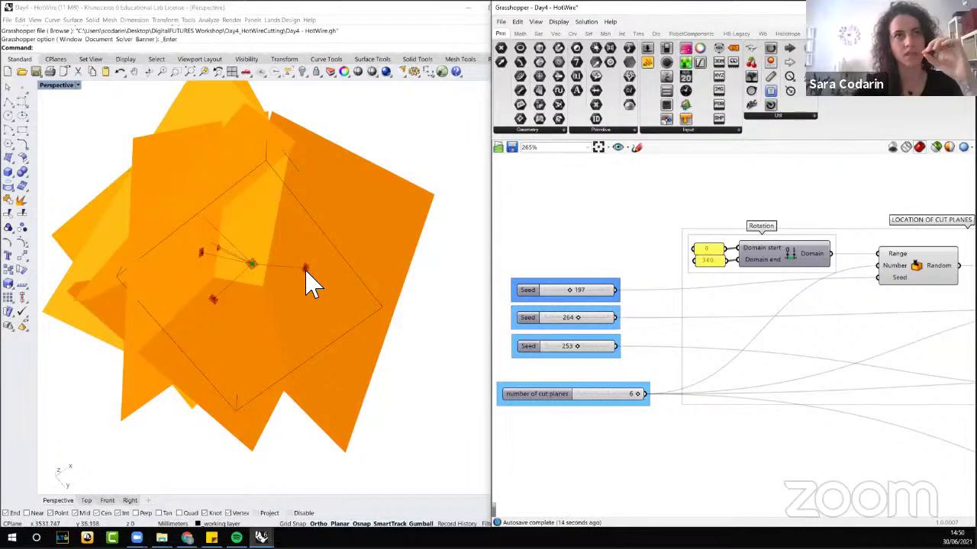
Step: Inspect the rearranged orange planes in Rhino together with the Rotation and Altitude domains in the LOCATION OF CUT PLANES group
scroll(313, 284, down, 10)
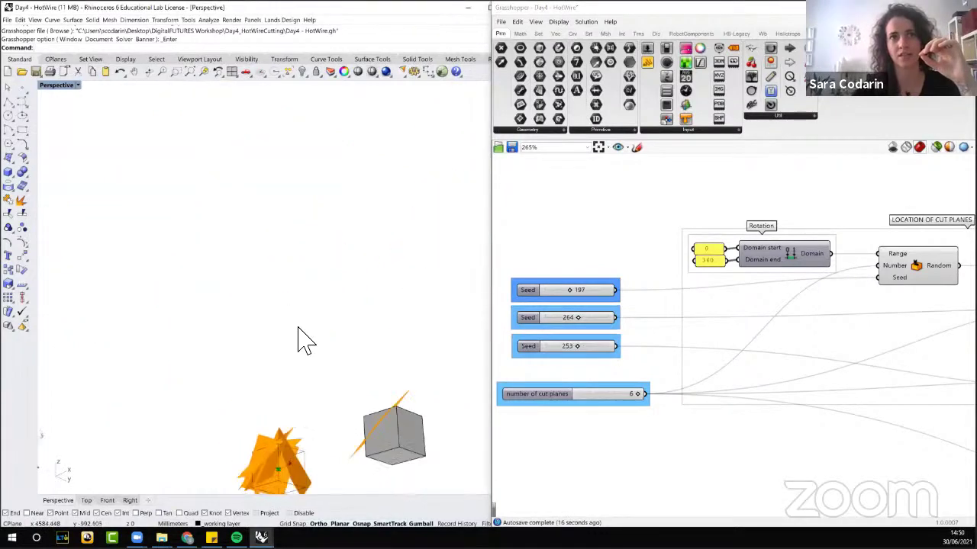
scroll(285, 464, up, 2)
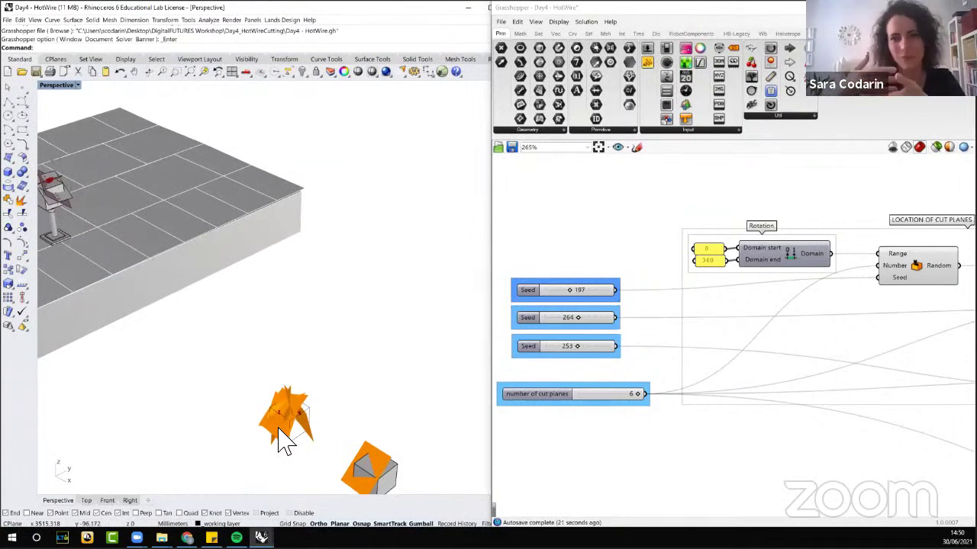
scroll(290, 441, up, 5)
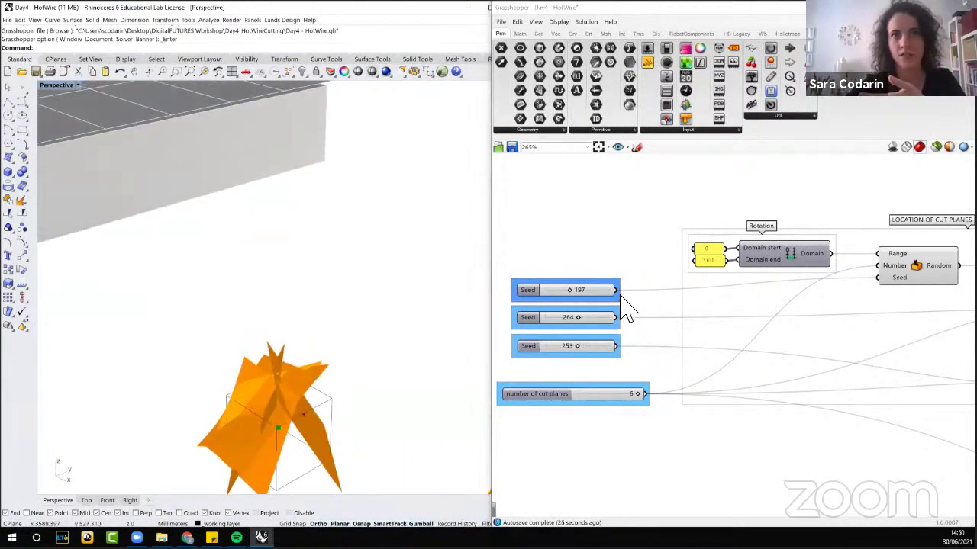
scroll(767, 277, up, 3)
scroll(740, 294, down, 5)
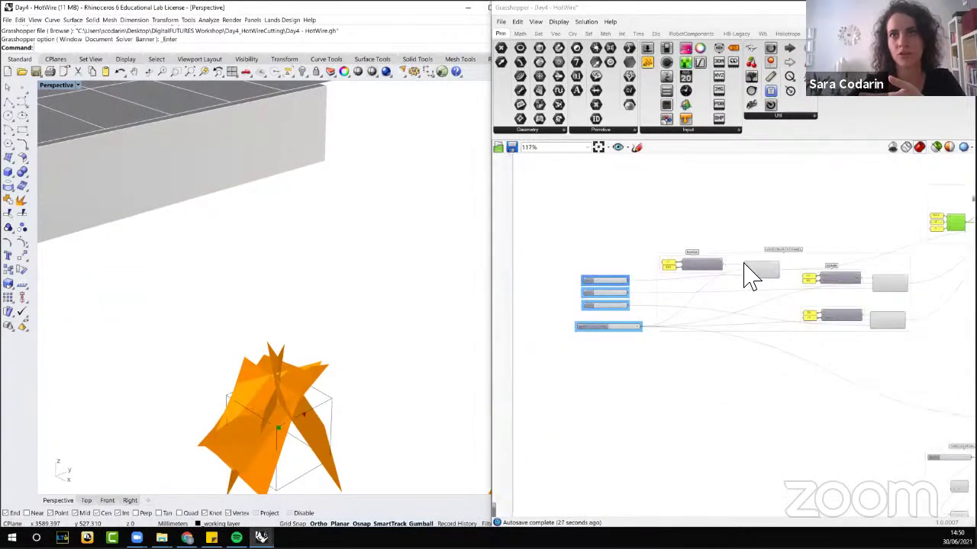
scroll(636, 283, up, 2)
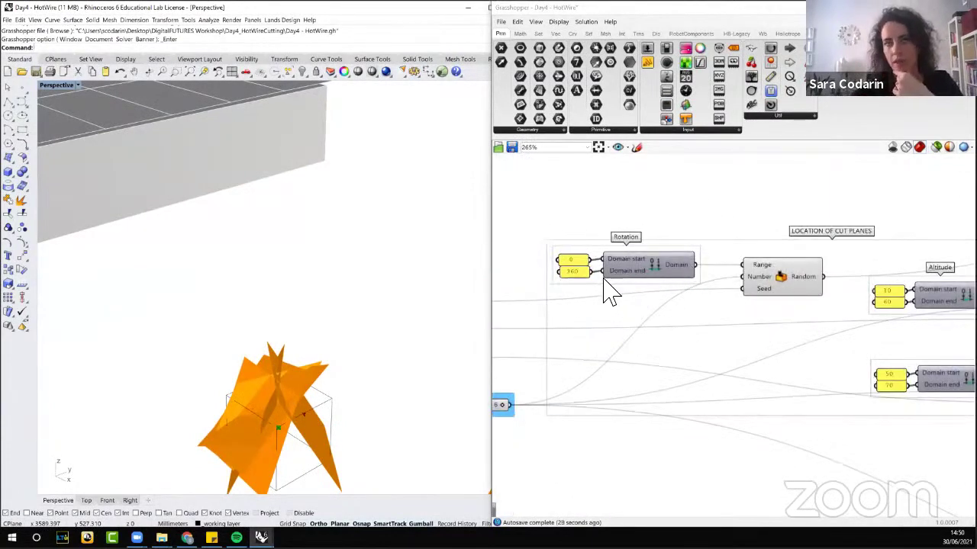
right_drag(704, 211, 538, 201)
scroll(752, 299, up, 3)
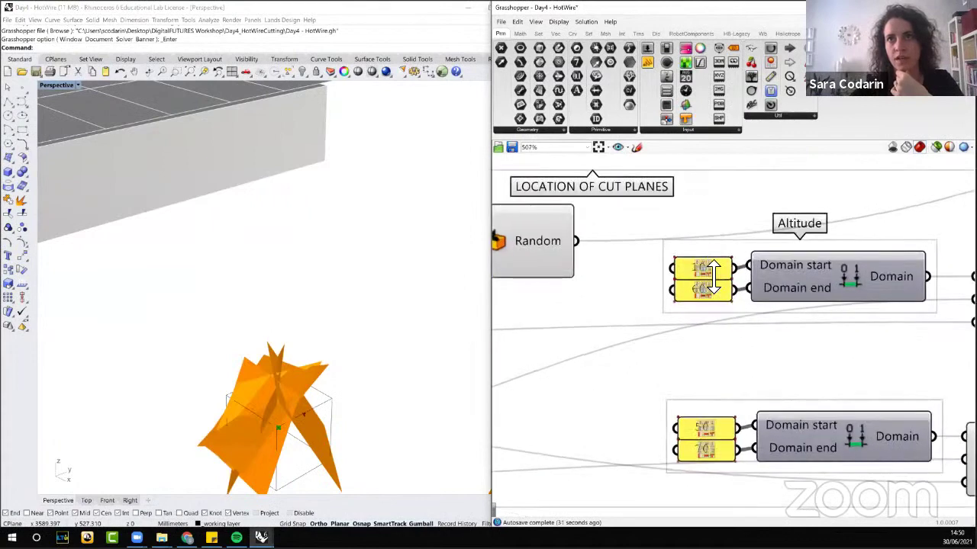
scroll(711, 319, down, 3)
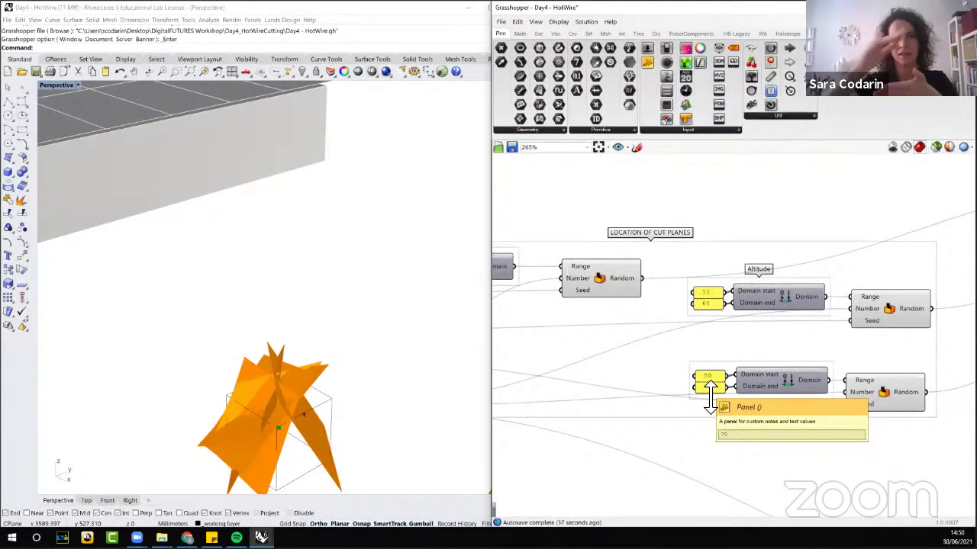
scroll(617, 362, down, 2)
Step: View the full set of orange cut planes from a lower angle and compare it with the neighboring cube crossed by one plane
scroll(416, 369, down, 3)
scroll(353, 427, up, 5)
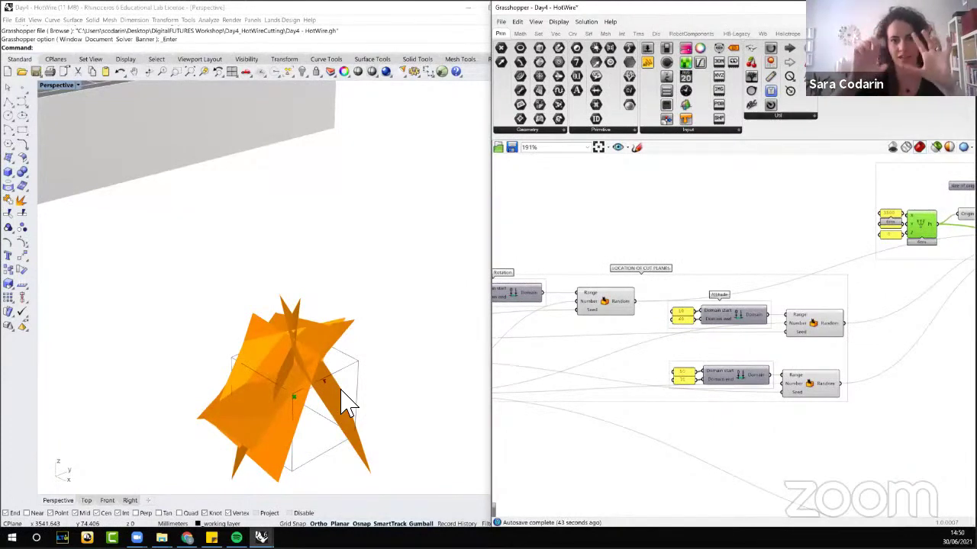
scroll(294, 372, down, 4)
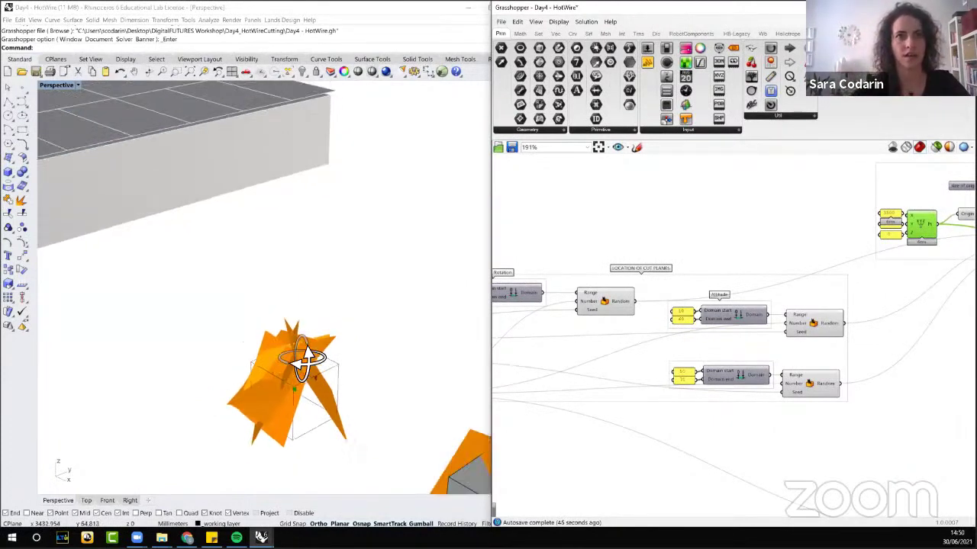
right_drag(307, 361, 365, 462)
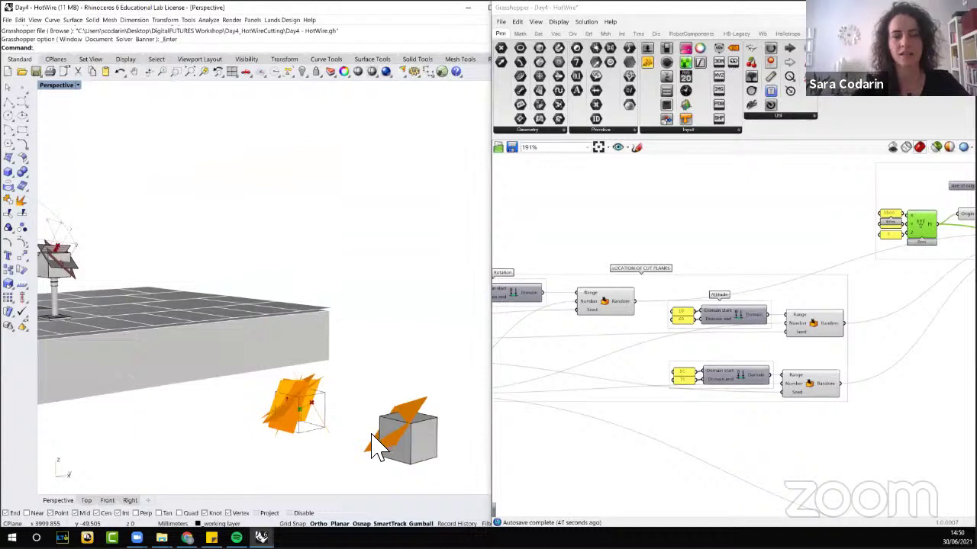
scroll(313, 439, up, 3)
scroll(366, 435, down, 3)
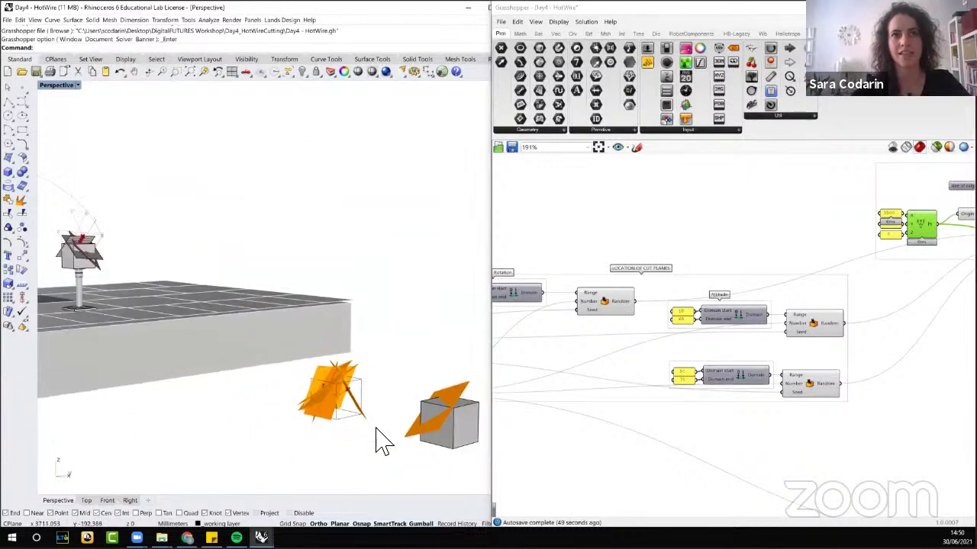
scroll(427, 438, up, 4)
scroll(419, 435, down, 4)
scroll(393, 434, up, 3)
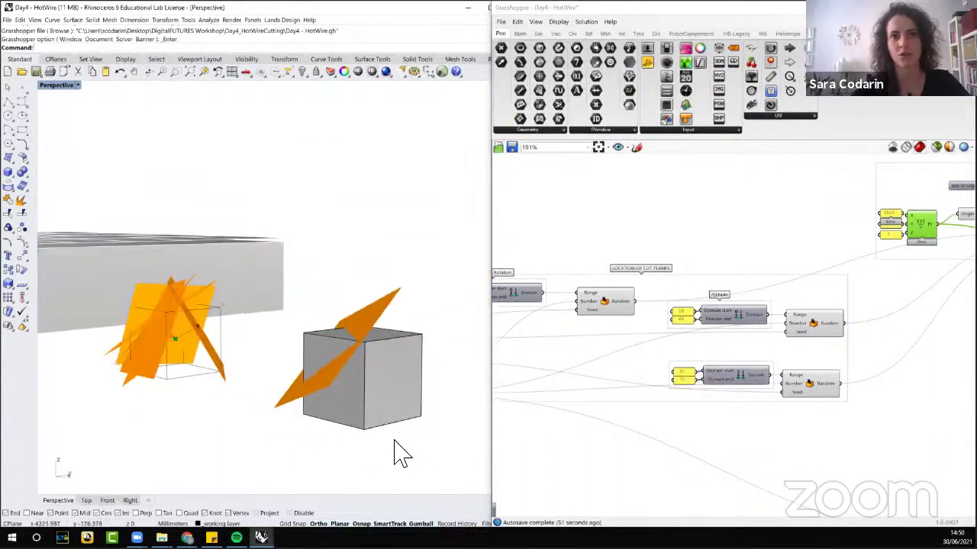
Step: Inspect the foam cube mounted on the stand, and relate the row of cut cubes to the orange groups in Grasshopper
scroll(279, 404, down, 5)
scroll(130, 305, up, 6)
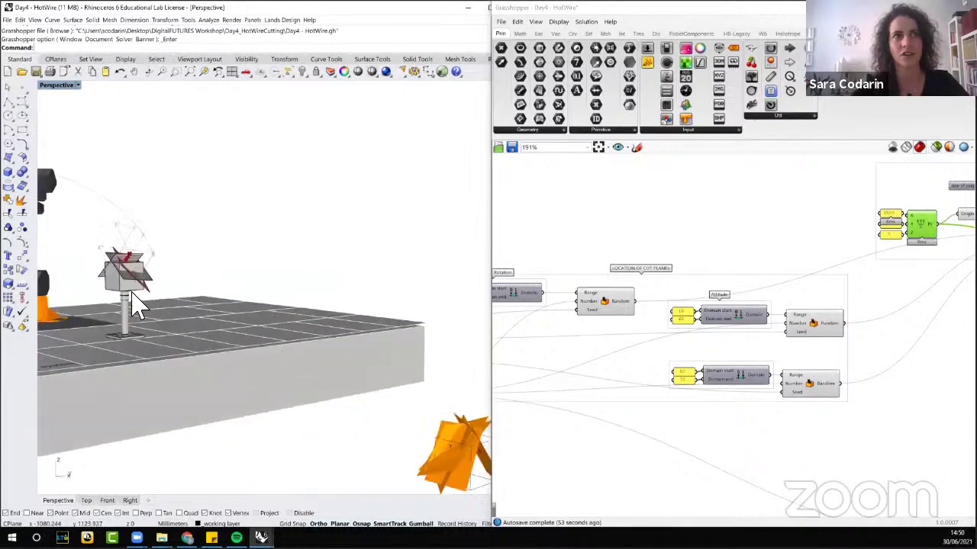
scroll(125, 296, up, 2)
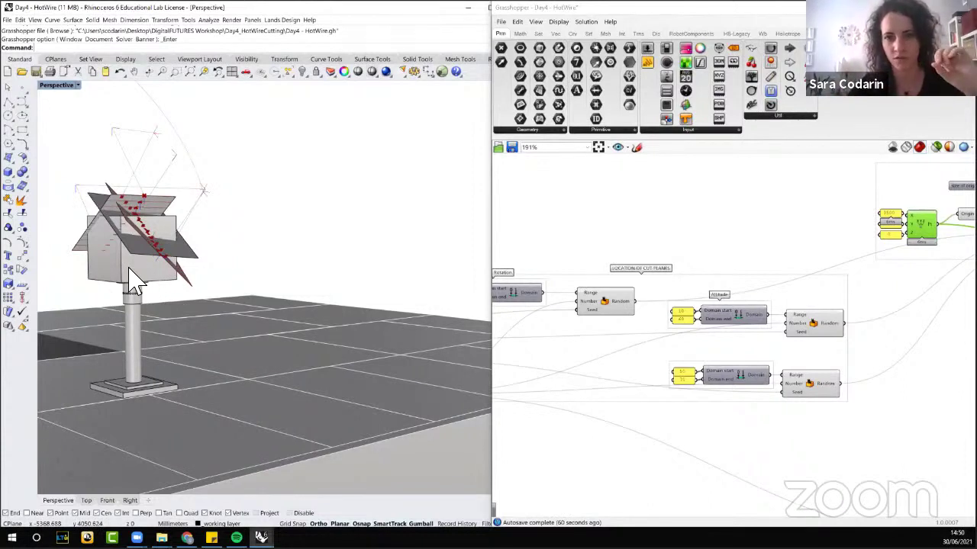
scroll(163, 274, down, 5)
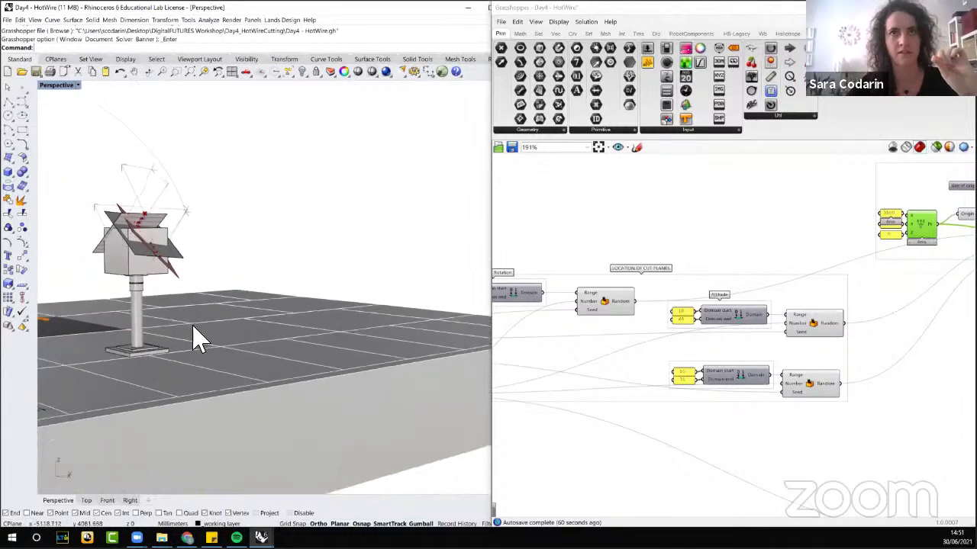
scroll(174, 339, down, 6)
scroll(221, 343, up, 5)
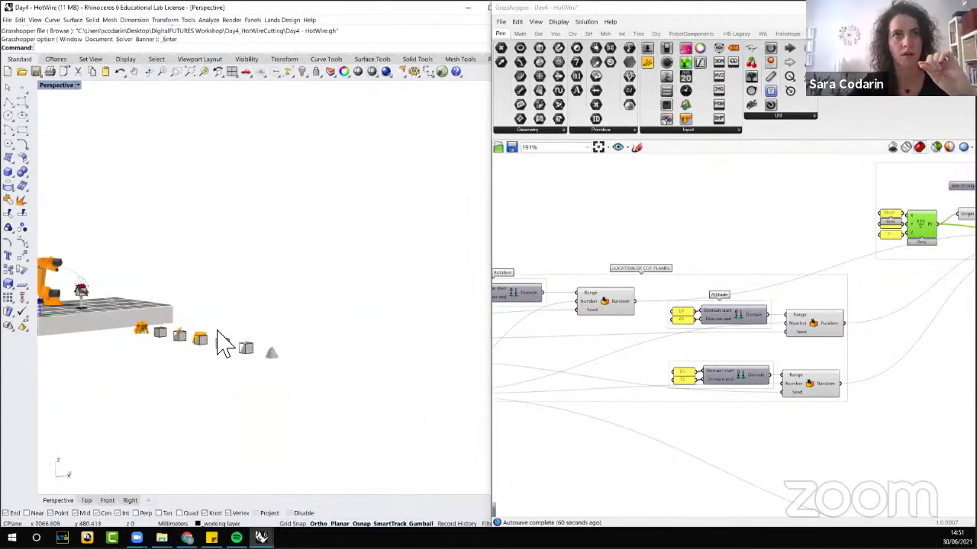
scroll(211, 348, up, 3)
scroll(585, 305, down, 8)
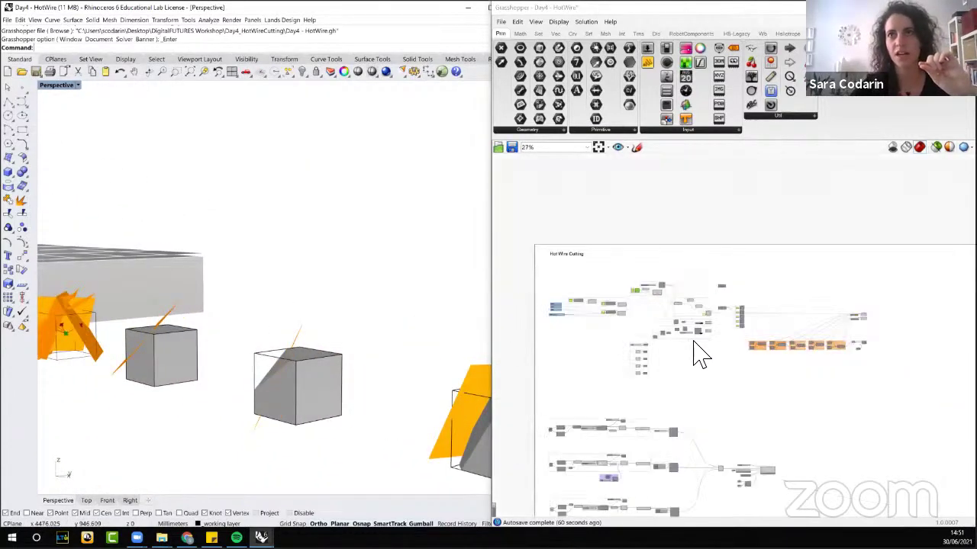
scroll(279, 327, down, 6)
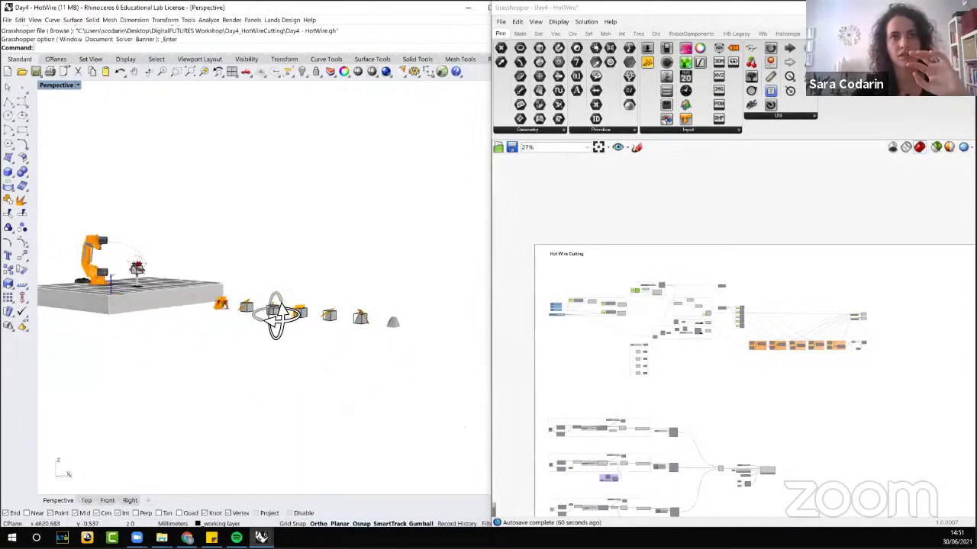
scroll(813, 370, up, 3)
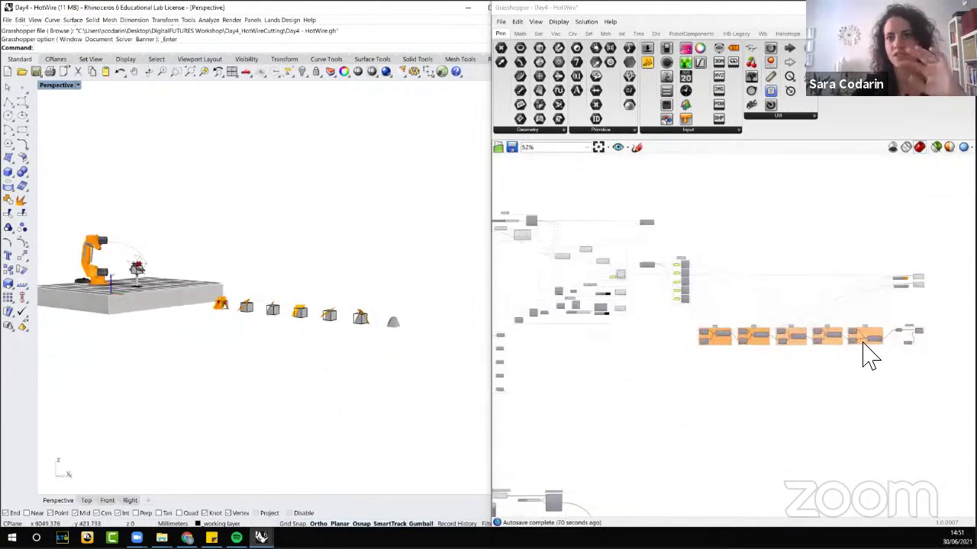
scroll(647, 333, down, 3)
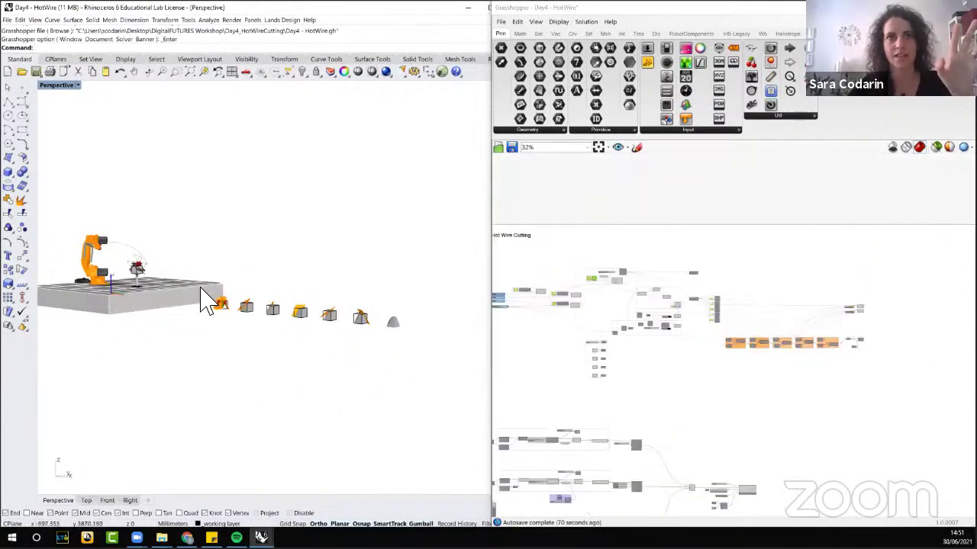
Step: Zoom in on the start of the cube row and follow the first cuts made by the individual orange planes
scroll(227, 312, up, 3)
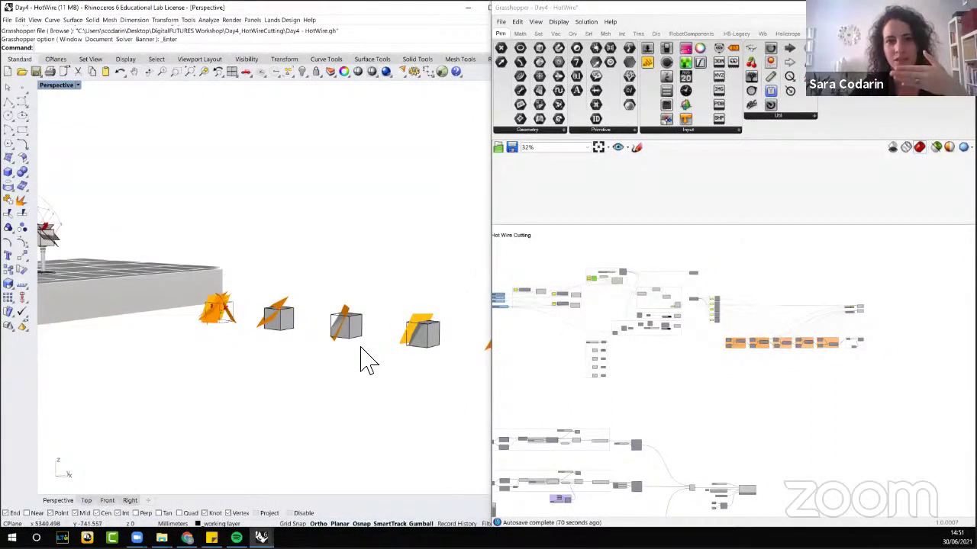
scroll(265, 298, up, 2)
scroll(280, 313, up, 2)
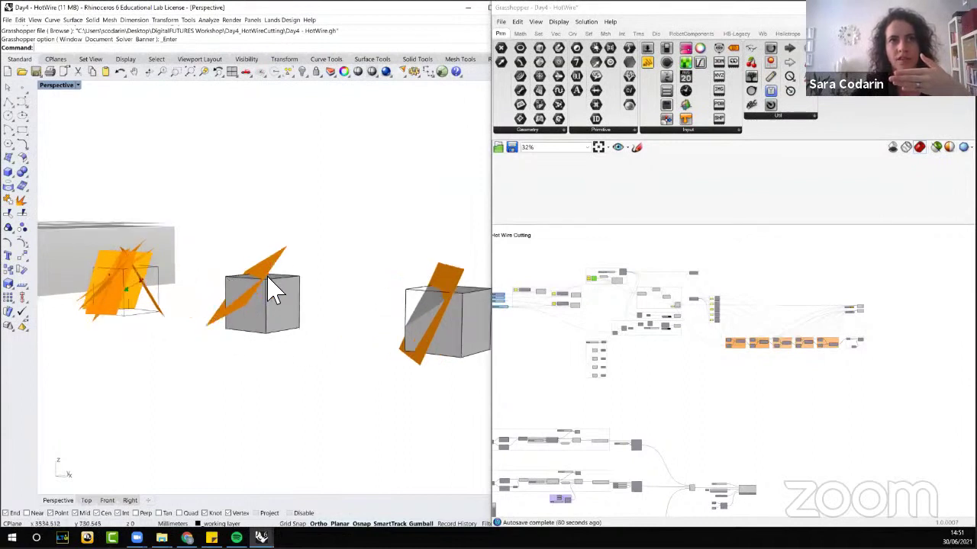
scroll(267, 279, down, 4)
scroll(442, 312, up, 6)
right_drag(282, 323, 317, 290)
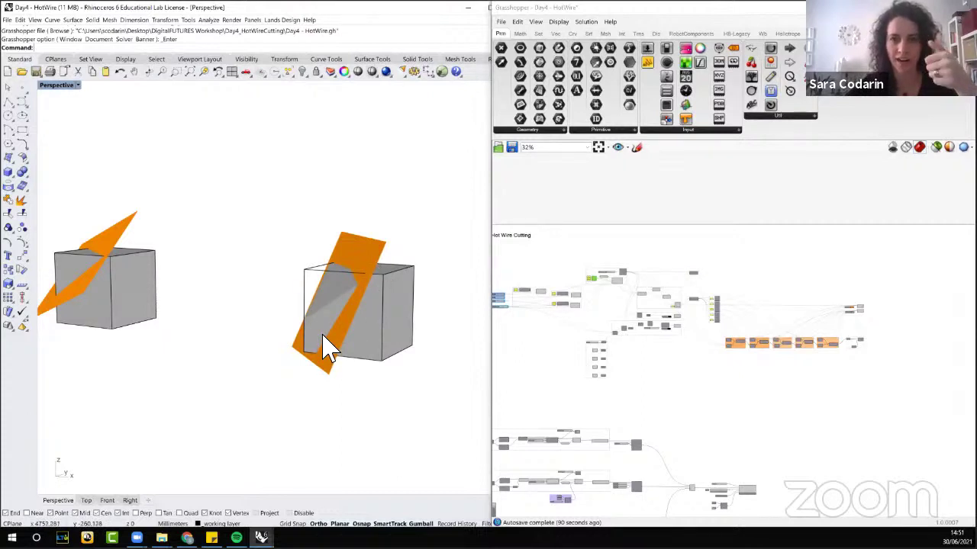
scroll(229, 316, down, 9)
scroll(379, 338, up, 8)
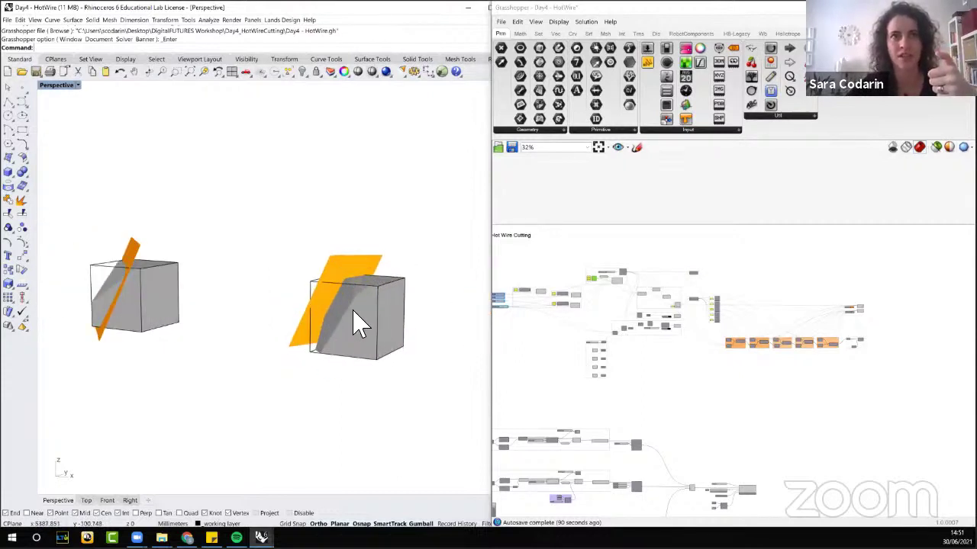
Step: Follow the remaining cubes along the row to examine the cuts by the last orange planes
right_drag(352, 312, 316, 330)
scroll(407, 319, down, 8)
scroll(401, 319, up, 9)
scroll(318, 319, down, 7)
scroll(338, 323, up, 5)
scroll(394, 338, down, 5)
scroll(440, 349, up, 6)
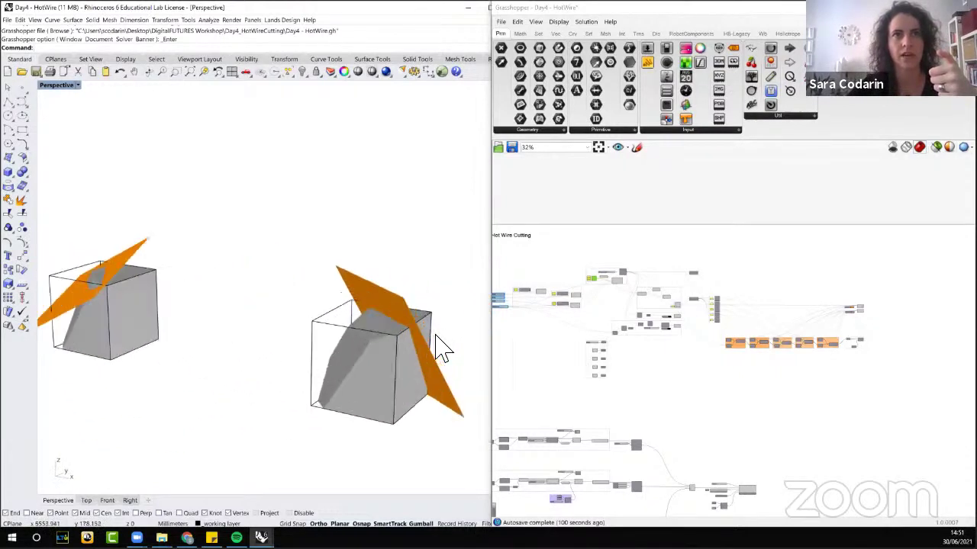
Step: Follow the row of cut cubes to its end and examine the final form beside the last cut plane
scroll(389, 326, down, 5)
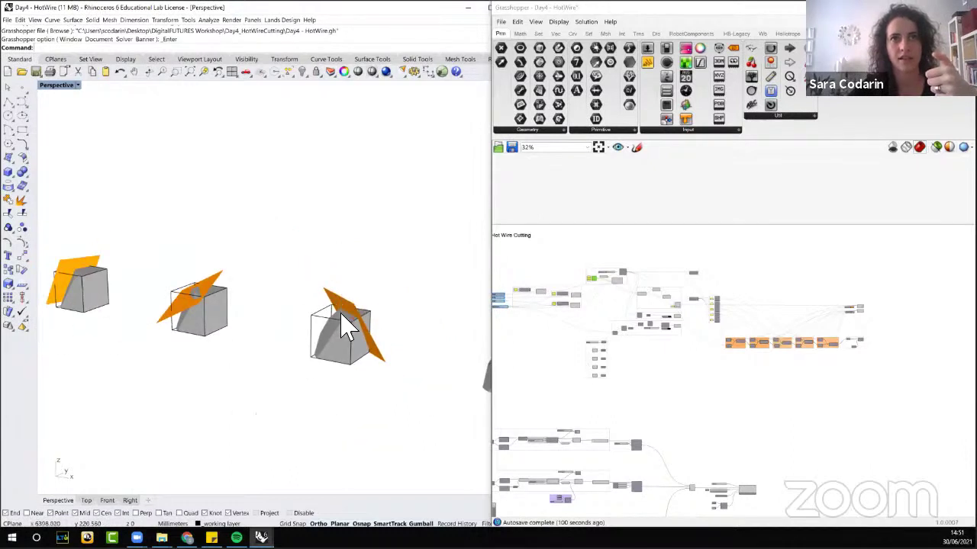
scroll(412, 335, down, 2)
scroll(348, 324, up, 3)
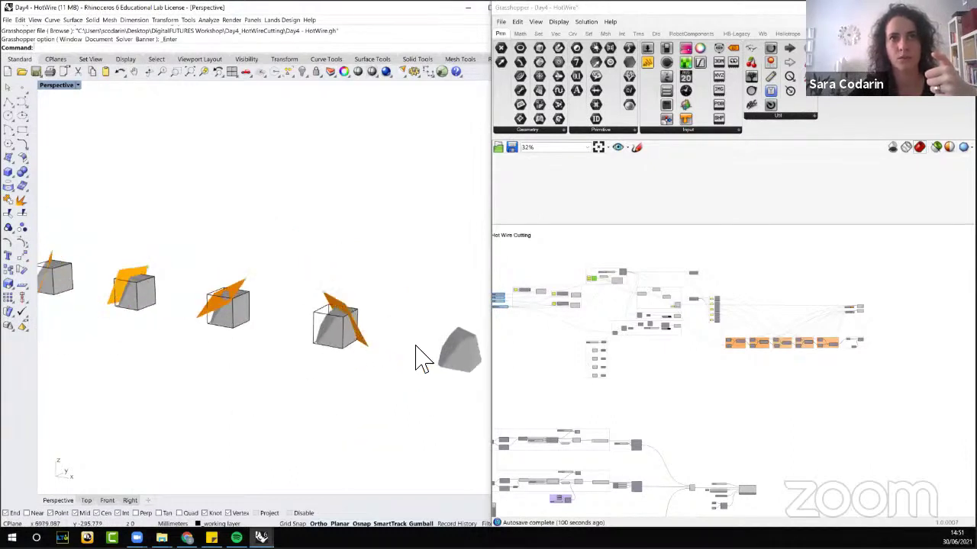
scroll(682, 371, up, 2)
scroll(589, 338, up, 10)
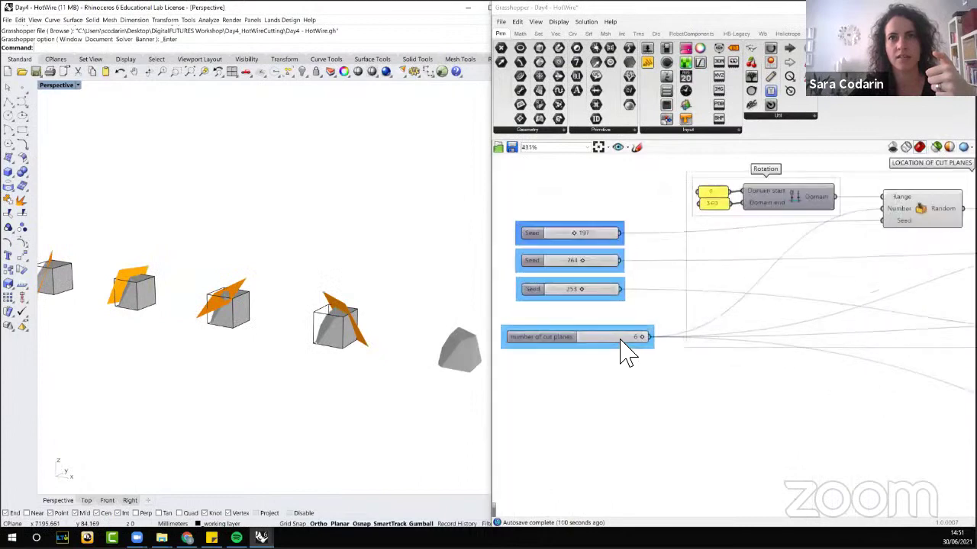
Step: Examine the number of cut planes slider and relate it to the full row of progressively cut cubes
scroll(622, 341, up, 1)
drag(669, 338, 691, 342)
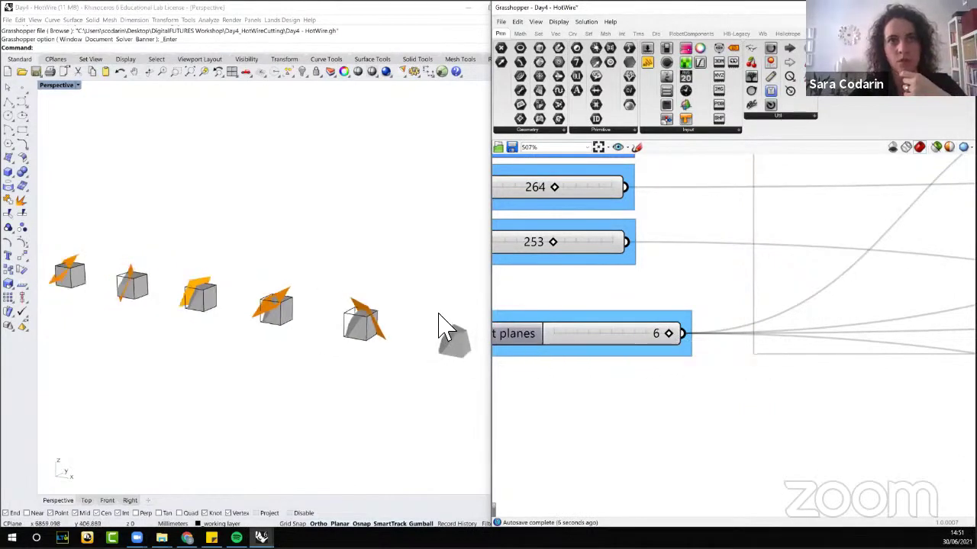
scroll(424, 344, down, 2)
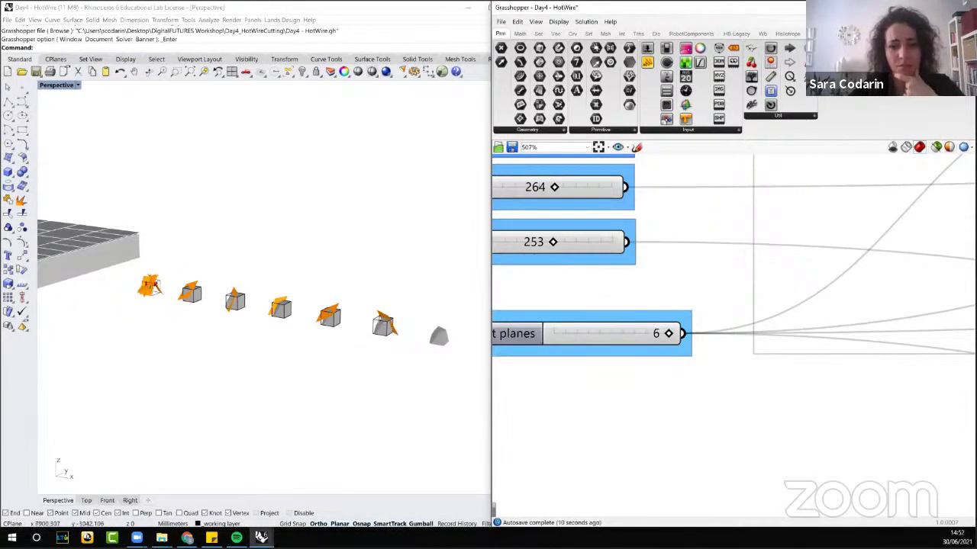
scroll(318, 334, down, 8)
scroll(145, 296, up, 8)
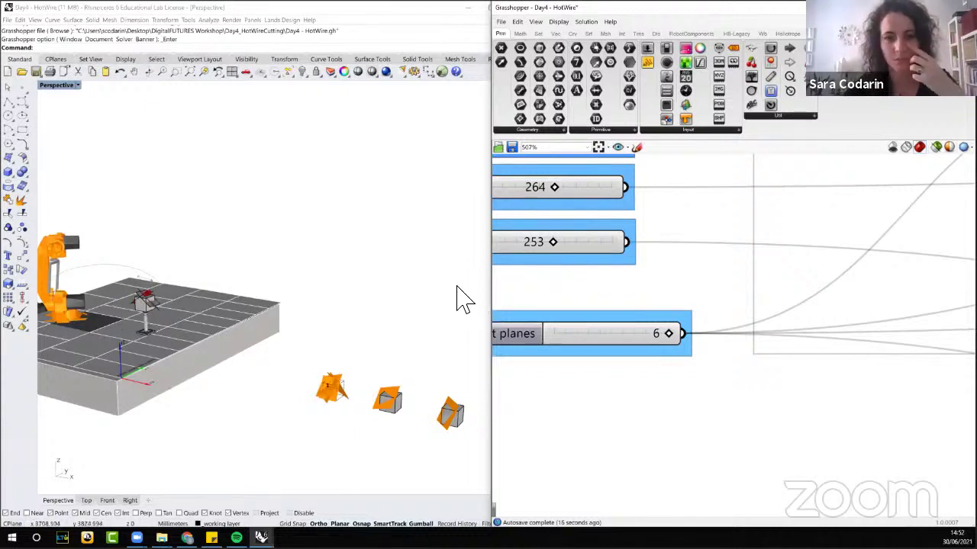
Step: Find the two Custom Preview components at the end of the hot-wire cutting definition and highlight everything they display in the model
scroll(614, 370, down, 2)
scroll(614, 370, down, 3)
right_drag(680, 394, 759, 354)
scroll(676, 349, down, 1)
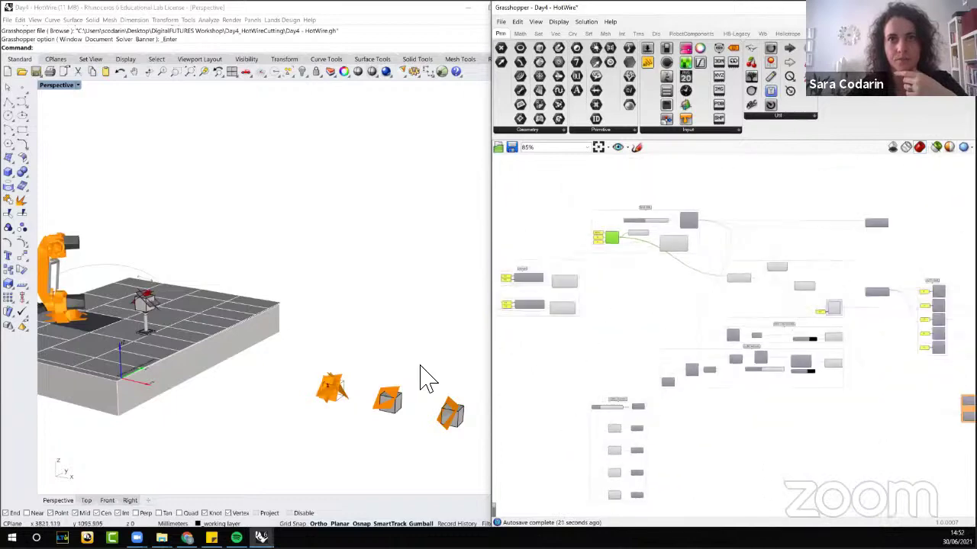
scroll(462, 403, down, 2)
scroll(462, 403, up, 1)
scroll(603, 339, down, 4)
scroll(877, 335, up, 6)
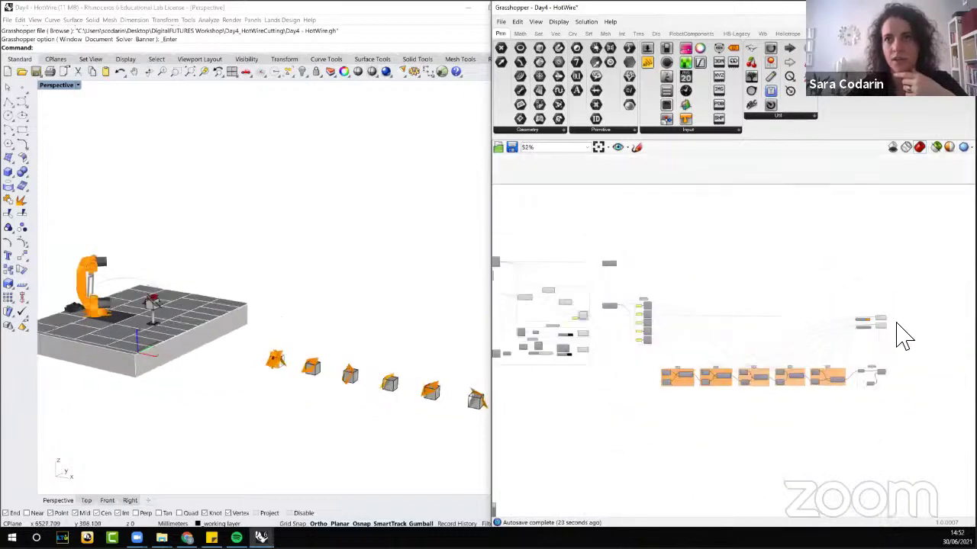
drag(869, 358, 831, 303)
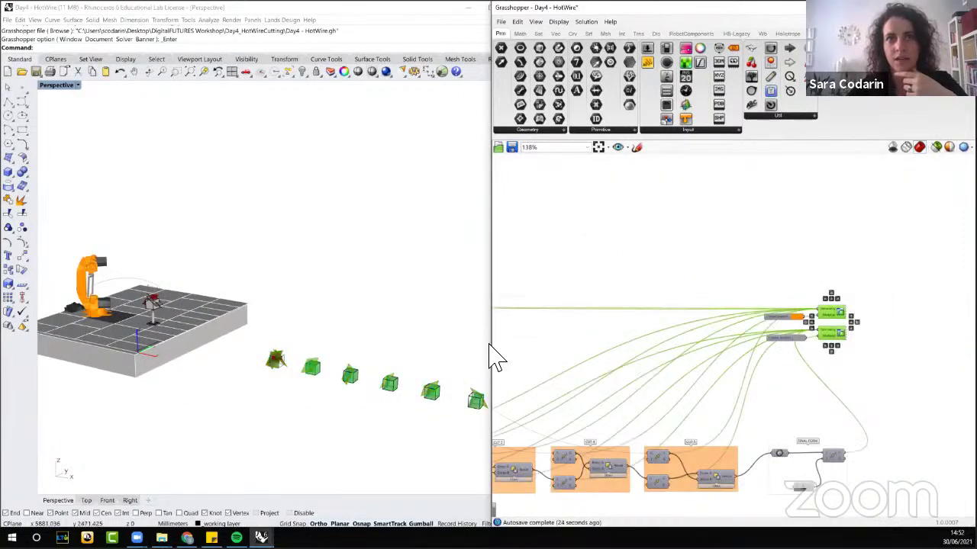
click(658, 275)
Step: Highlight the Custom Preview of the cut solids and the one of the cut planes separately, and compare them along the cube row
scroll(427, 405, up, 3)
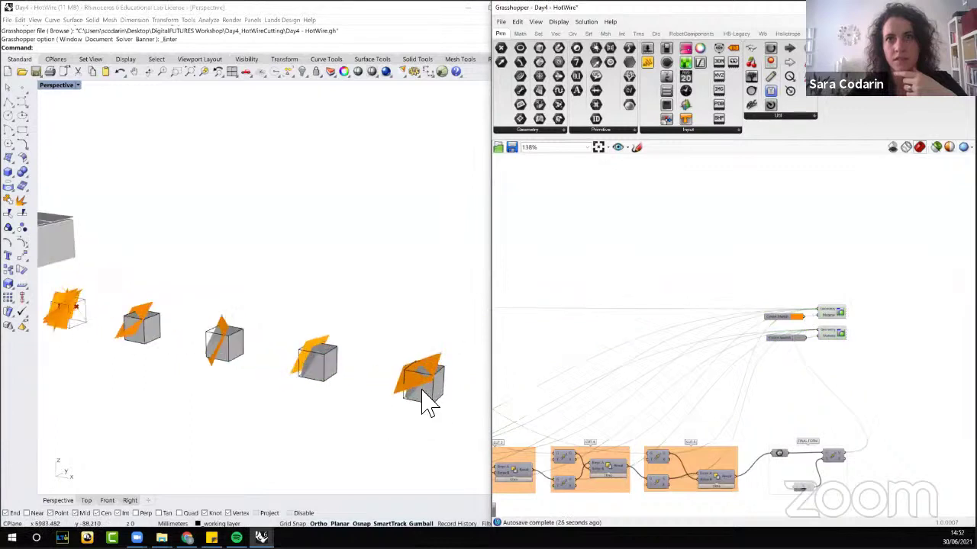
click(833, 336)
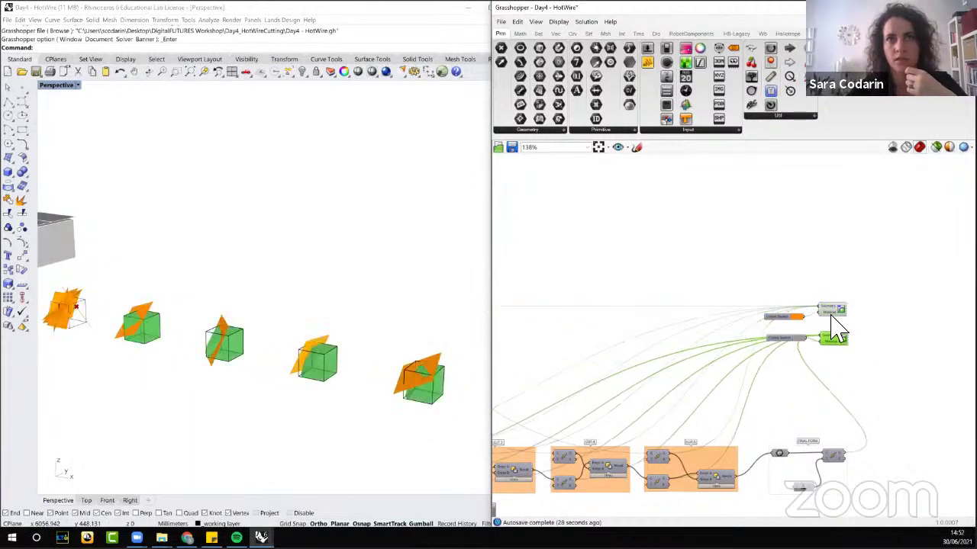
click(831, 309)
scroll(323, 312, down, 5)
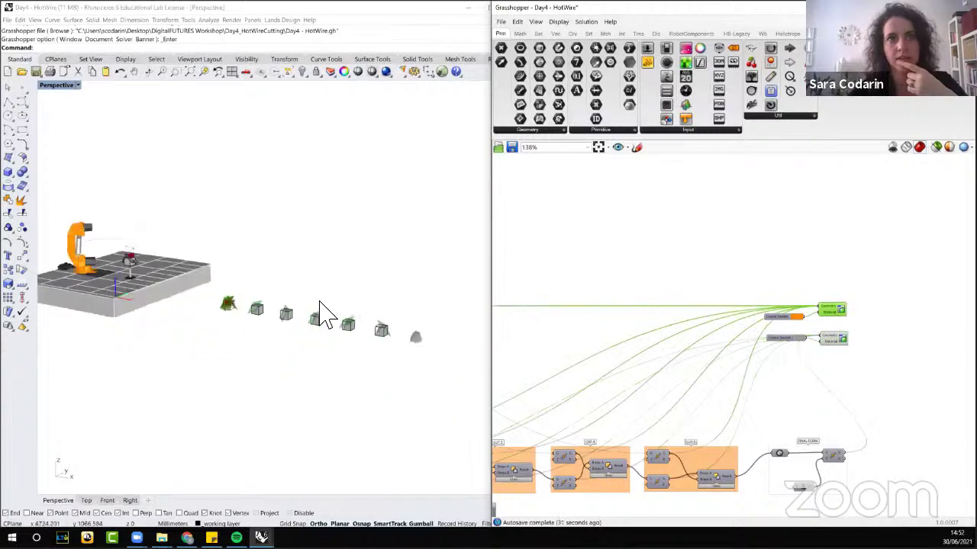
Step: Examine the last cubes and the final form with the cut planes highlighted, and return to the seed sliders in the definition
scroll(453, 344, up, 2)
scroll(379, 346, up, 5)
scroll(379, 346, down, 3)
scroll(389, 343, up, 1)
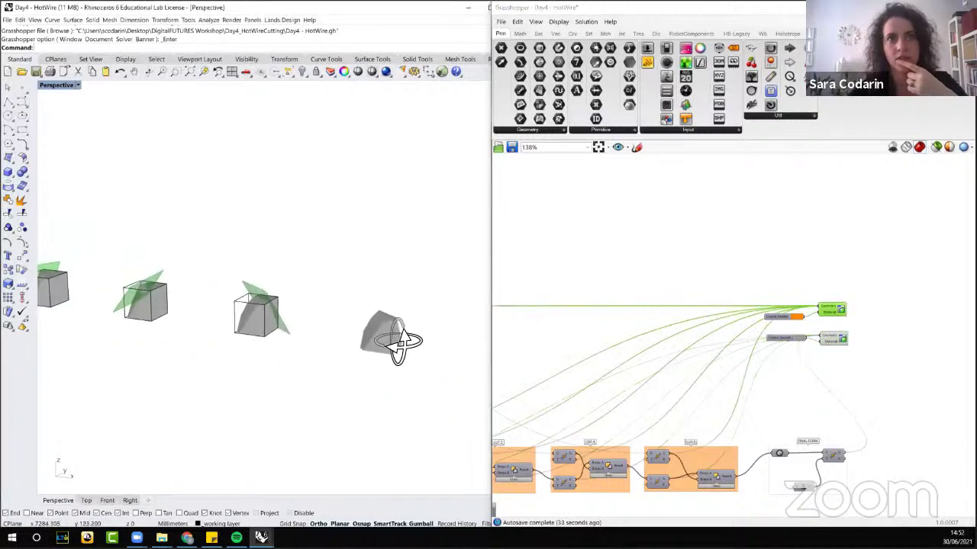
scroll(748, 354, down, 5)
scroll(576, 324, up, 10)
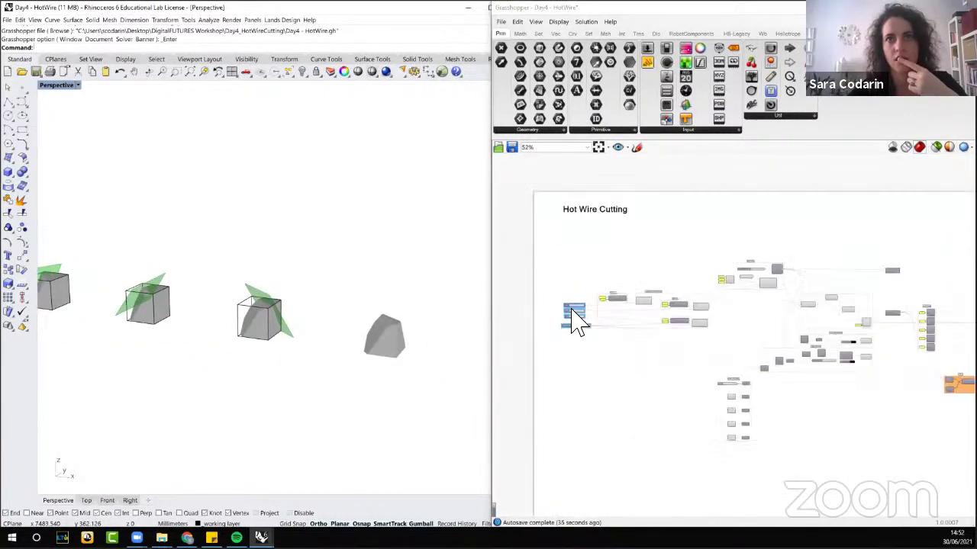
Step: Set the first seed to 316 and the second seed to 267, and inspect the regenerated final form
drag(584, 299, 588, 333)
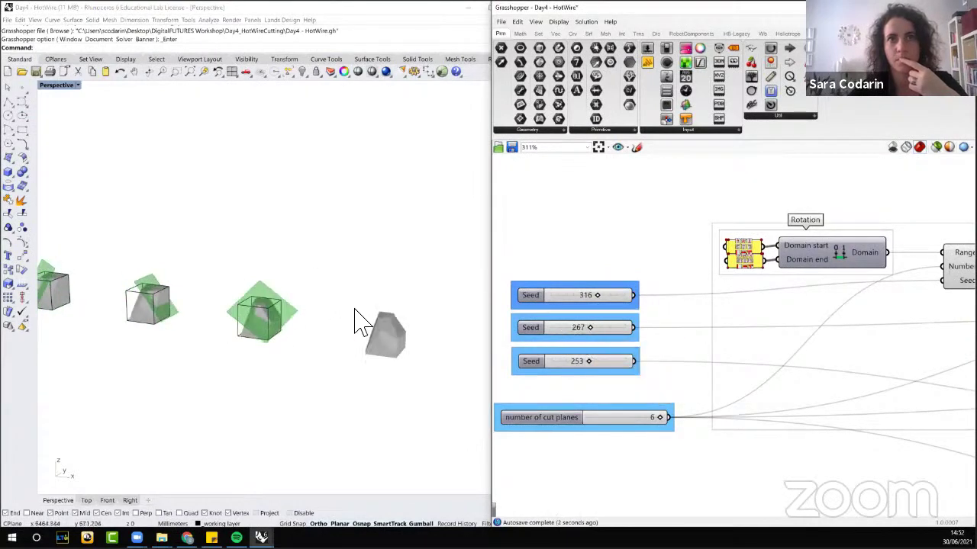
mouse_move(355, 323)
right_down()
mouse_move(375, 327)
mouse_move(348, 340)
right_up()
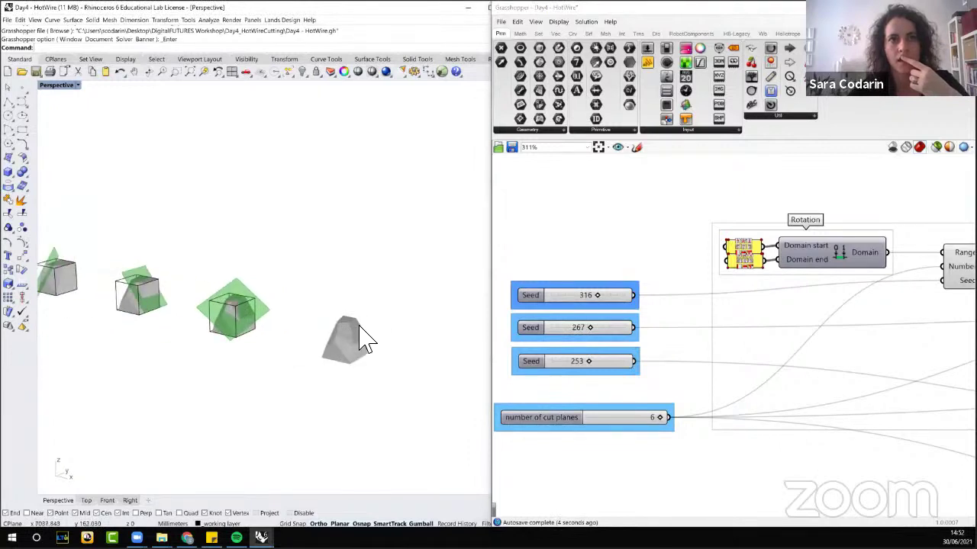
scroll(362, 344, up, 4)
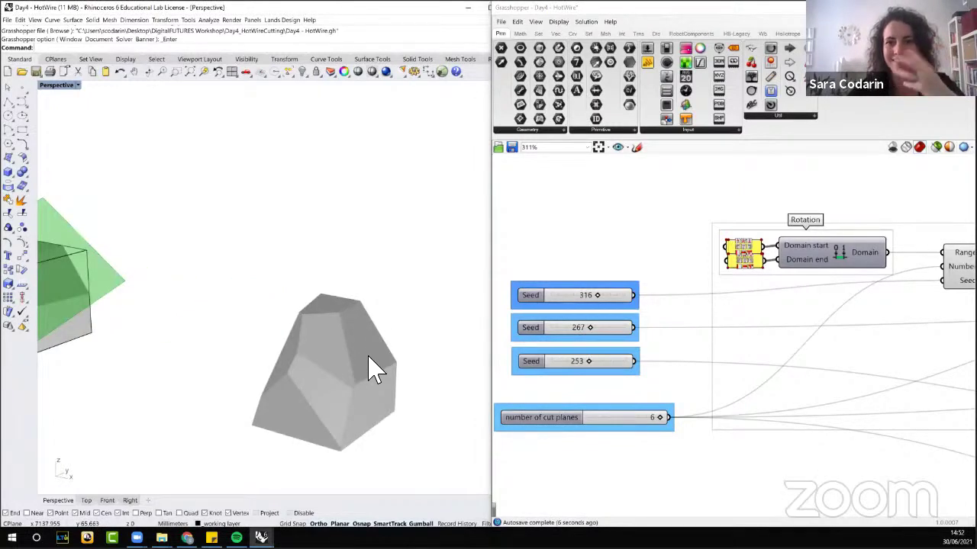
scroll(381, 357, down, 6)
scroll(382, 355, up, 2)
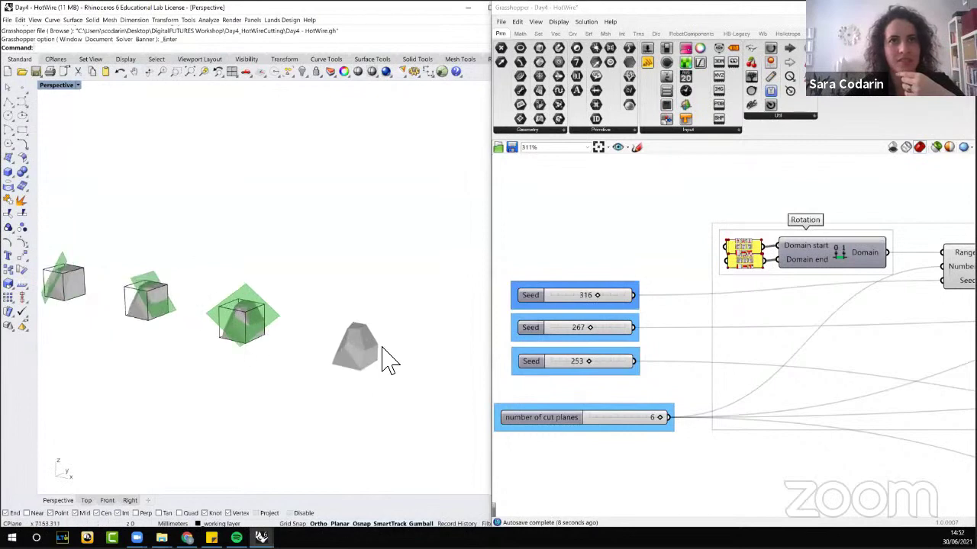
Step: Inspect the robot cell beside the cube row and the foam cube mounted on the stand
scroll(383, 357, down, 3)
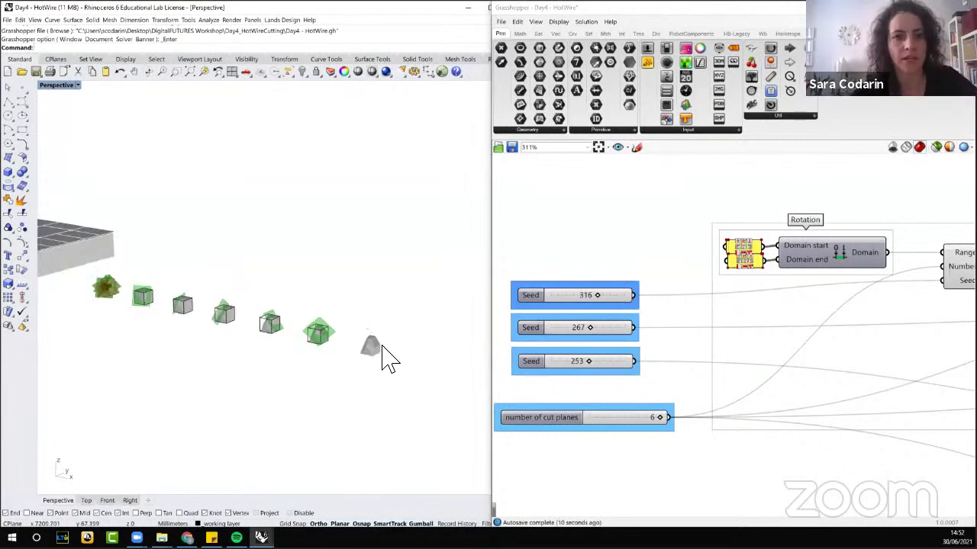
scroll(382, 371, down, 3)
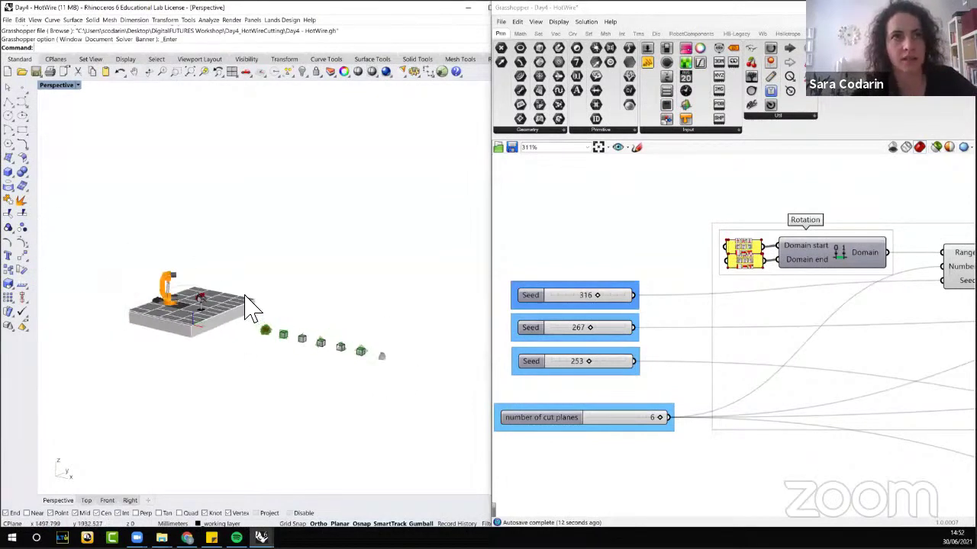
scroll(207, 297, up, 2)
scroll(431, 394, down, 2)
scroll(282, 343, up, 6)
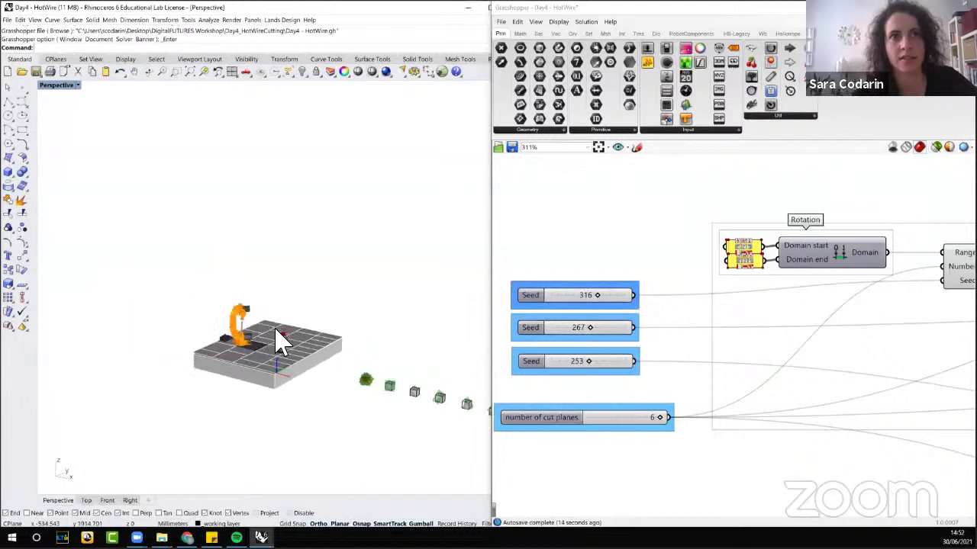
scroll(290, 354, up, 2)
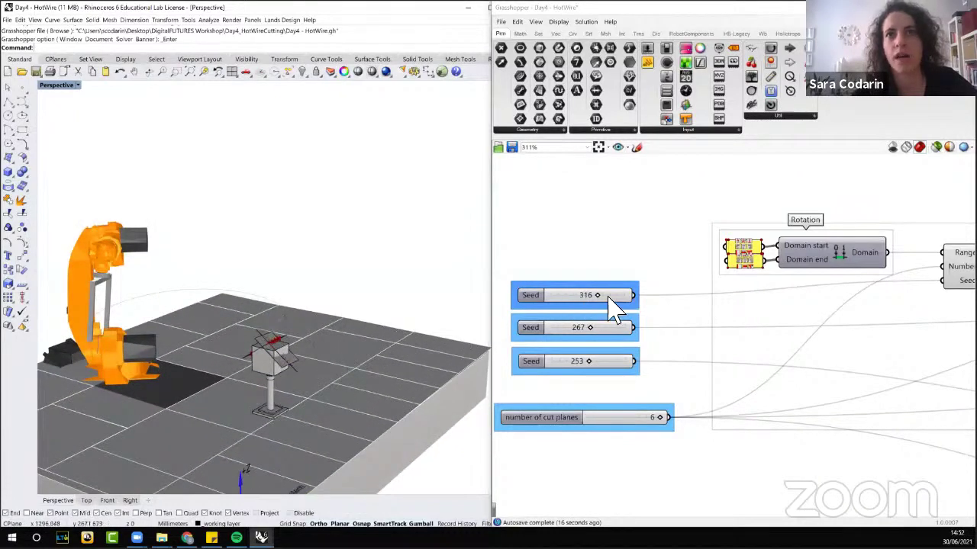
Step: Move the uppermost of the three toolpath branches, including its end component, slightly upward on the canvas
scroll(664, 280, down, 10)
scroll(732, 399, up, 4)
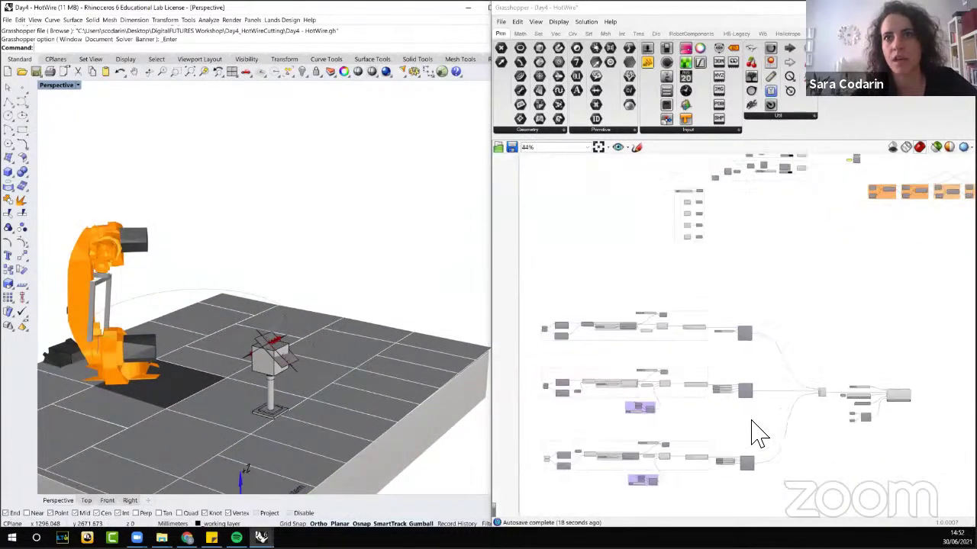
drag(752, 351, 504, 304)
drag(573, 338, 567, 311)
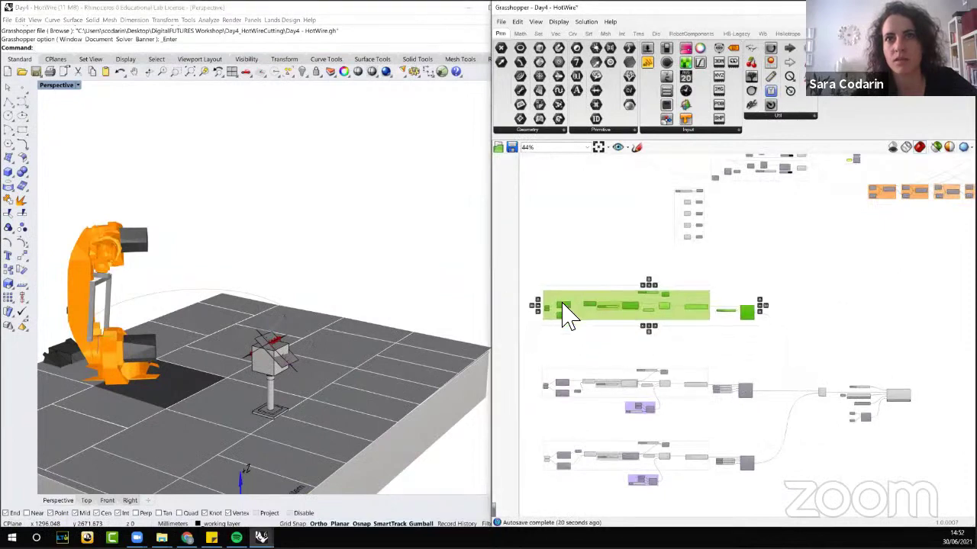
scroll(551, 305, up, 7)
click(546, 270)
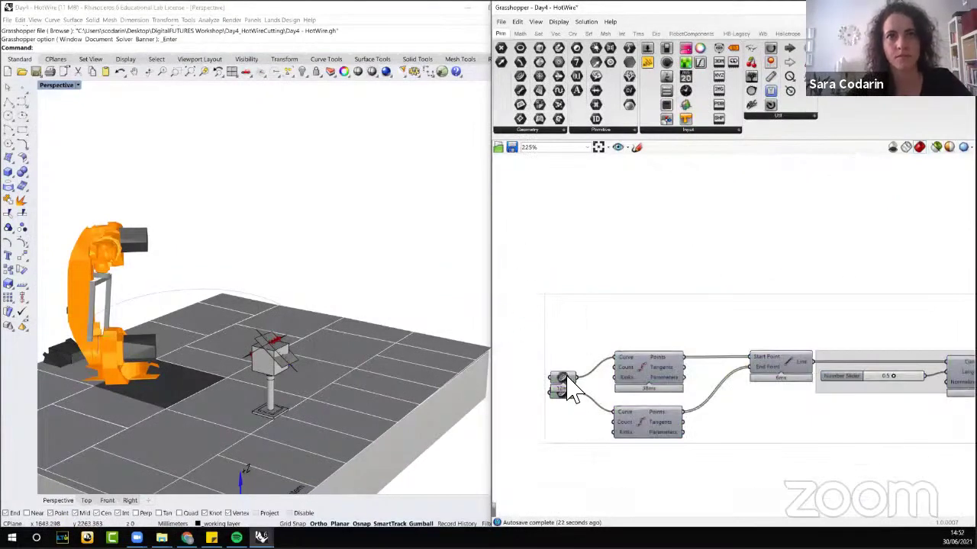
Step: Separate the two overlapping Curve parameters at the branch's start, and highlight both to inspect their edges on the foam cube
drag(568, 383, 565, 365)
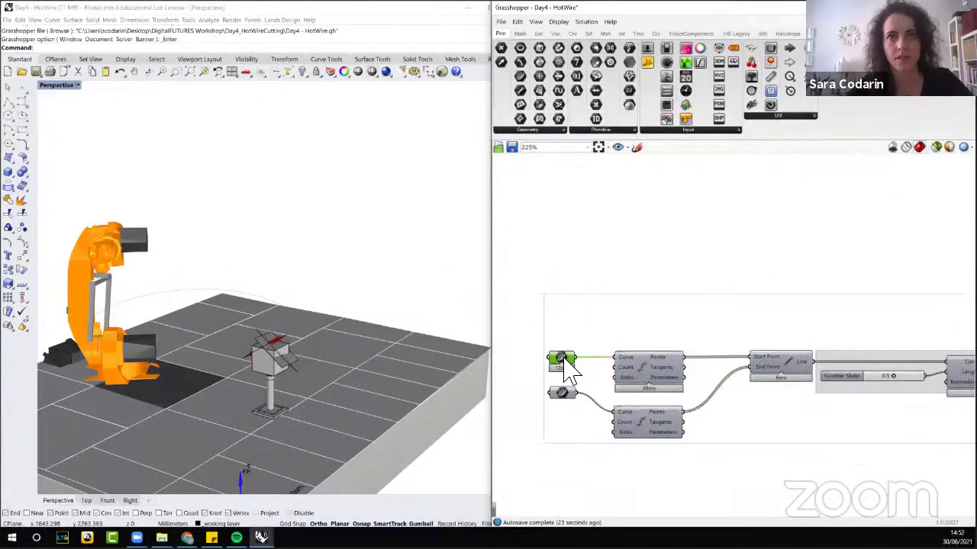
click(565, 393)
drag(510, 326, 571, 395)
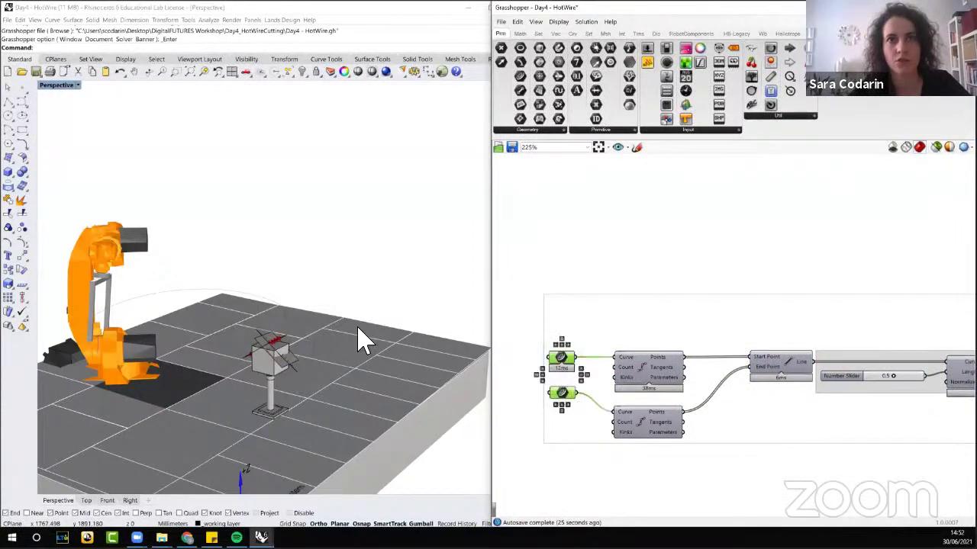
scroll(287, 359, up, 10)
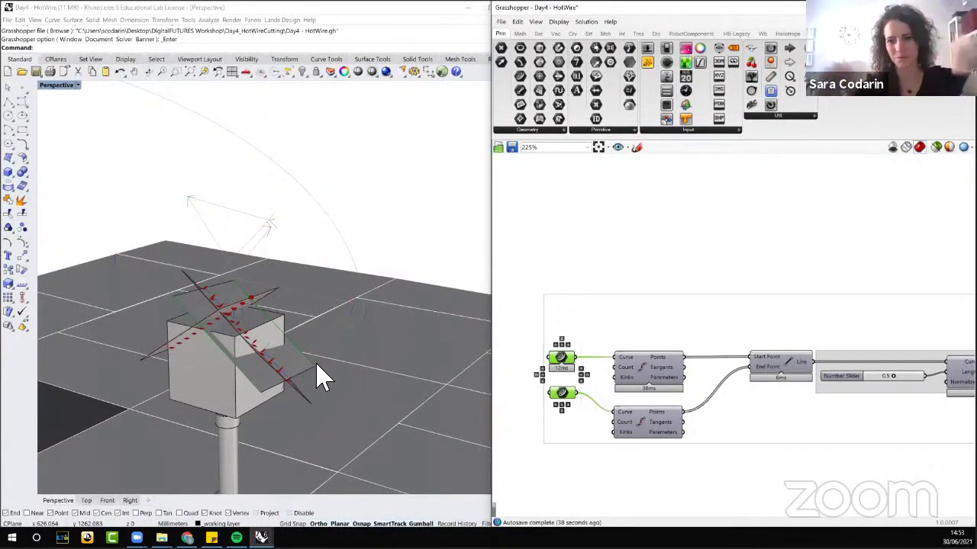
Step: Highlight both Divide Curve components and the Line component in turn to examine the division points and connecting lines on the cut plane
click(627, 379)
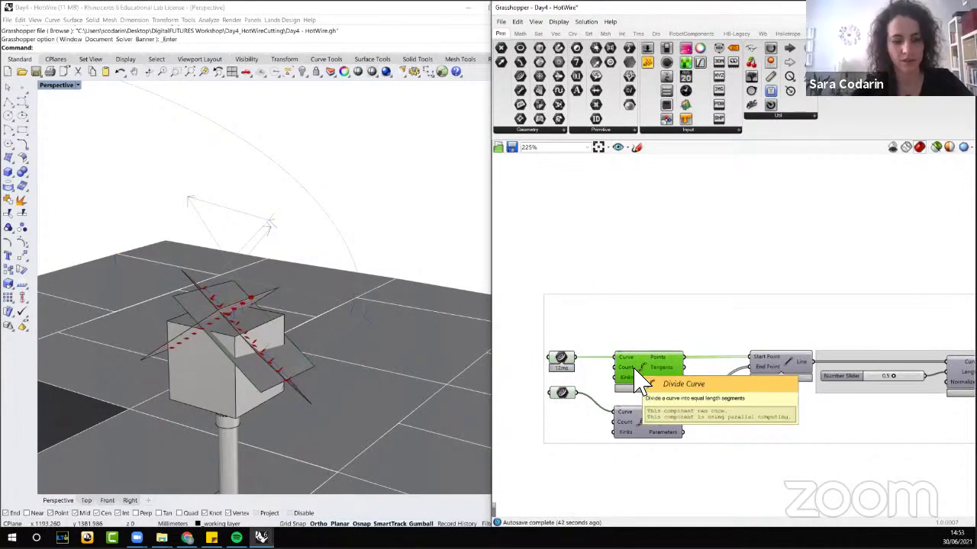
click(652, 431)
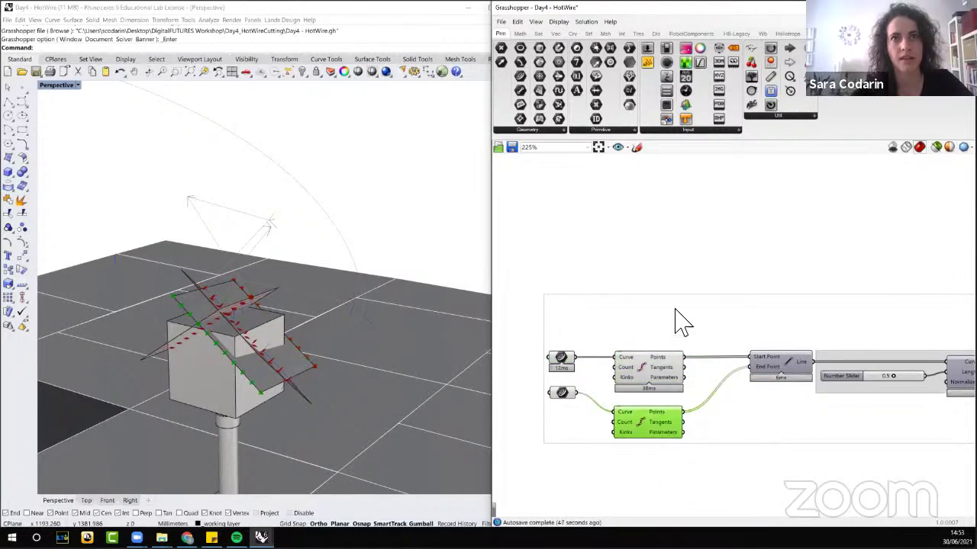
right_drag(695, 283, 692, 280)
click(771, 363)
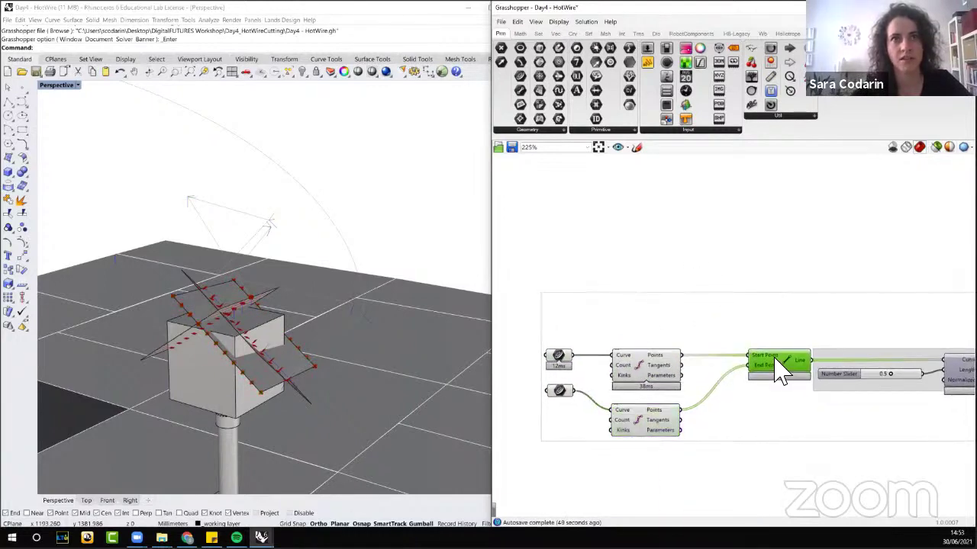
click(412, 235)
click(641, 241)
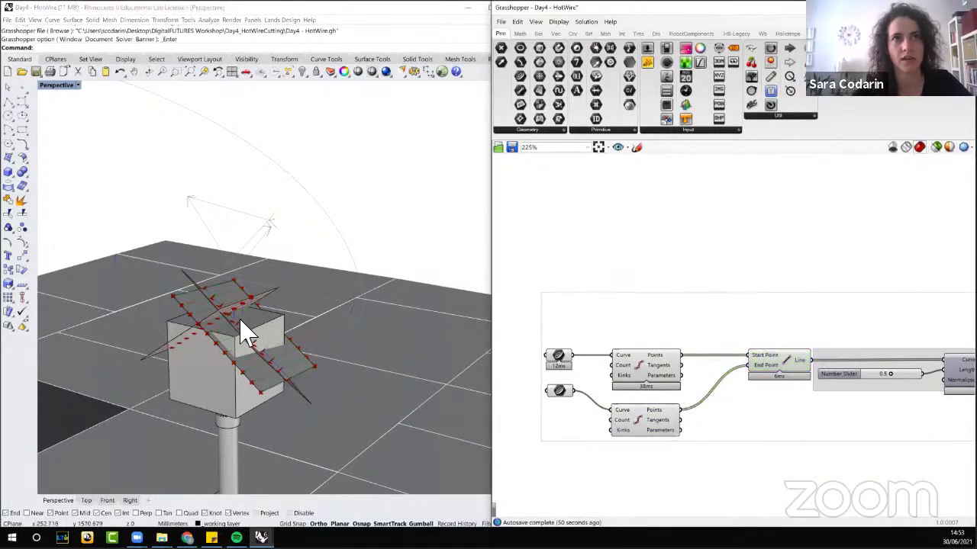
Step: Move the 0.5 number slider below the line wire and highlight the Evaluate Length component to show its midpoints
right_drag(755, 275, 573, 281)
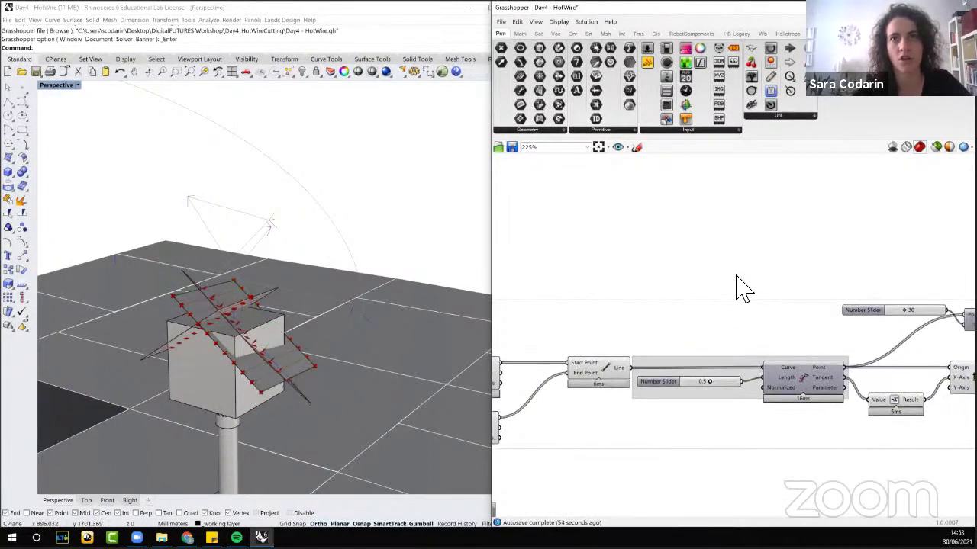
right_drag(744, 258, 676, 262)
drag(615, 384, 612, 416)
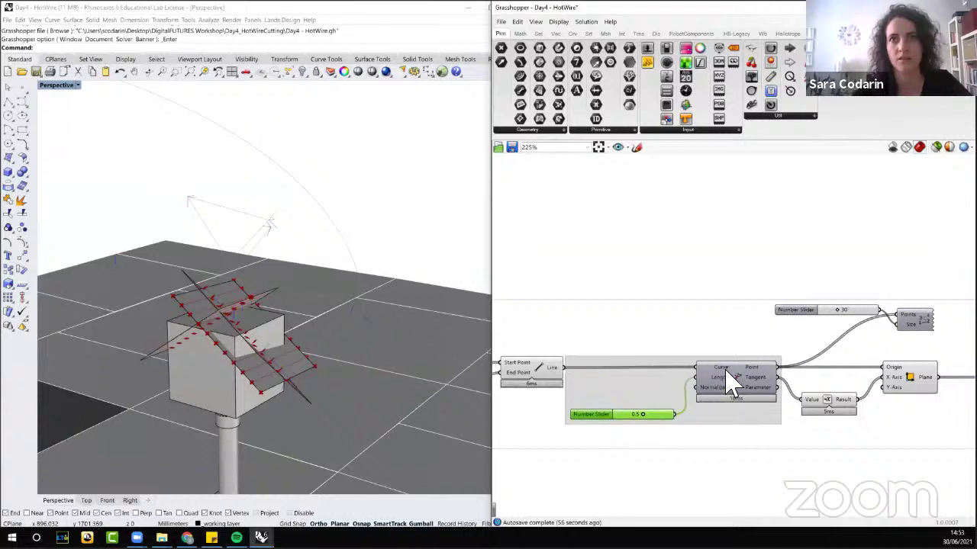
click(732, 381)
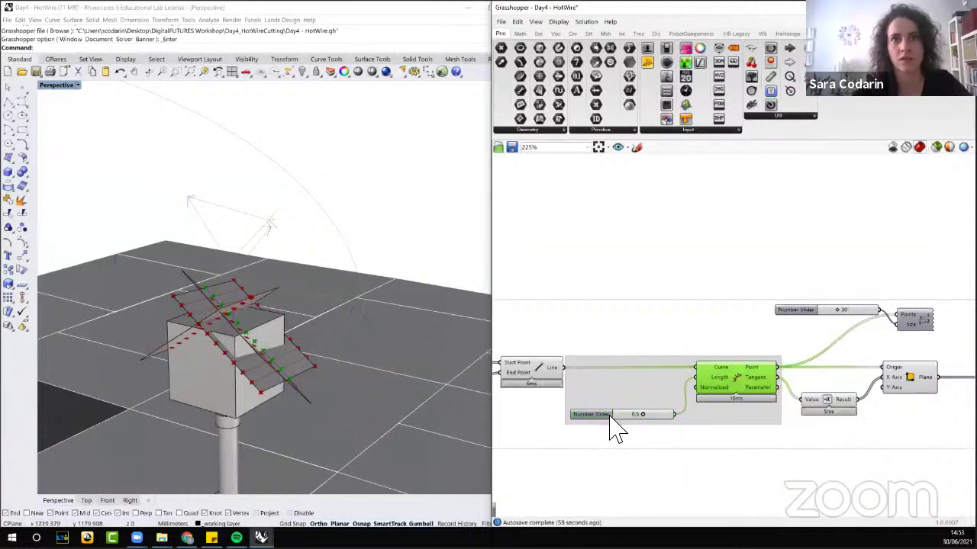
Step: Highlight the 0.5 slider and Evaluate Length component, and reposition the Negative and Construct Plane components to expose how they are wired
drag(592, 415, 590, 413)
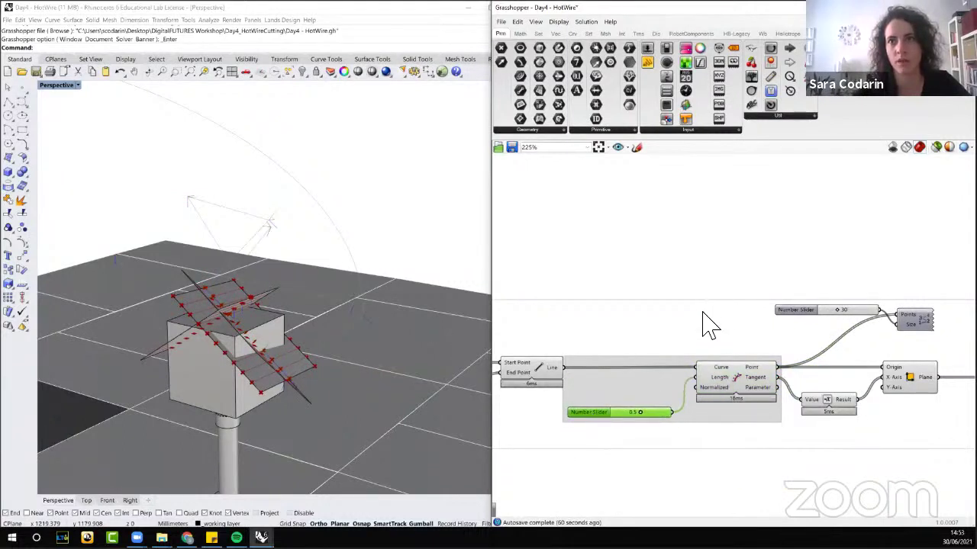
click(730, 381)
right_drag(725, 262, 542, 267)
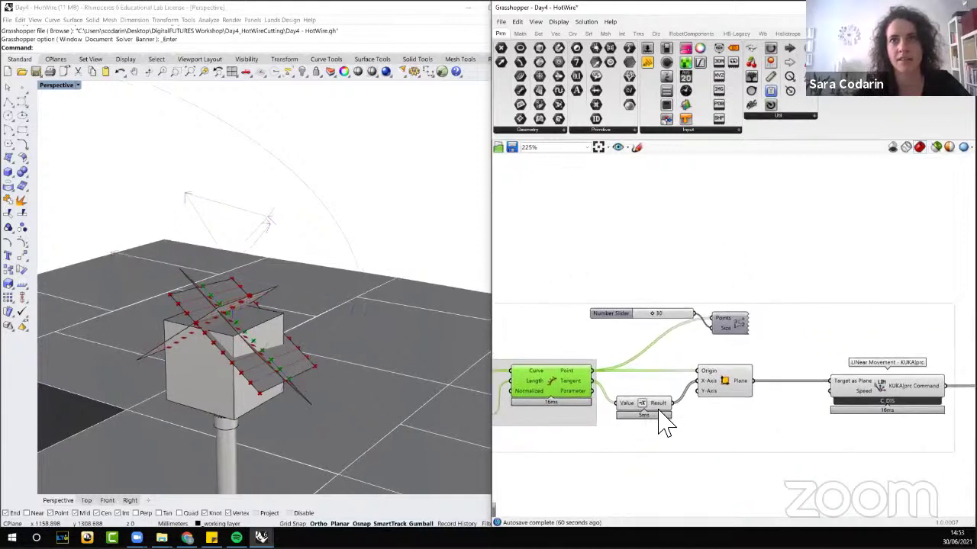
drag(659, 412, 662, 429)
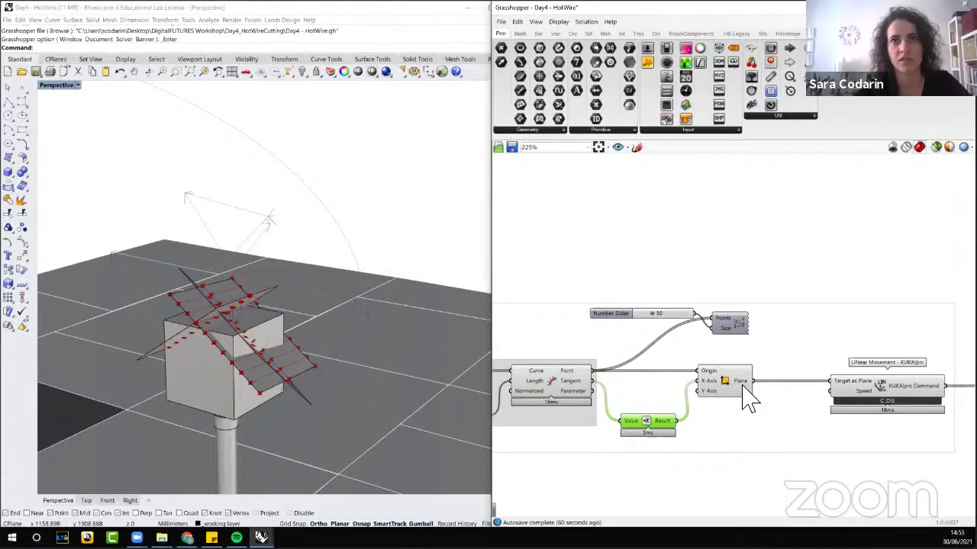
mouse_move(742, 385)
mouse_down()
mouse_move(766, 391)
mouse_move(751, 383)
mouse_up()
scroll(293, 358, up, 1)
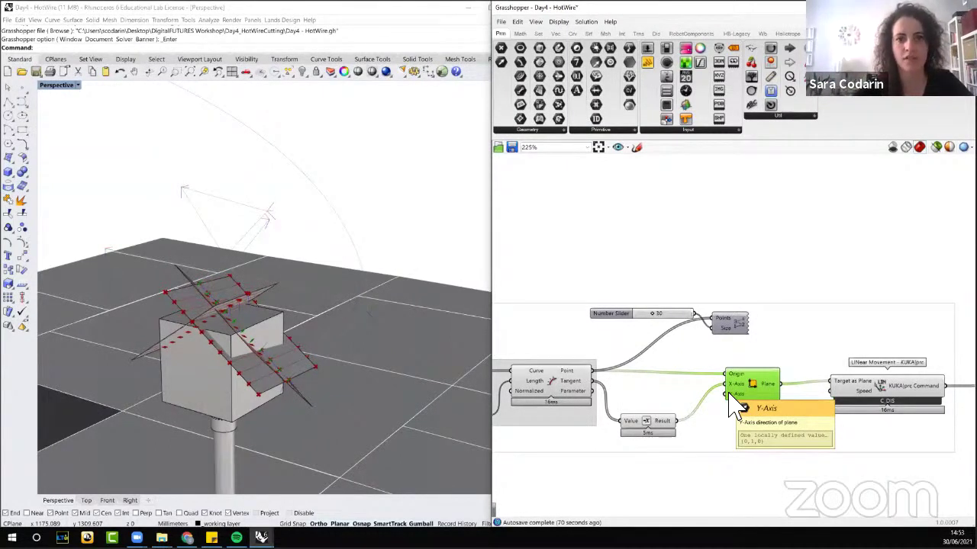
Step: Turn on the preview of the component fed by the evaluated points and set its Size slider to 1
drag(587, 282, 802, 371)
click(652, 332)
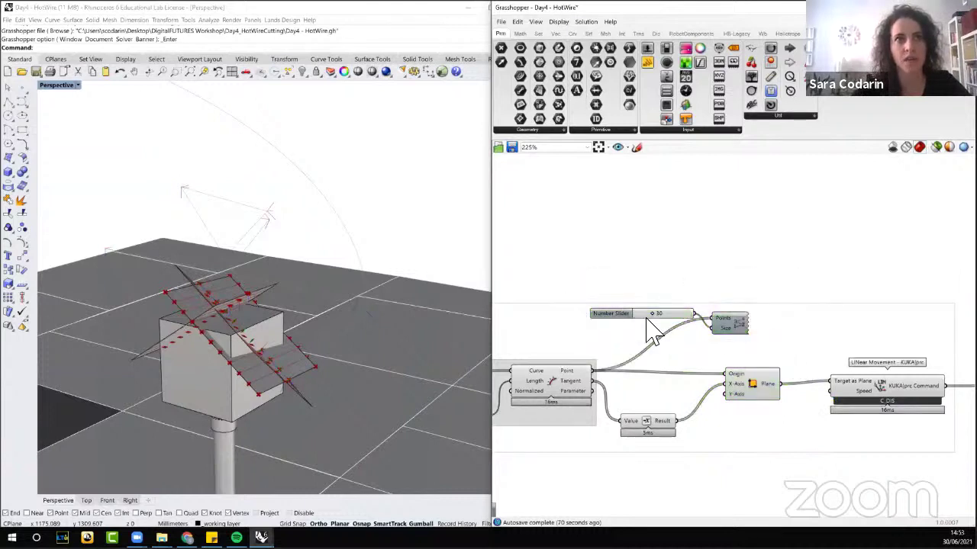
click(725, 325)
key(ctrl+q)
click(707, 279)
mouse_move(654, 317)
mouse_down()
mouse_move(642, 318)
mouse_move(651, 318)
mouse_up()
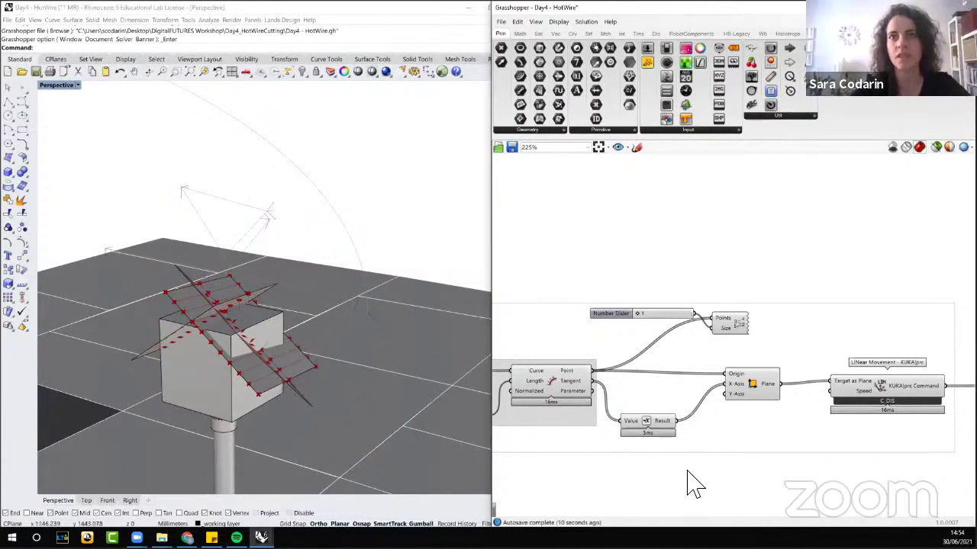
Step: Highlight the Construct Plane, LINear Movement and Cartesian Offset components in turn, and examine the slider that feeds the Cartesian offset
drag(752, 382, 760, 381)
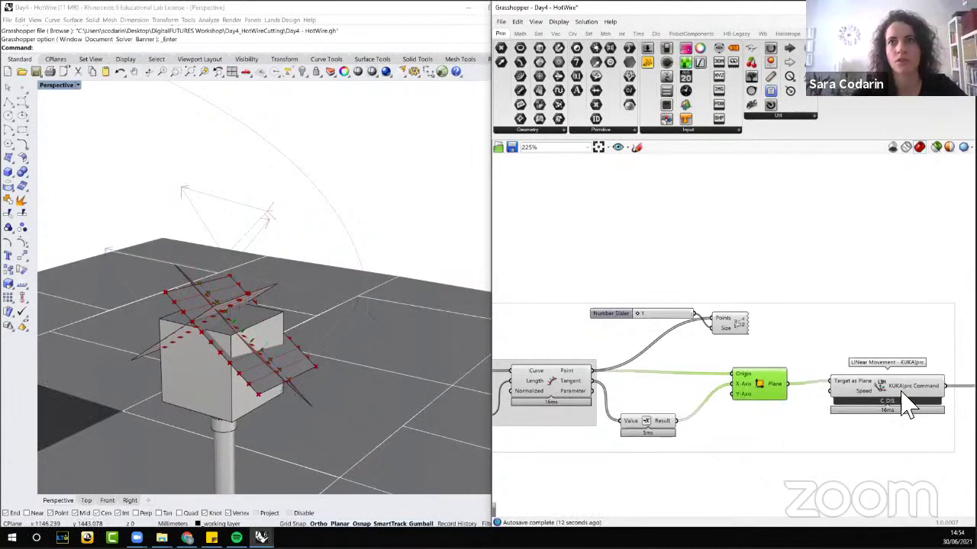
drag(902, 391, 889, 387)
right_drag(849, 286, 711, 285)
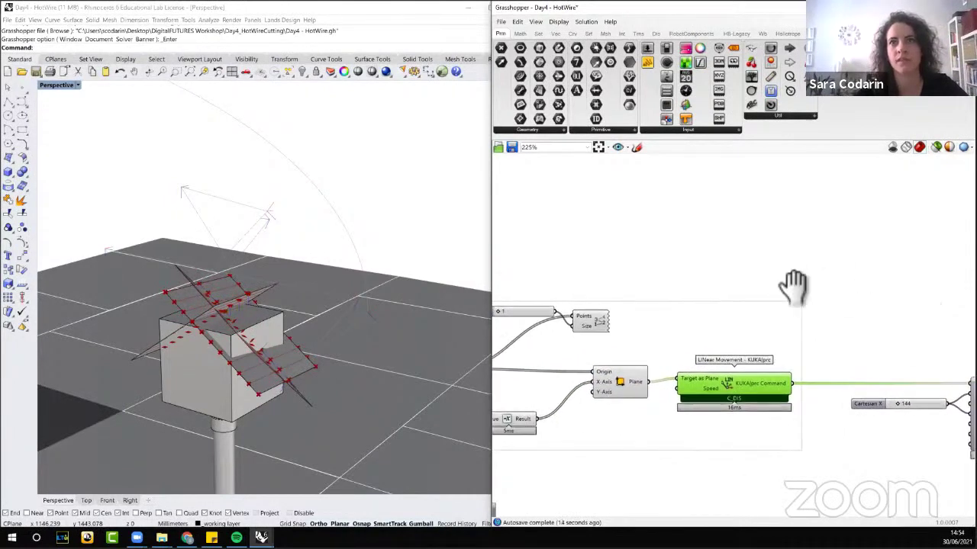
right_drag(793, 288, 637, 267)
drag(822, 395, 820, 385)
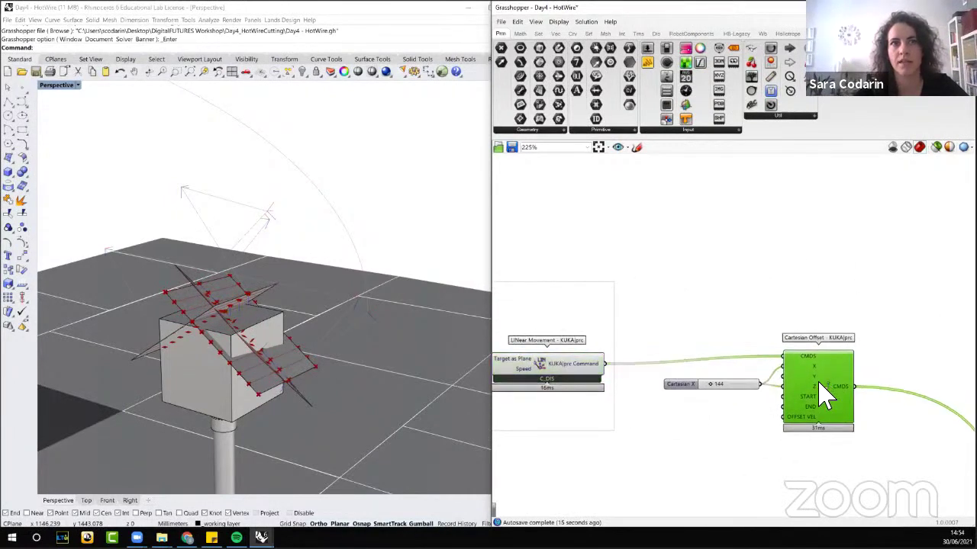
scroll(801, 382, down, 2)
scroll(771, 374, up, 5)
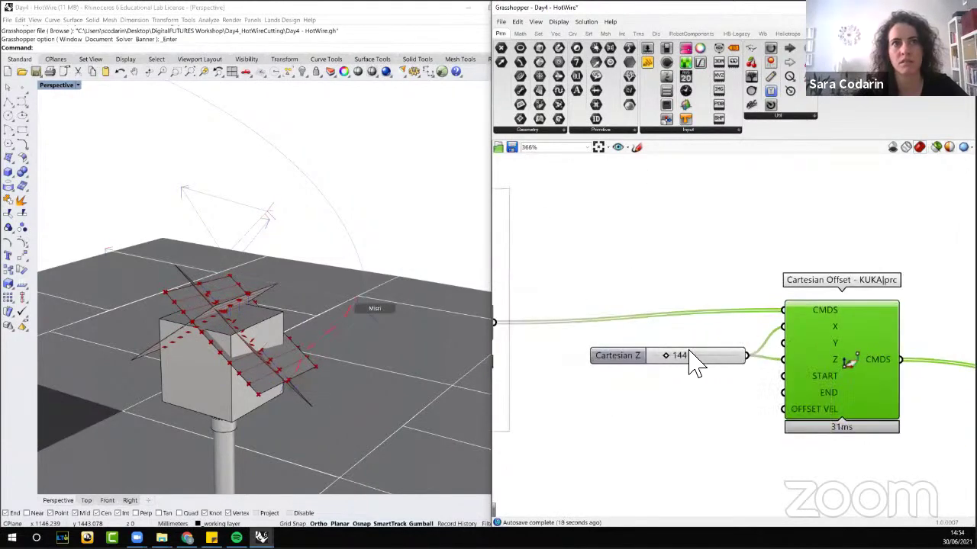
scroll(618, 313, down, 6)
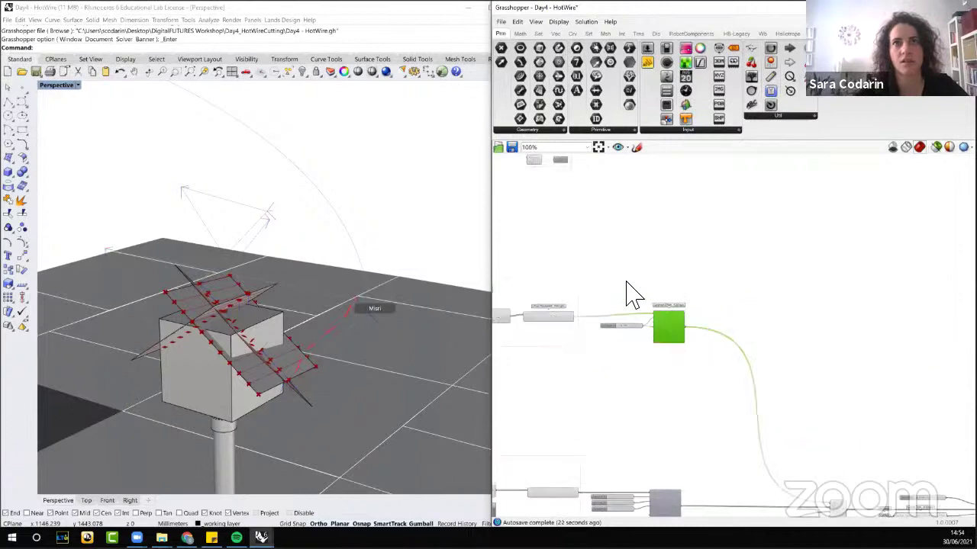
Step: Follow the offset commands to the Merge component that joins the three branches, and highlight the middle toolpath branch
scroll(650, 314, up, 3)
drag(647, 319, 595, 269)
right_drag(731, 318, 676, 253)
scroll(765, 407, up, 2)
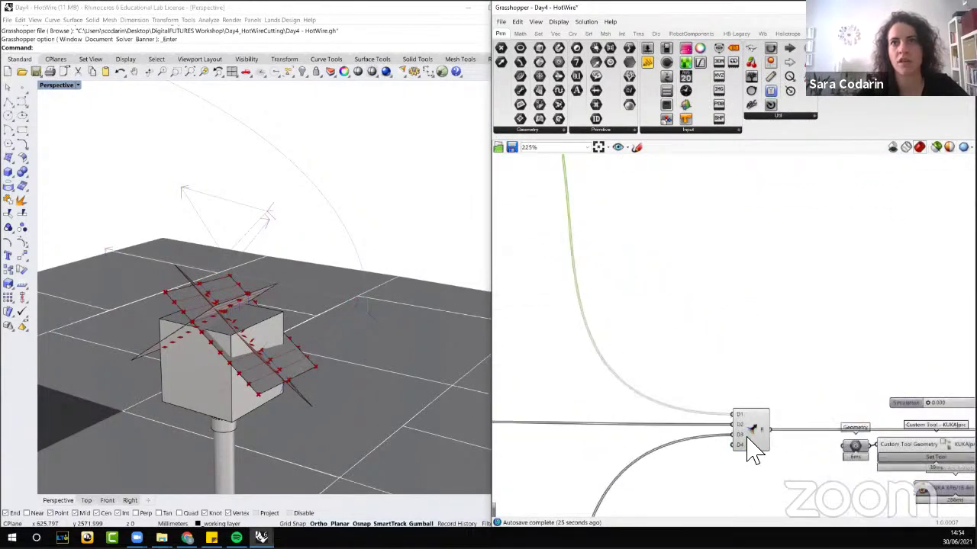
click(749, 437)
scroll(755, 446, down, 5)
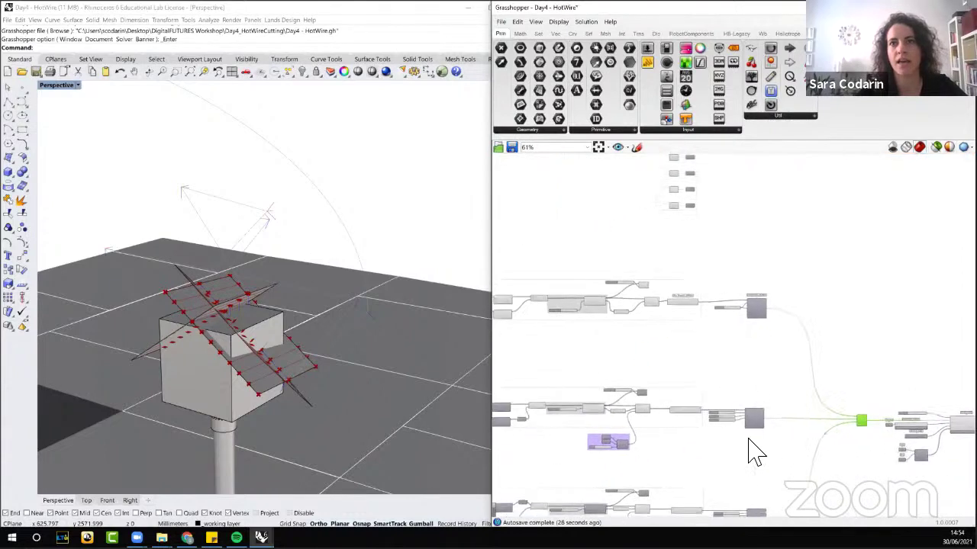
scroll(767, 462, down, 3)
drag(870, 449, 587, 412)
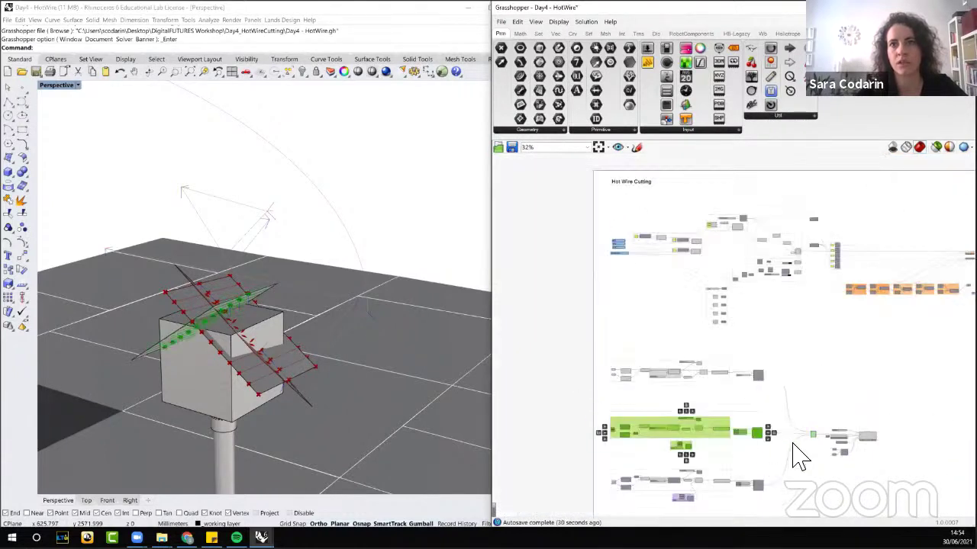
Step: Highlight the KUKA|prc CORE component to inspect the robot toolpath it receives from the merged commands
scroll(794, 456, up, 9)
right_drag(842, 349, 686, 336)
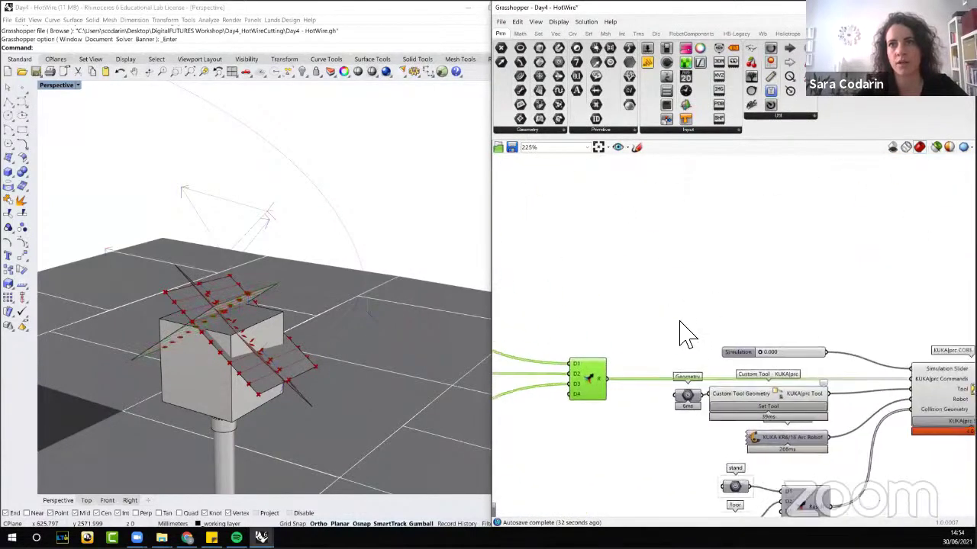
right_drag(850, 303, 768, 297)
click(856, 371)
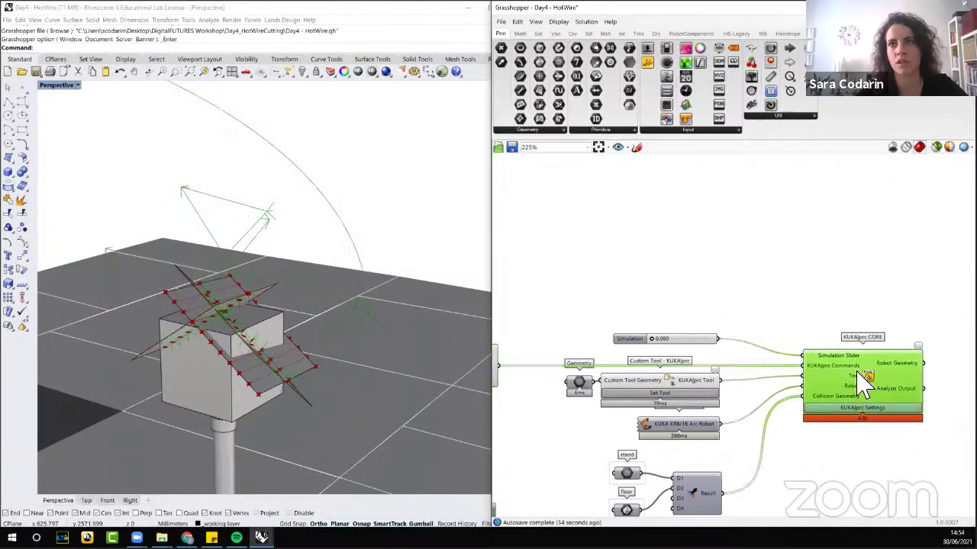
Step: Insert relays on the wires feeding the Merge component's D2 and D3 inputs, and disable them to isolate the first branch
scroll(863, 382, down, 3)
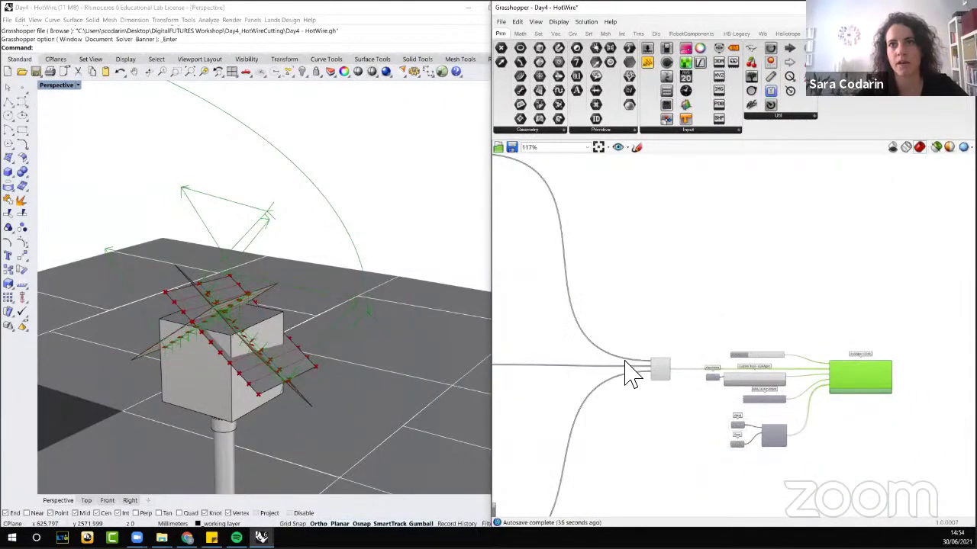
scroll(630, 372, up, 4)
click(628, 391)
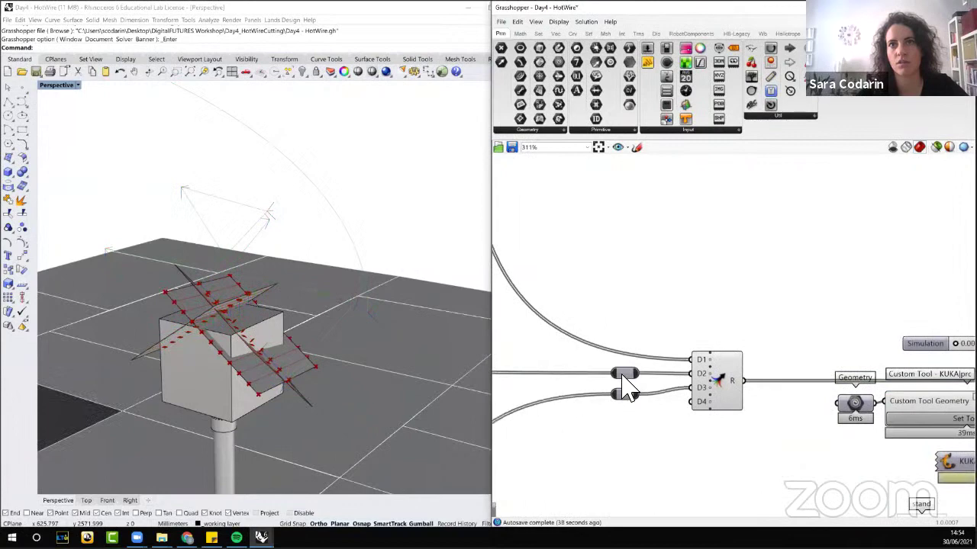
click(624, 374)
middle_click(624, 374)
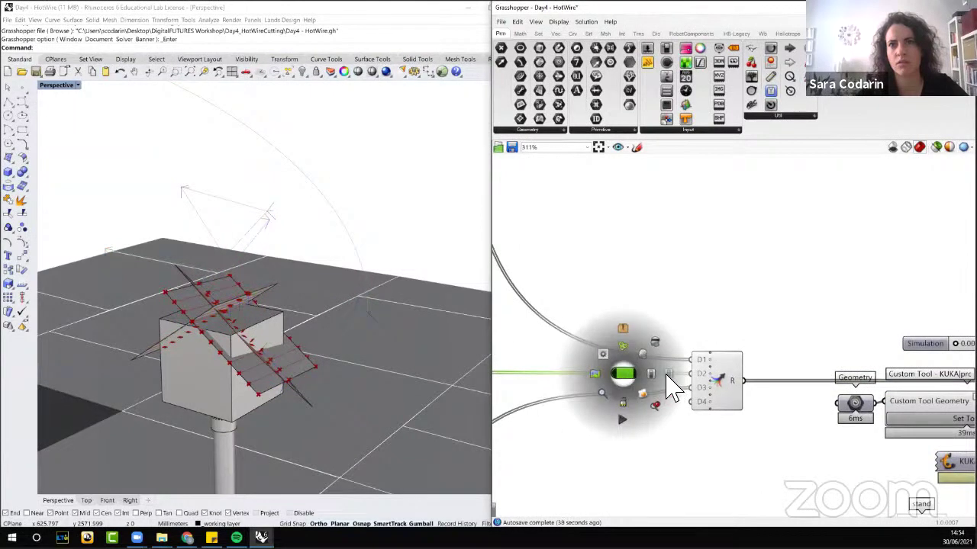
click(667, 374)
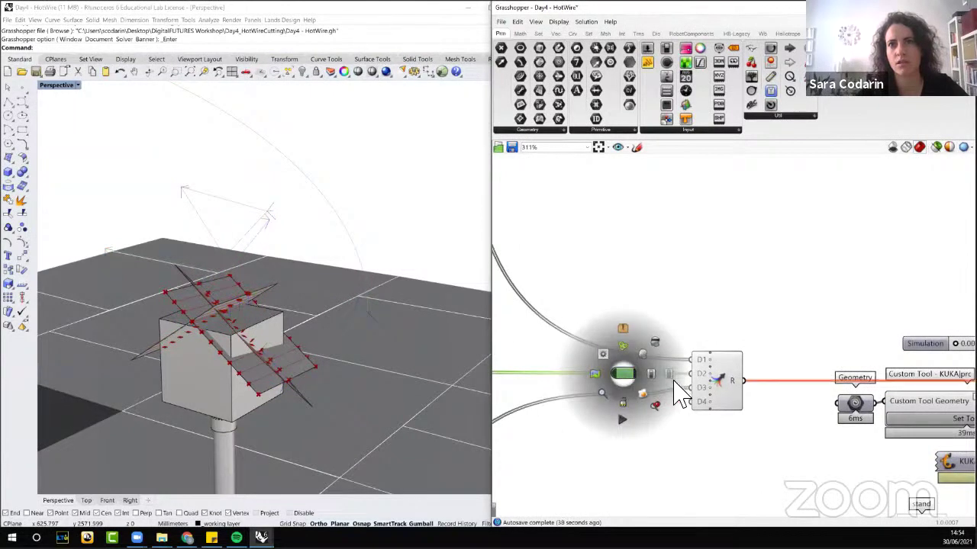
click(706, 429)
mouse_move(637, 395)
mouse_down()
mouse_move(689, 399)
mouse_move(682, 374)
mouse_move(639, 395)
mouse_up()
Step: Bring the whole robot into view and run the Simulation slider to 1.000 to play the first cut
scroll(645, 373, down, 4)
scroll(810, 350, up, 4)
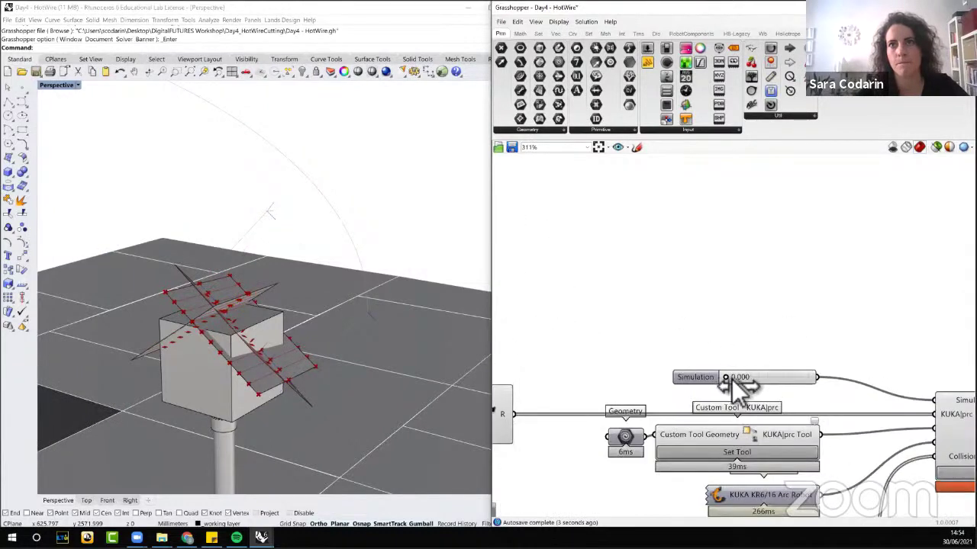
scroll(331, 327, down, 4)
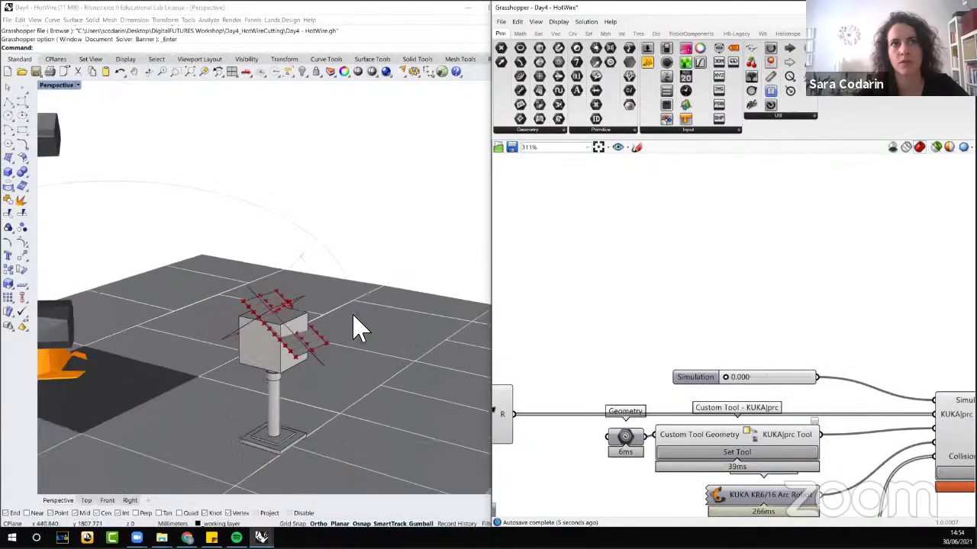
scroll(358, 328, down, 4)
scroll(710, 381, up, 3)
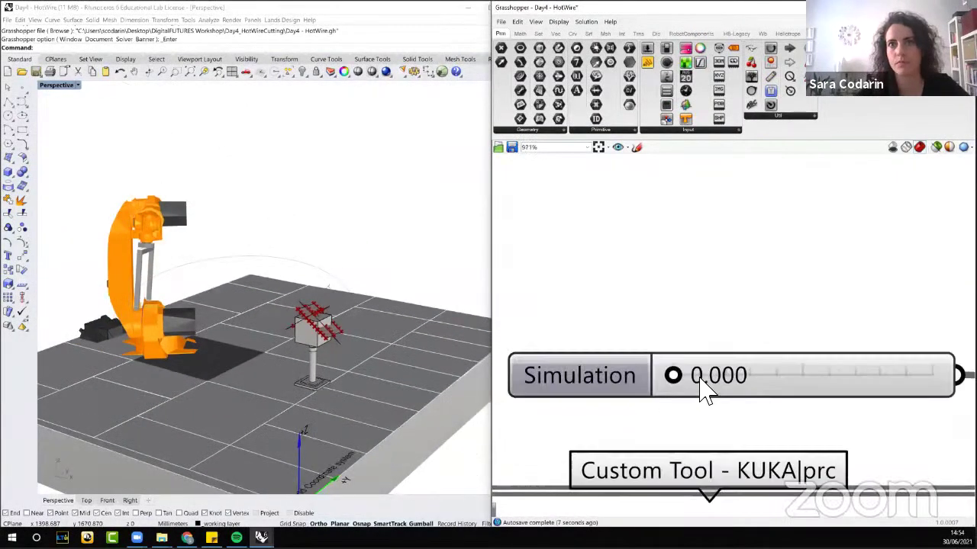
drag(674, 376, 822, 427)
right_drag(466, 361, 460, 340)
drag(839, 389, 969, 470)
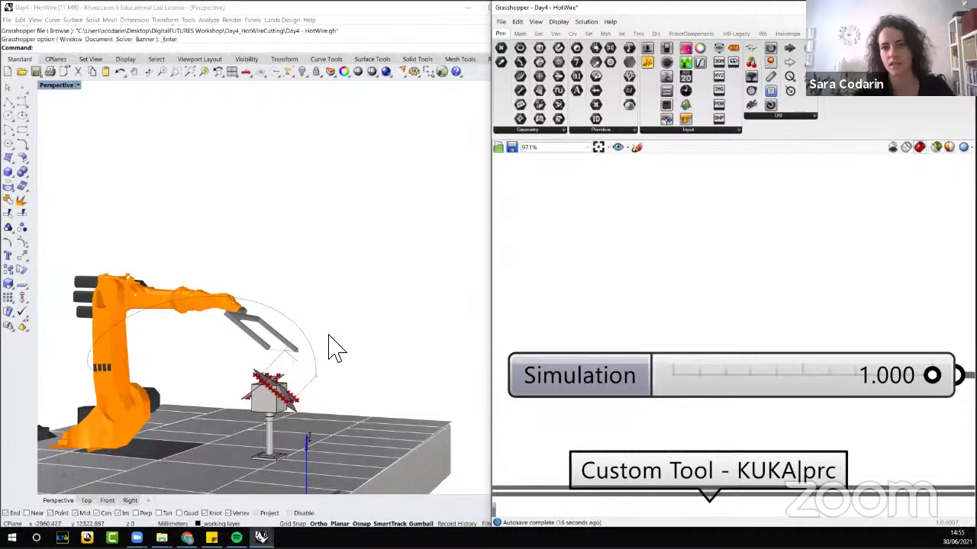
Step: Open the KUKA|prc CORE settings, review the Analysis and Advanced pages including the start and end positions, and exit
scroll(682, 345, down, 10)
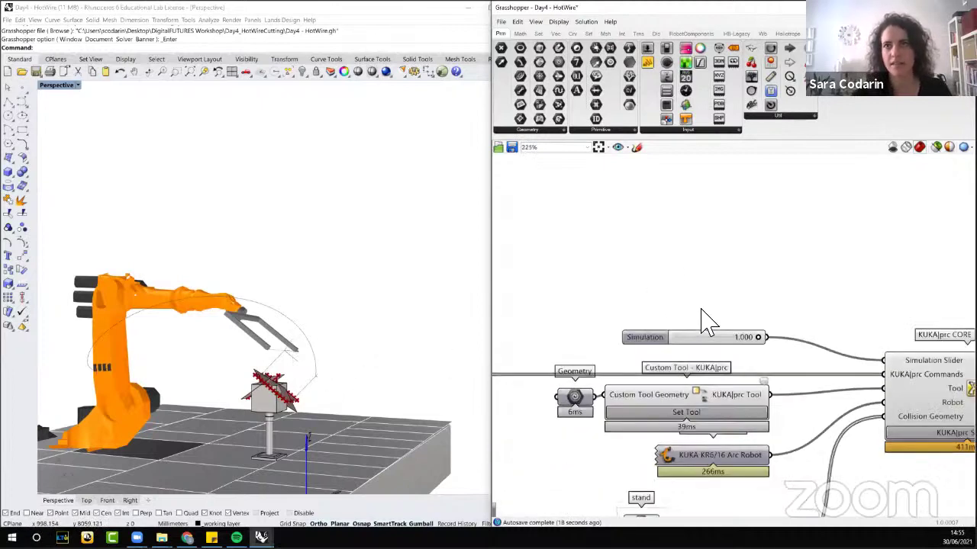
scroll(763, 358, up, 2)
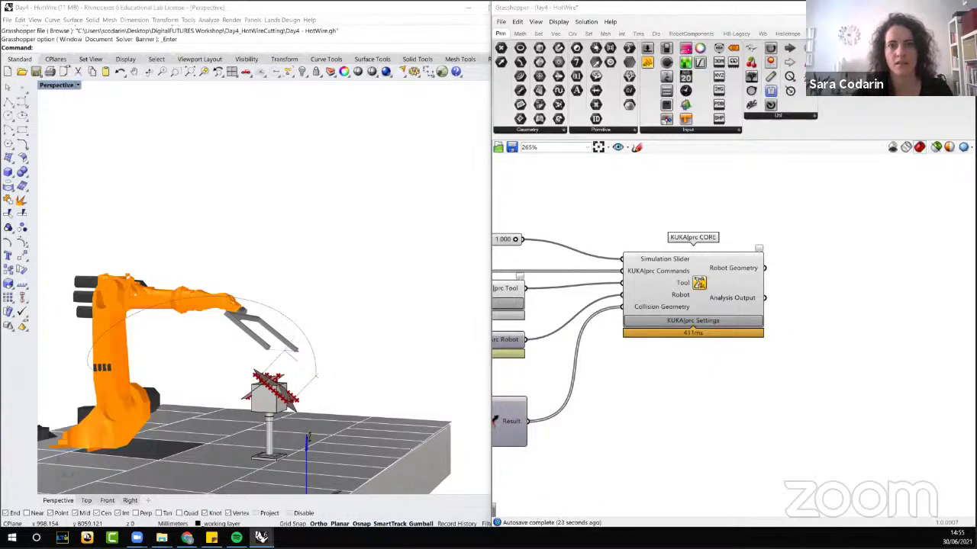
click(693, 320)
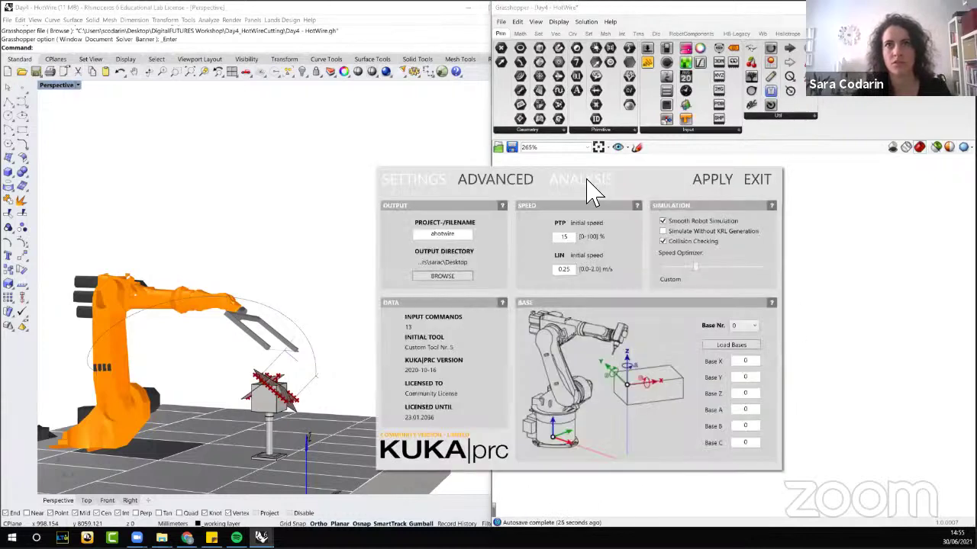
click(585, 179)
click(495, 177)
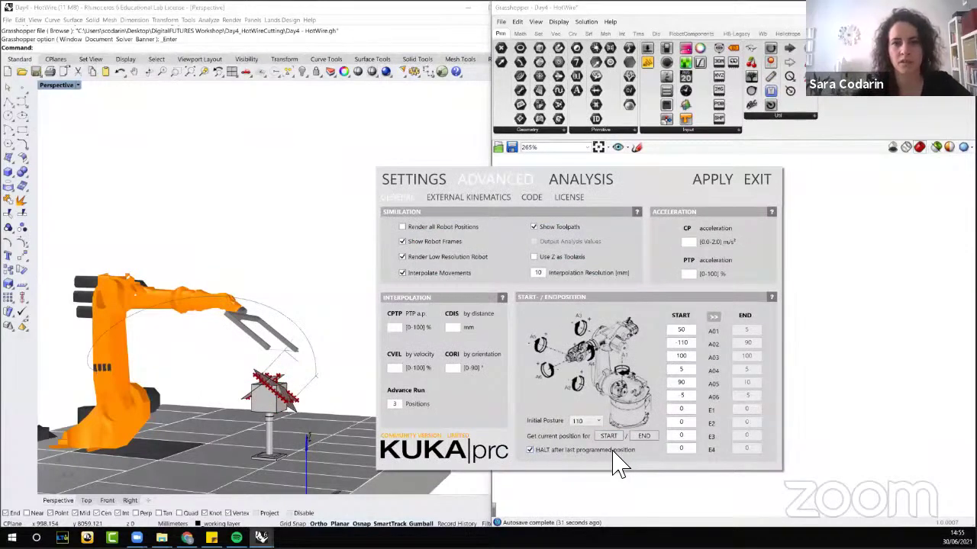
click(755, 182)
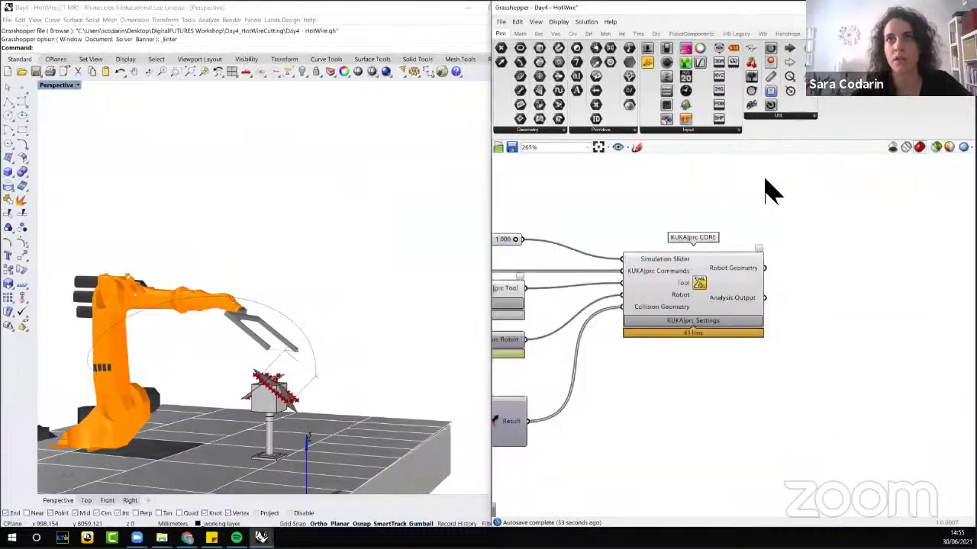
Step: Try to re-enable the relay on the second branch's wire before the Merge component
scroll(765, 299, down, 8)
scroll(629, 286, up, 5)
right_drag(617, 278, 645, 284)
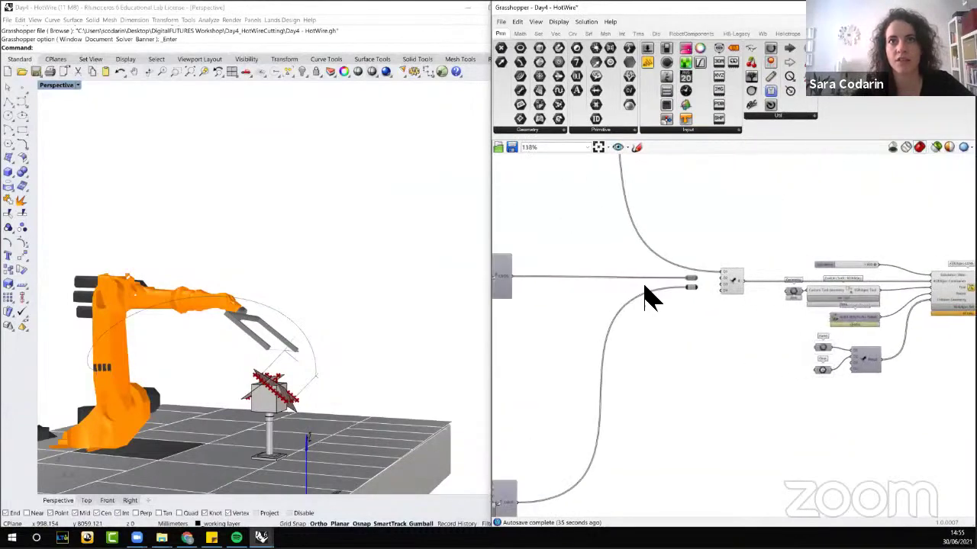
scroll(685, 273, up, 5)
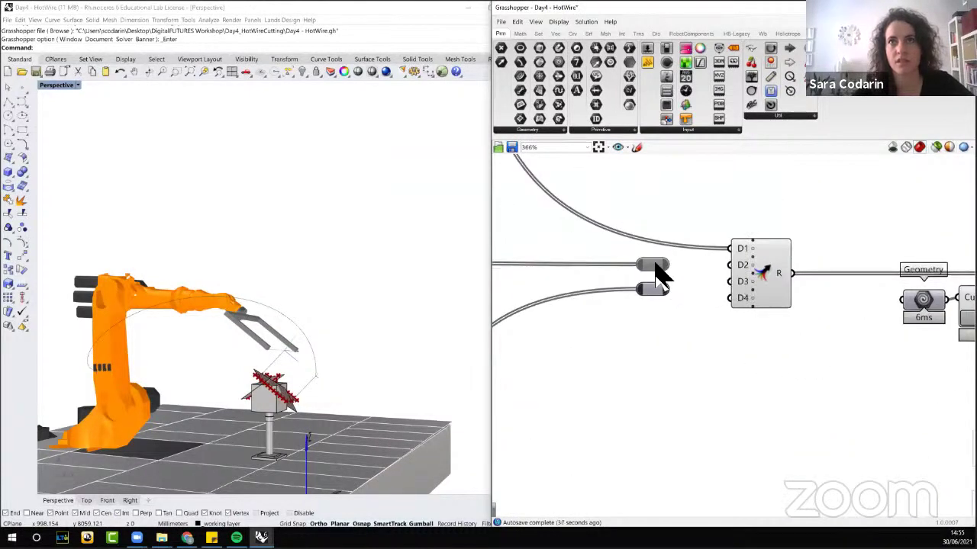
click(654, 266)
middle_click(655, 265)
click(666, 266)
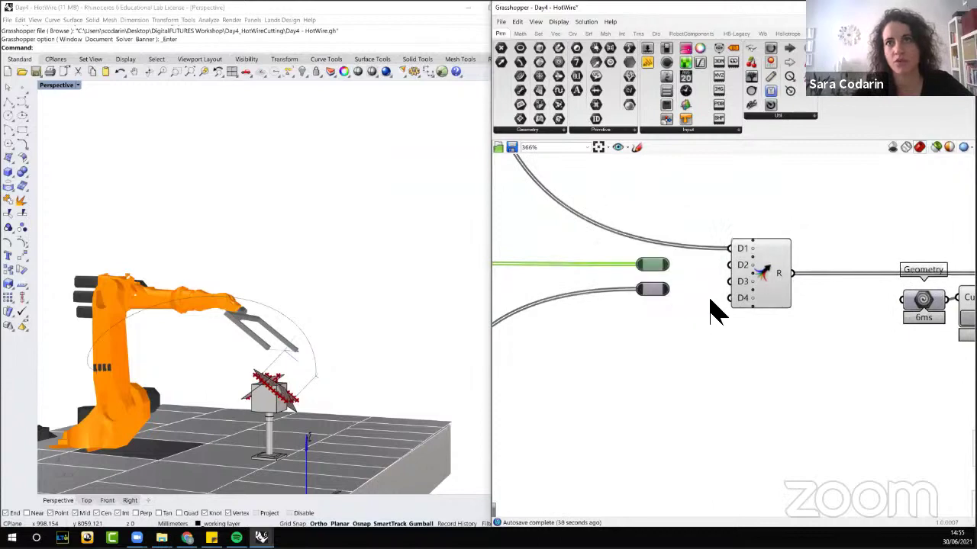
Step: Connect the second branch's relay to the Merge component's D2 input and enable the relay
scroll(729, 310, down, 3)
scroll(654, 295, up, 4)
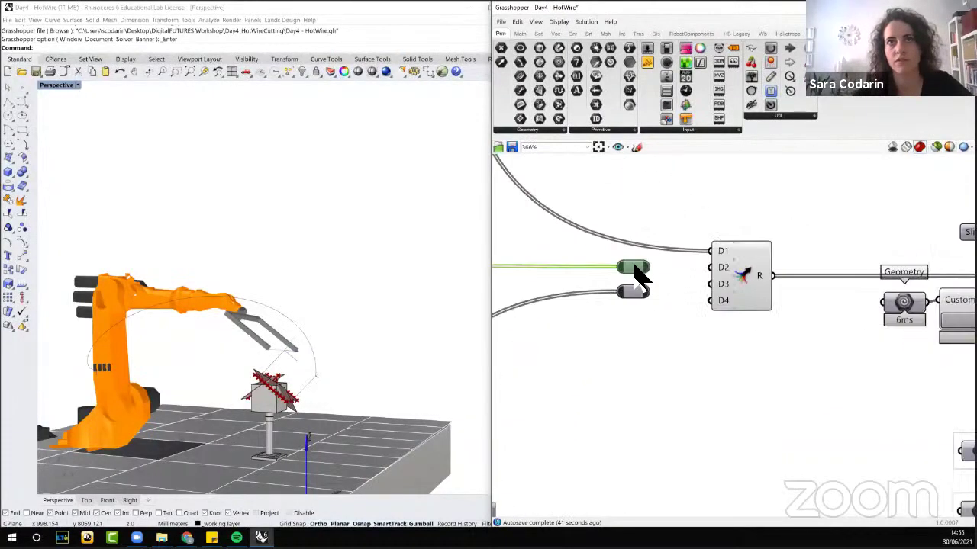
drag(648, 267, 711, 267)
click(694, 205)
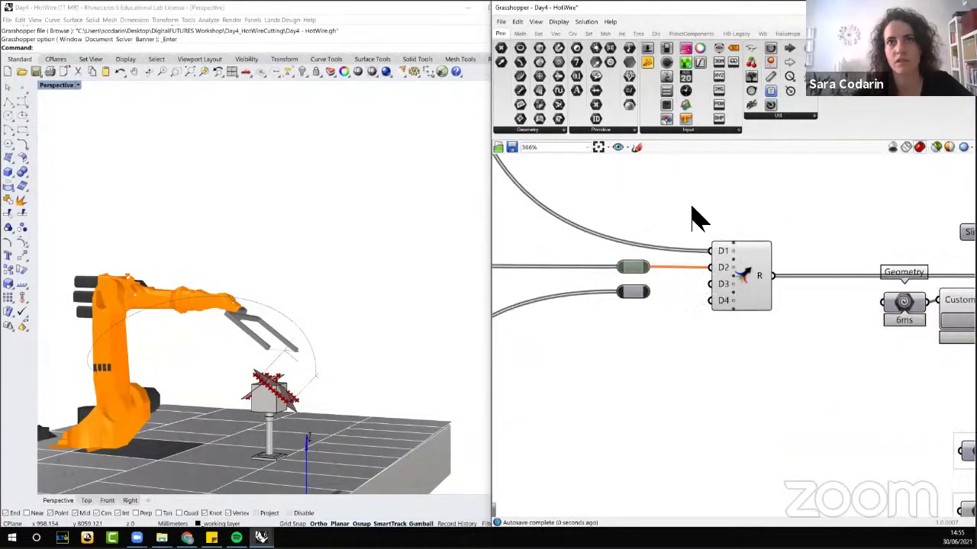
click(632, 268)
middle_click(630, 269)
click(657, 267)
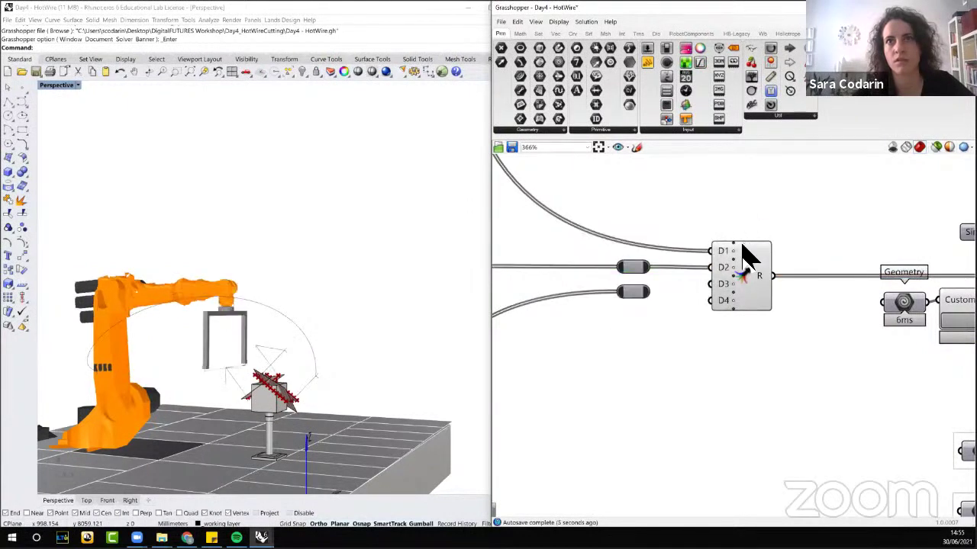
Step: Examine the second branch's definition and its group rotating a vector by the -90 angle for the plane's Y-Axis
scroll(741, 259, down, 8)
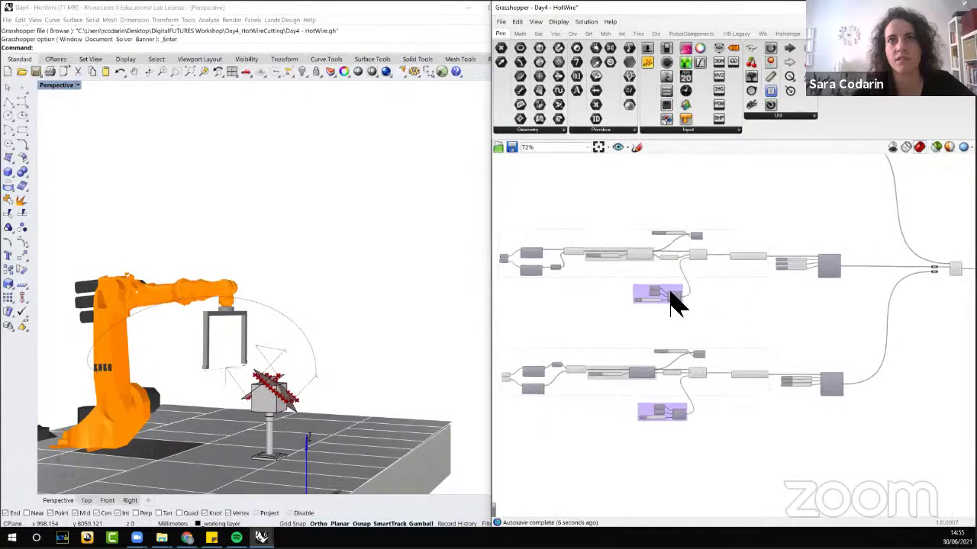
scroll(638, 323, up, 7)
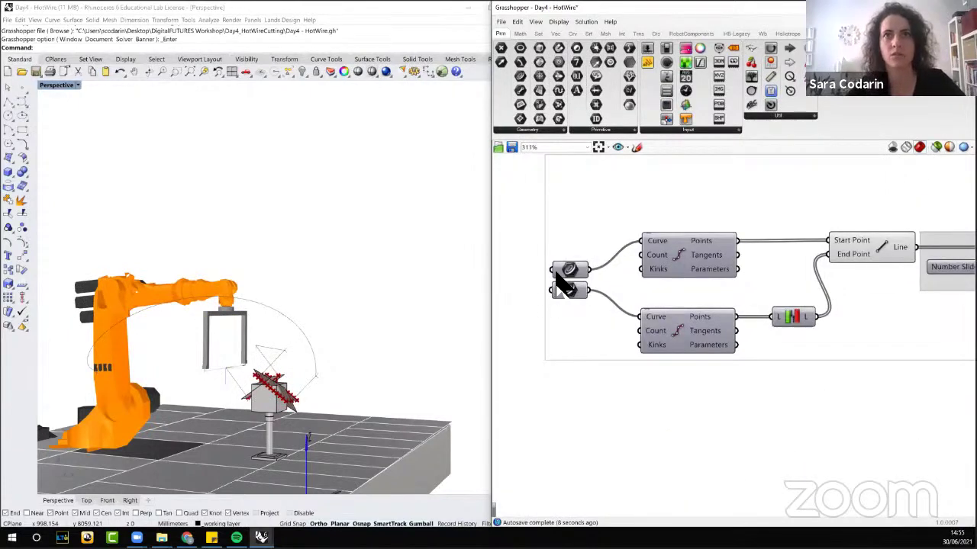
scroll(686, 316, down, 3)
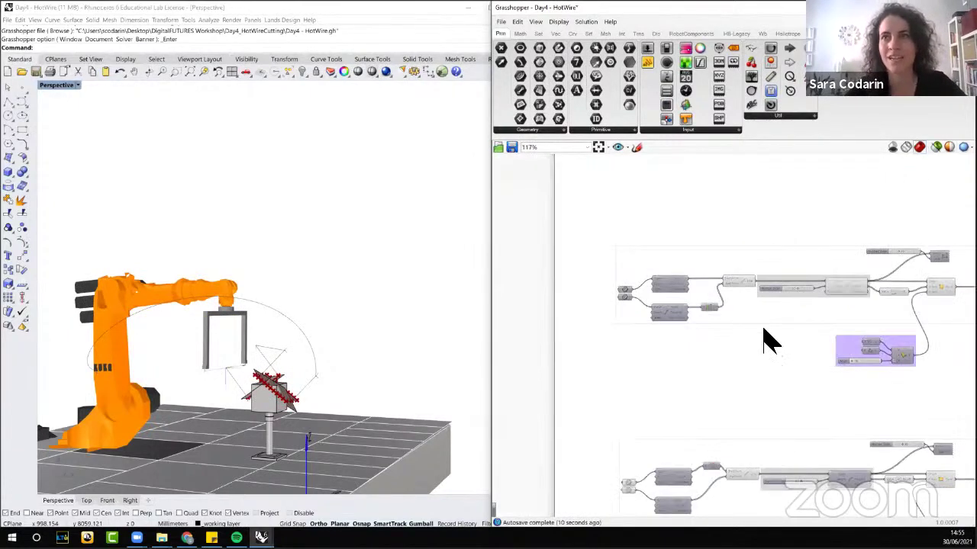
right_drag(924, 373, 896, 378)
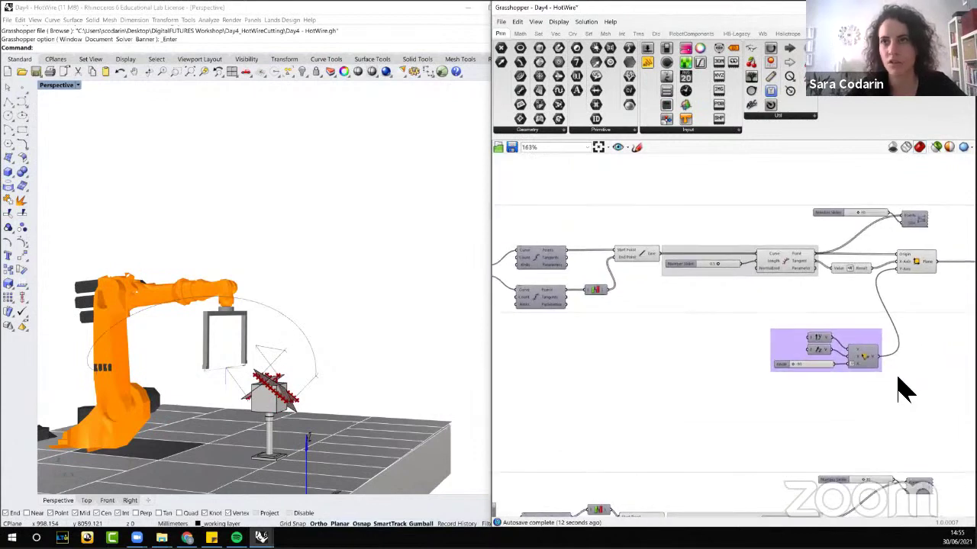
scroll(898, 379, up, 3)
drag(899, 391, 717, 300)
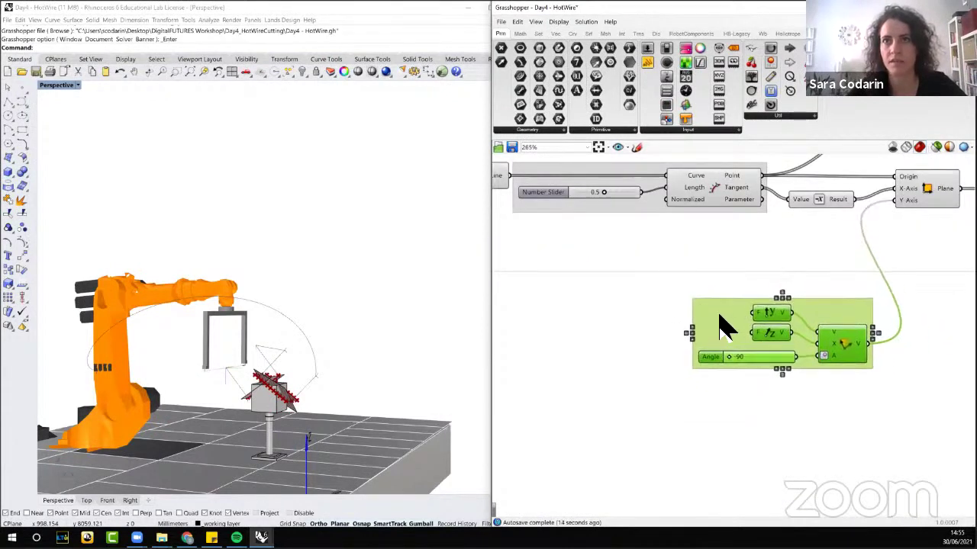
click(823, 412)
scroll(835, 377, down, 2)
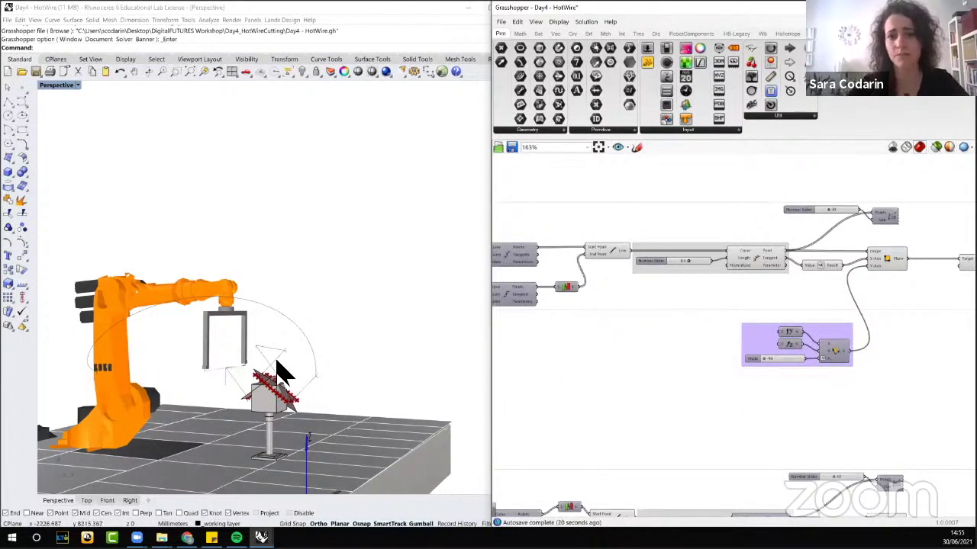
Step: Select the second branch's two input curve parameters in turn and examine their curves on the block in the Rhino view
right_drag(563, 436, 695, 441)
scroll(593, 280, up, 5)
click(564, 265)
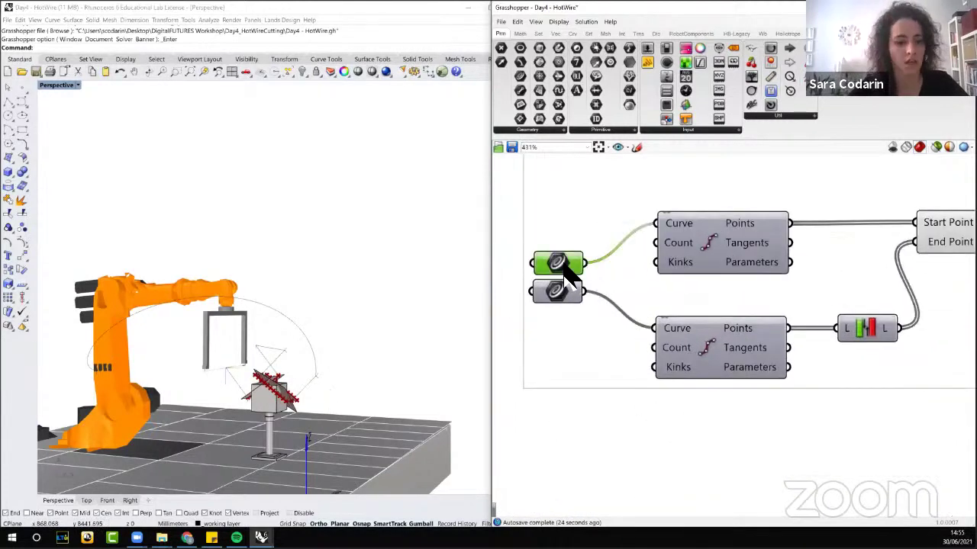
click(556, 292)
right_drag(378, 327, 372, 373)
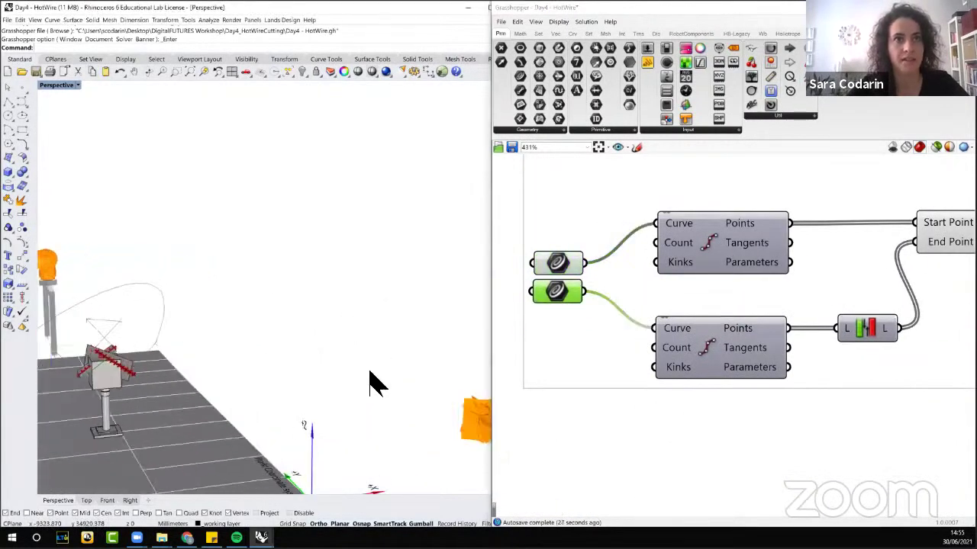
scroll(372, 374, down, 5)
scroll(190, 381, up, 11)
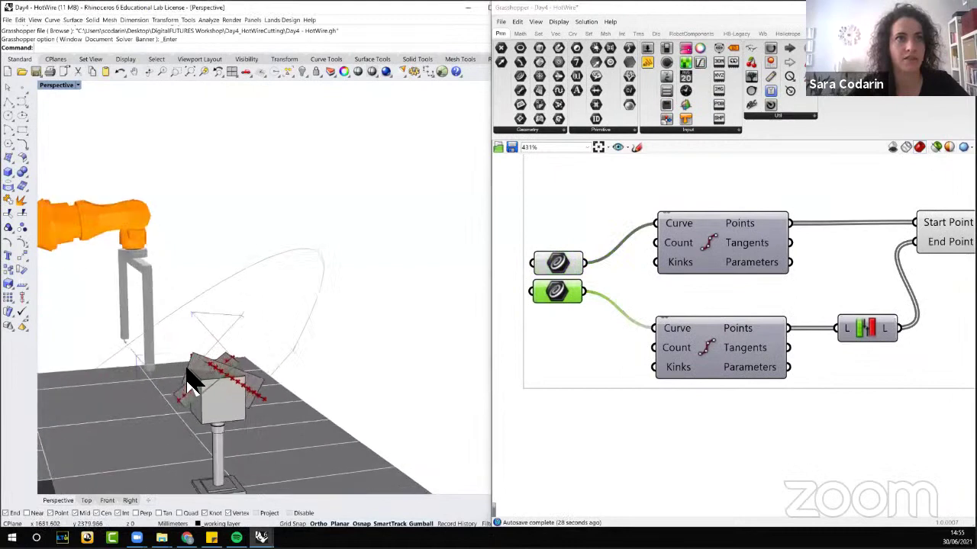
click(565, 267)
Step: Inspect the points from both Divide Curve components, the connecting lines, and the Evaluate Length points at the 0.5 slider
click(734, 259)
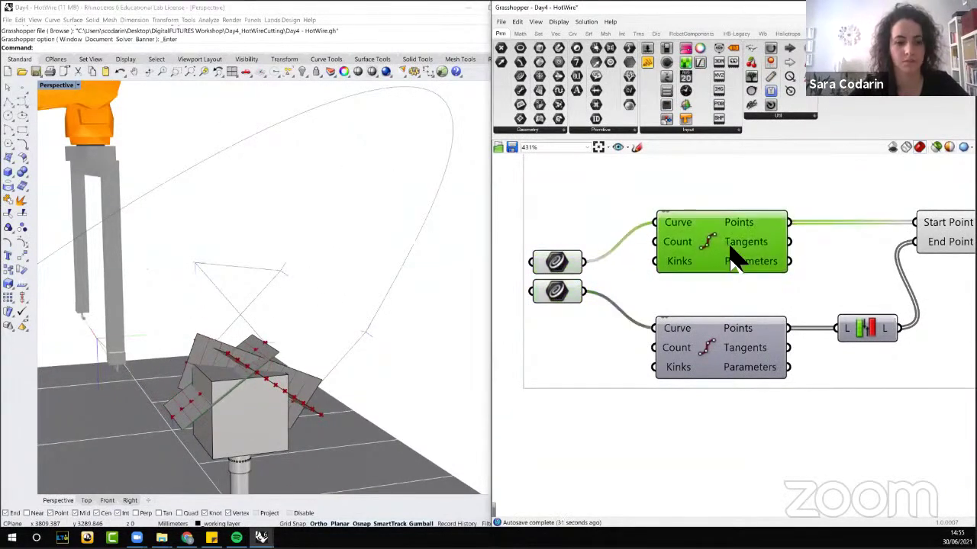
click(705, 345)
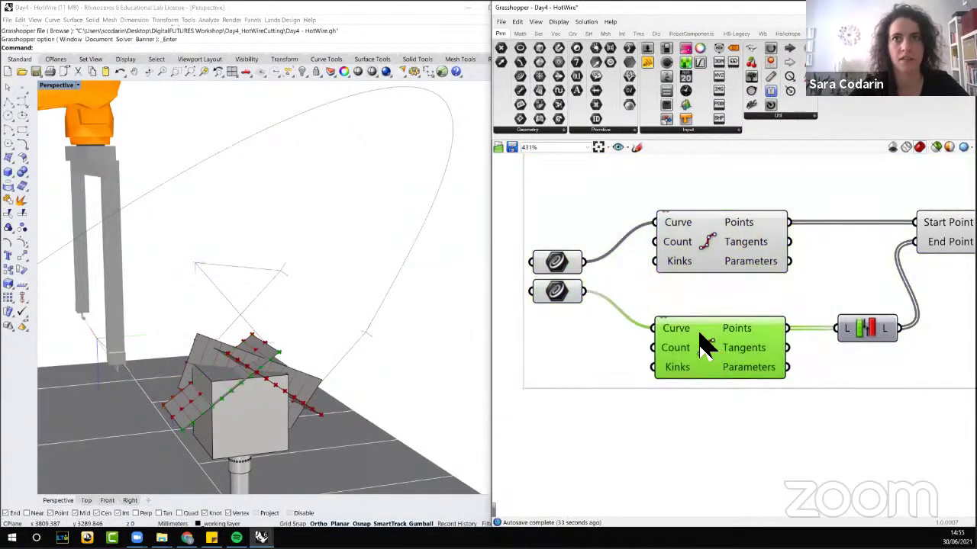
scroll(804, 320, down, 1)
click(954, 246)
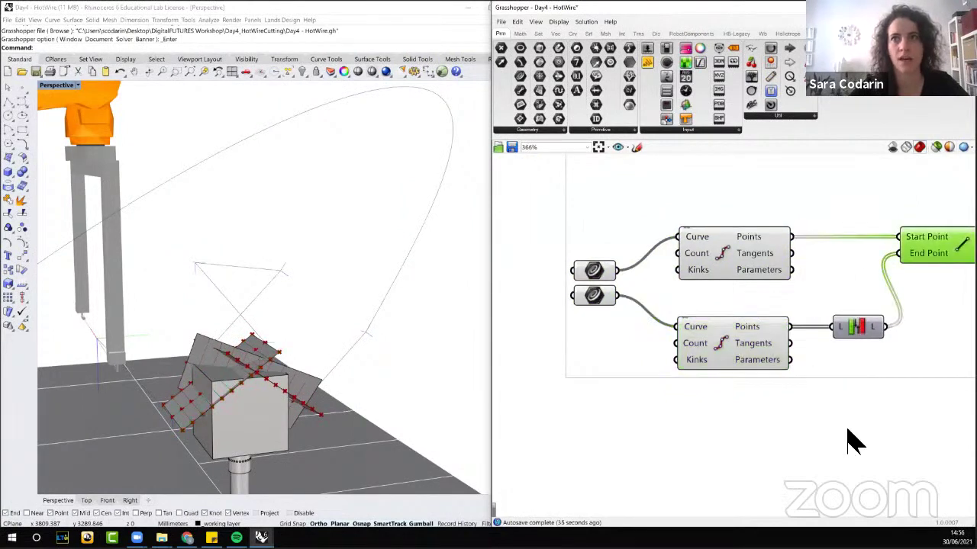
right_drag(853, 441, 691, 471)
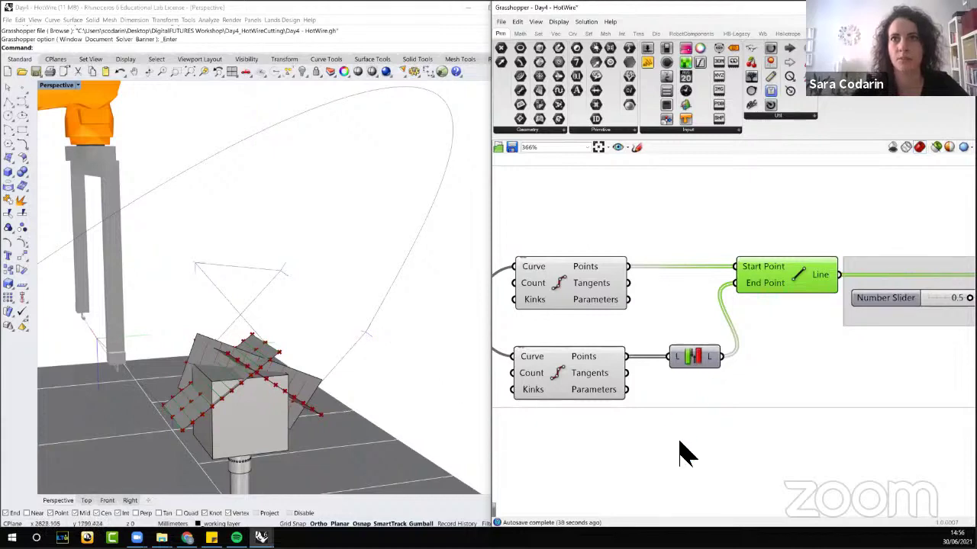
right_drag(685, 453, 585, 460)
click(843, 286)
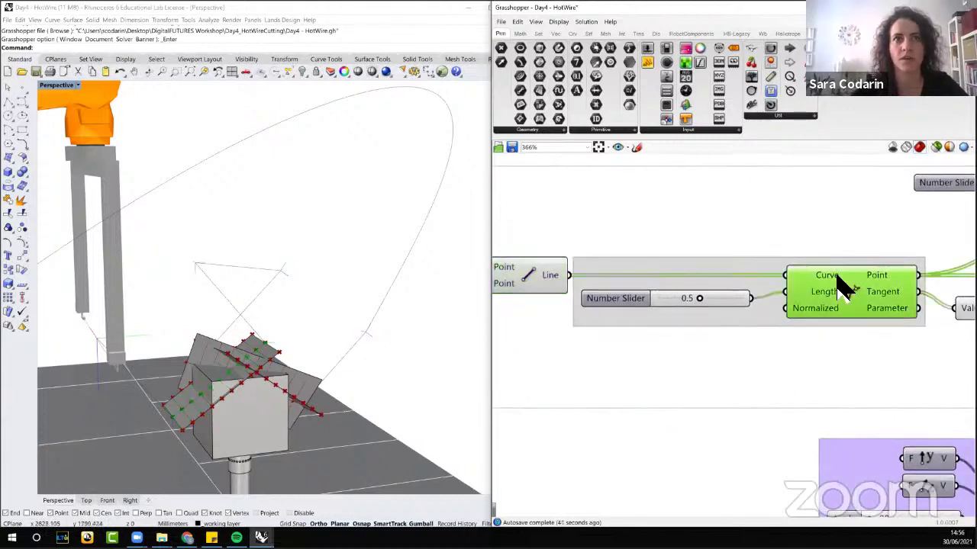
Step: Disconnect the rotated vector from the plane component's Y-Axis input and select that component to check its planes
right_drag(726, 461, 621, 458)
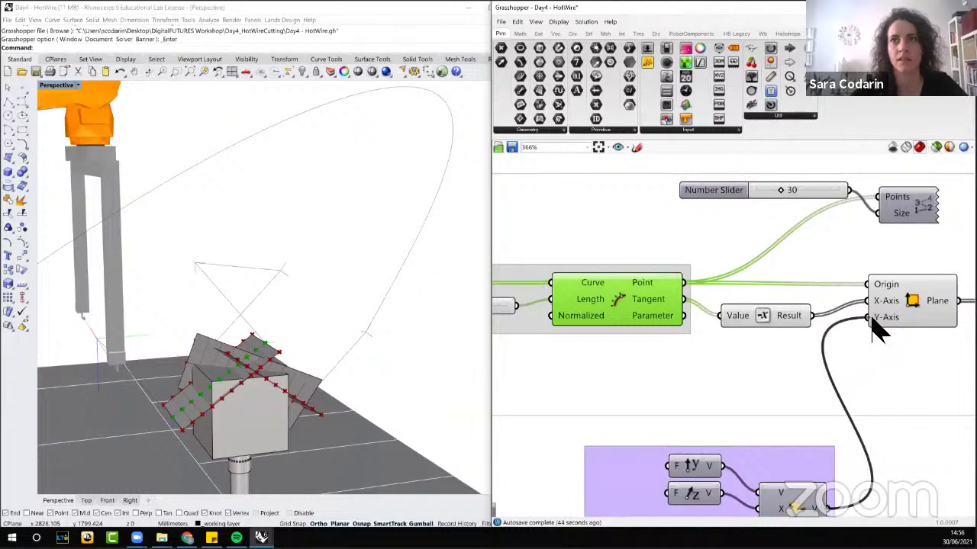
ctrl+drag(867, 317, 879, 381)
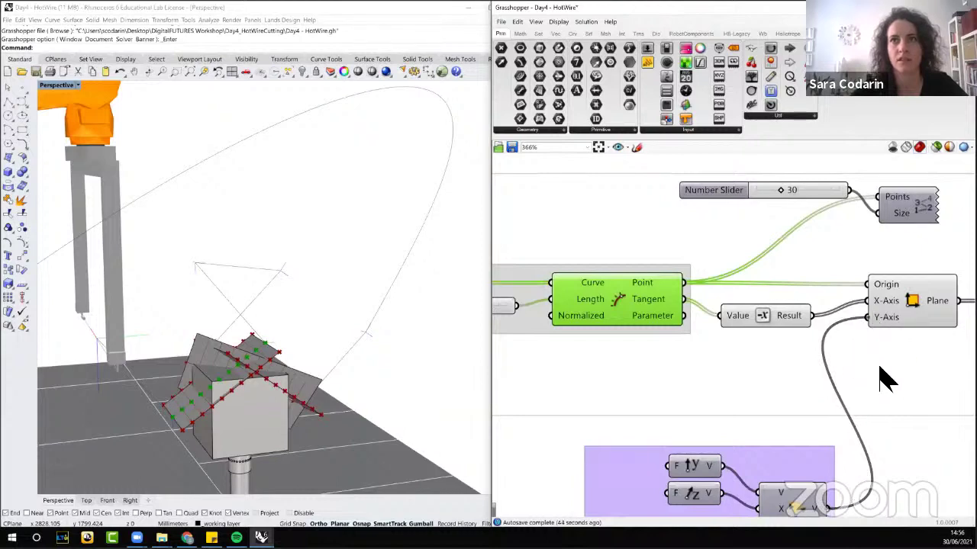
click(911, 315)
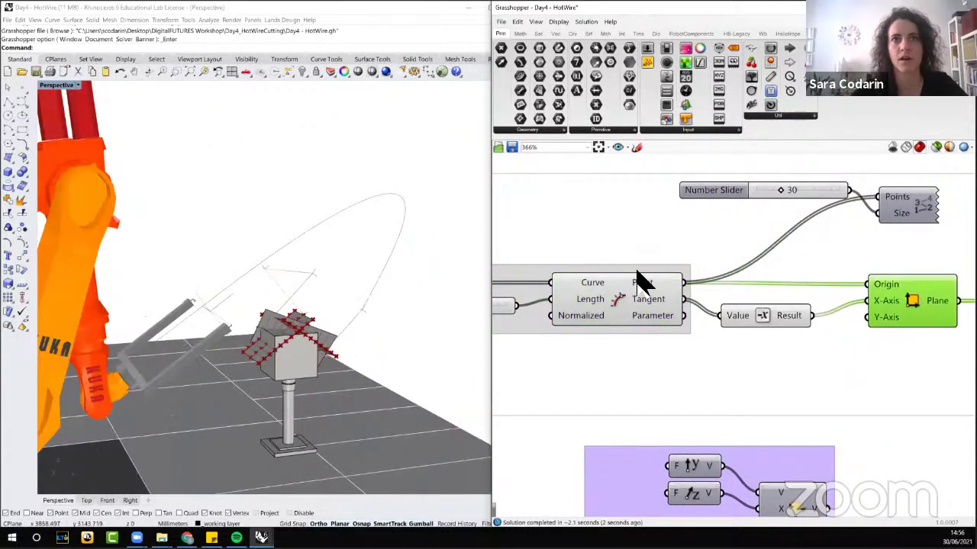
Step: Examine the second branch's KUKA|prc movement command and the Cartesian X, Y and Z sliders feeding its offset component
scroll(689, 331, down, 8)
scroll(704, 306, up, 5)
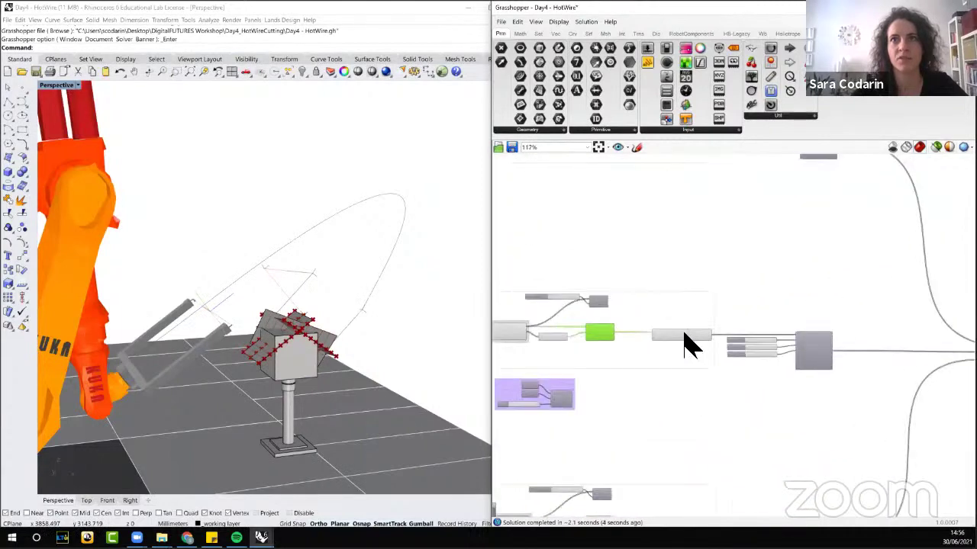
right_drag(781, 300, 703, 296)
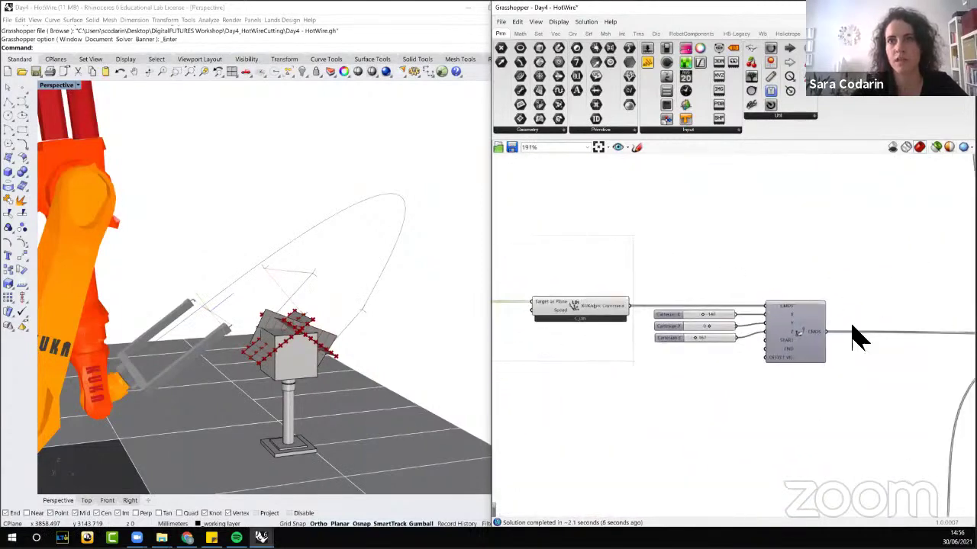
scroll(732, 324, up, 3)
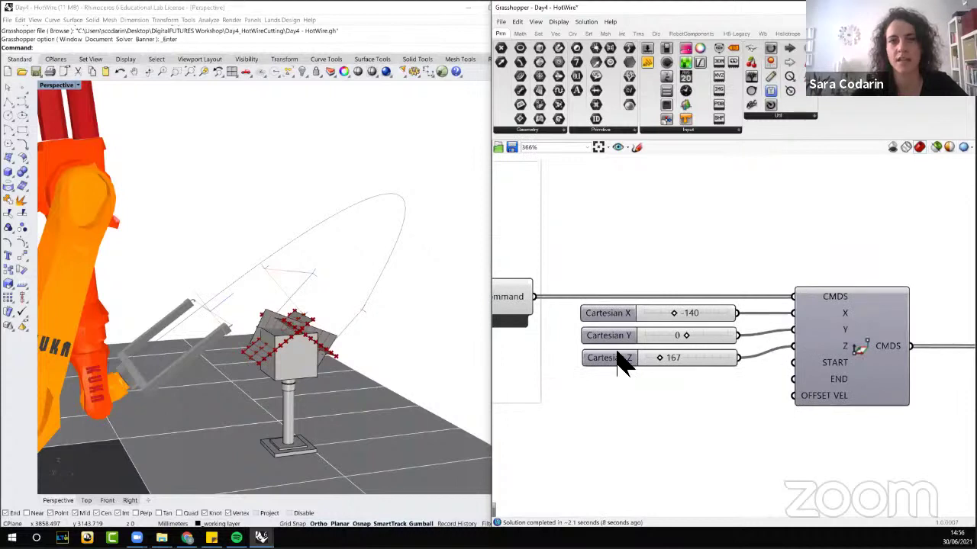
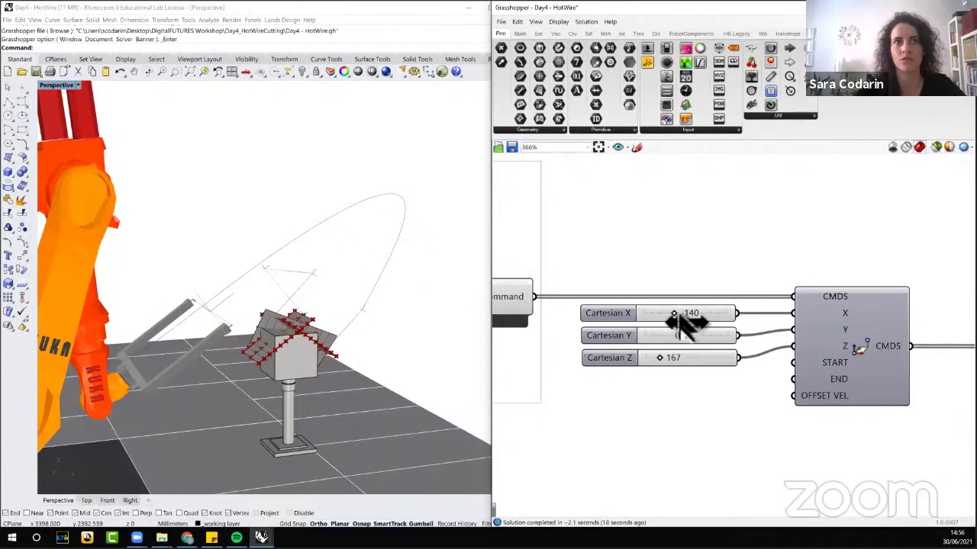
Step: Try a Cartesian X offset of -345 on the second branch and restore the slider to -140
drag(678, 324, 216, 297)
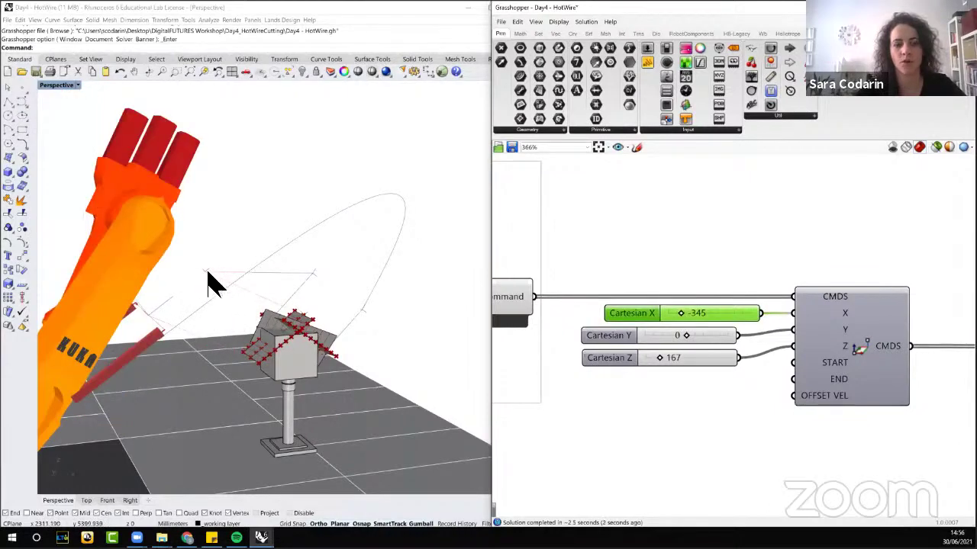
click(702, 266)
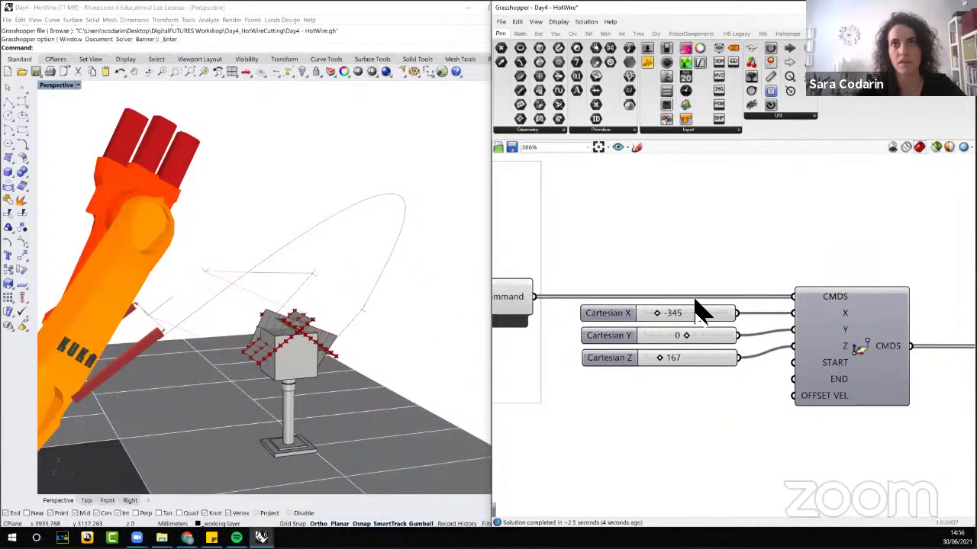
scroll(684, 336, down, 2)
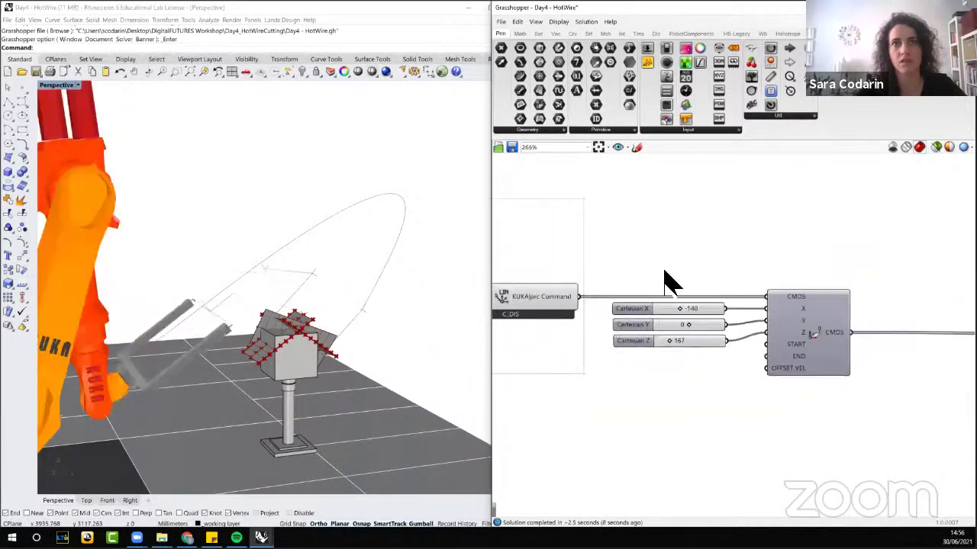
Step: Move the KUKA|prc Simulation slider to 0.785 and check the robot's cutting pose against the block and stand
scroll(663, 283, down, 5)
scroll(808, 278, up, 5)
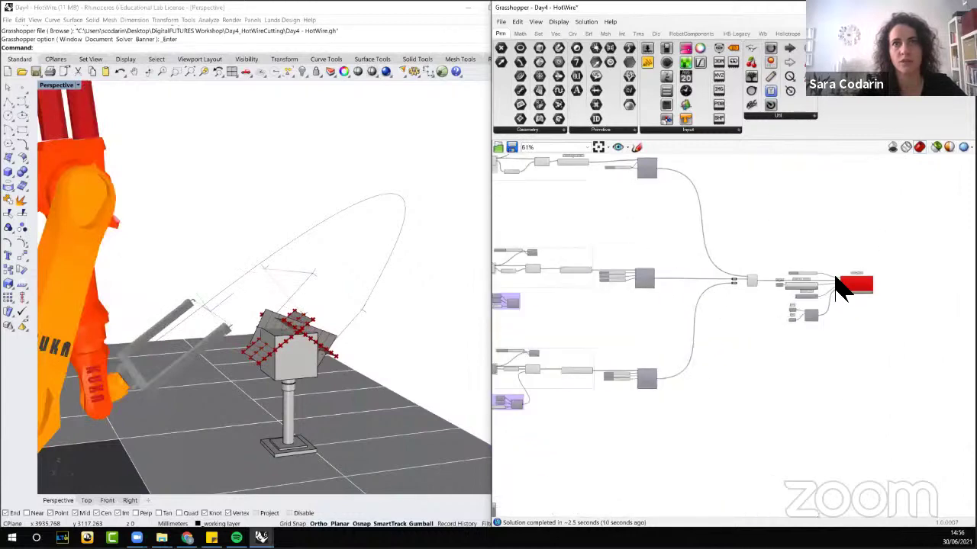
drag(738, 274, 741, 312)
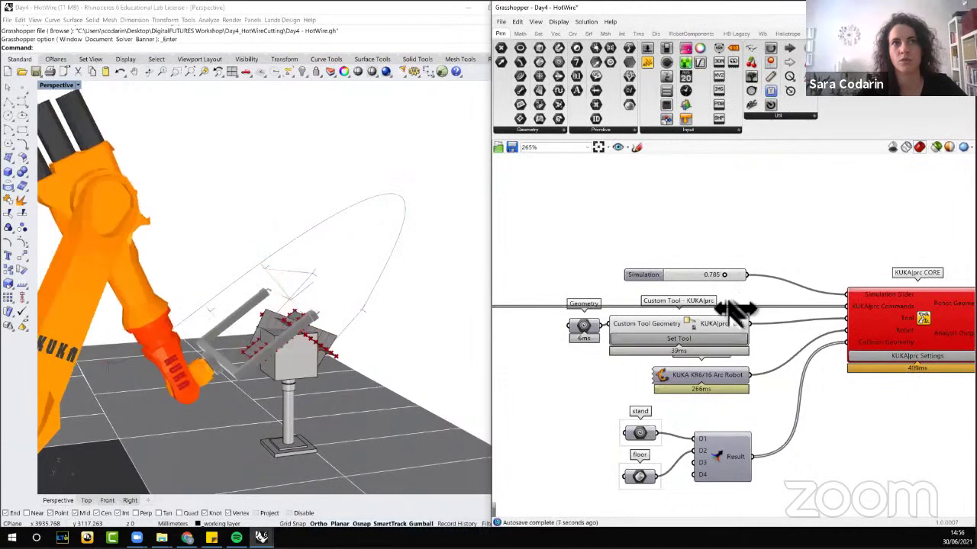
scroll(309, 276, down, 3)
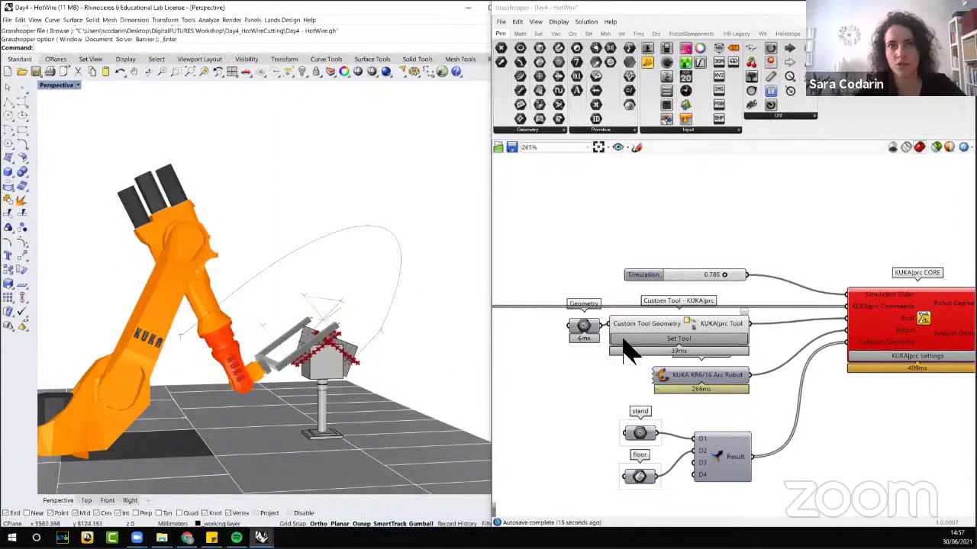
Step: Select the Negative component that feeds the second branch's plane component to examine its reversed tangents
scroll(568, 385, down, 4)
right_drag(564, 373, 734, 375)
right_drag(584, 386, 714, 388)
right_drag(622, 402, 796, 414)
scroll(598, 393, up, 5)
click(561, 295)
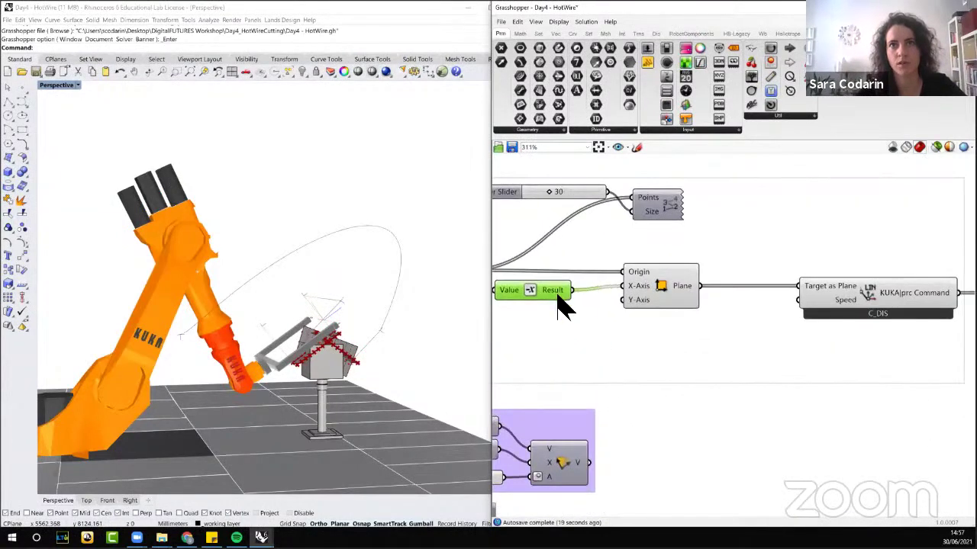
Step: Add a Bifocals component in an empty canvas area beside the second branch so component names are displayed
right_drag(765, 454, 857, 447)
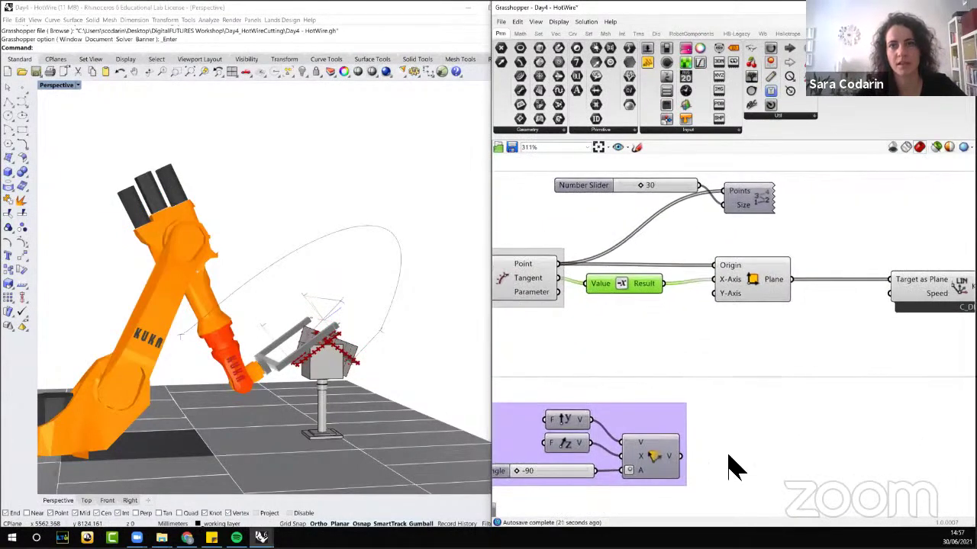
double_click(734, 459)
text(bifoc)
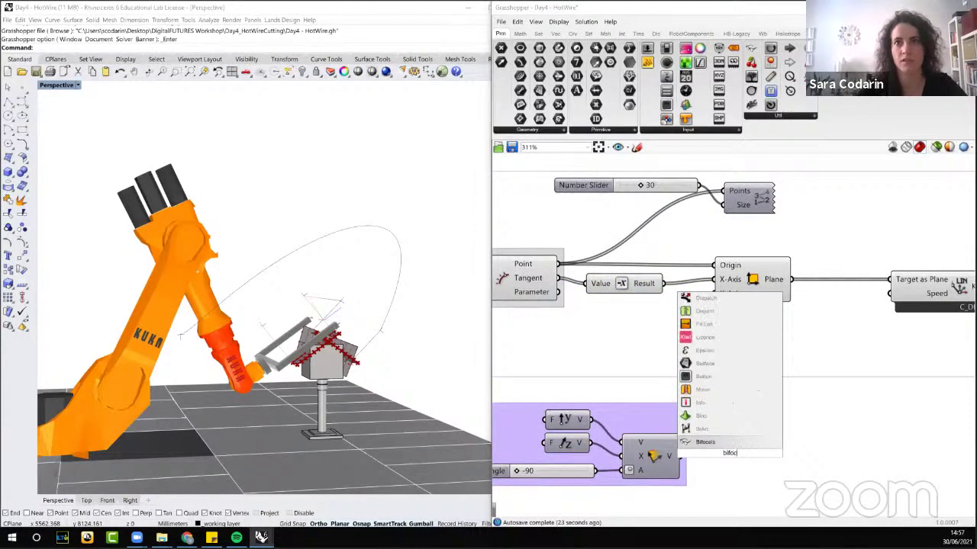
key(Return)
scroll(736, 433, down, 3)
scroll(727, 441, up, 3)
drag(726, 442, 891, 485)
right_drag(743, 434, 776, 421)
Step: Space out the Unit Y and Unit Z components inside the second branch's rotation group
drag(610, 400, 593, 389)
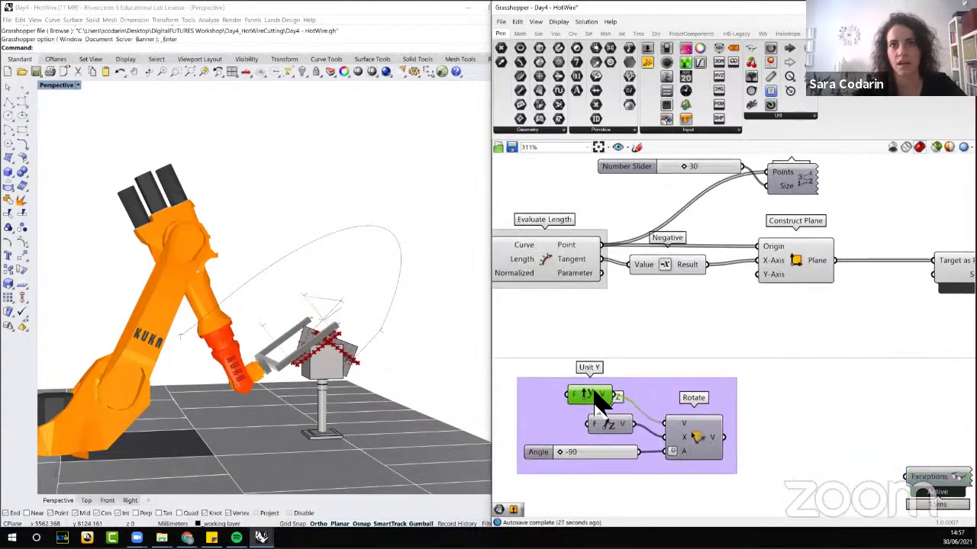
drag(615, 425, 594, 427)
drag(599, 394, 604, 393)
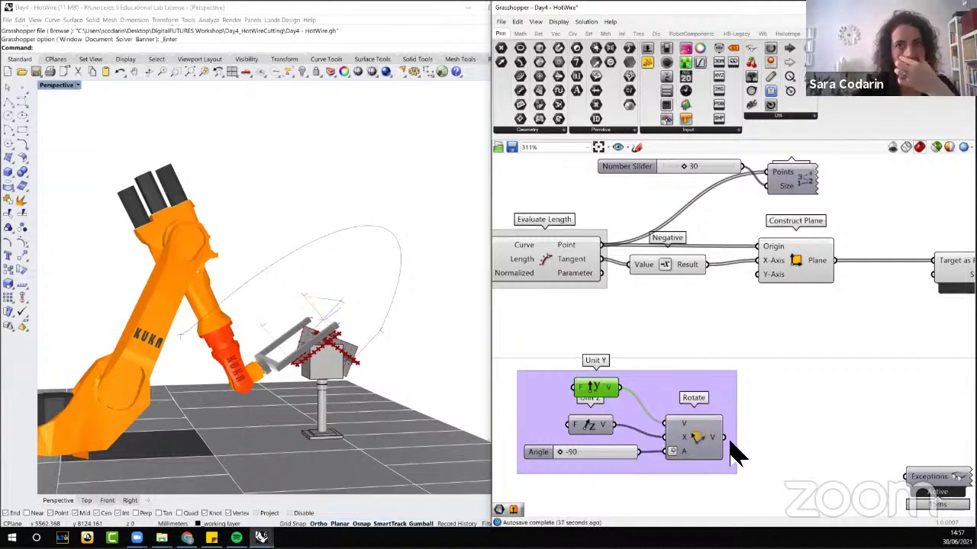
Step: Set the rotation Angle to -6, connect the Rotate output to Construct Plane's Y-Axis input, and select Construct Plane
drag(724, 438, 757, 369)
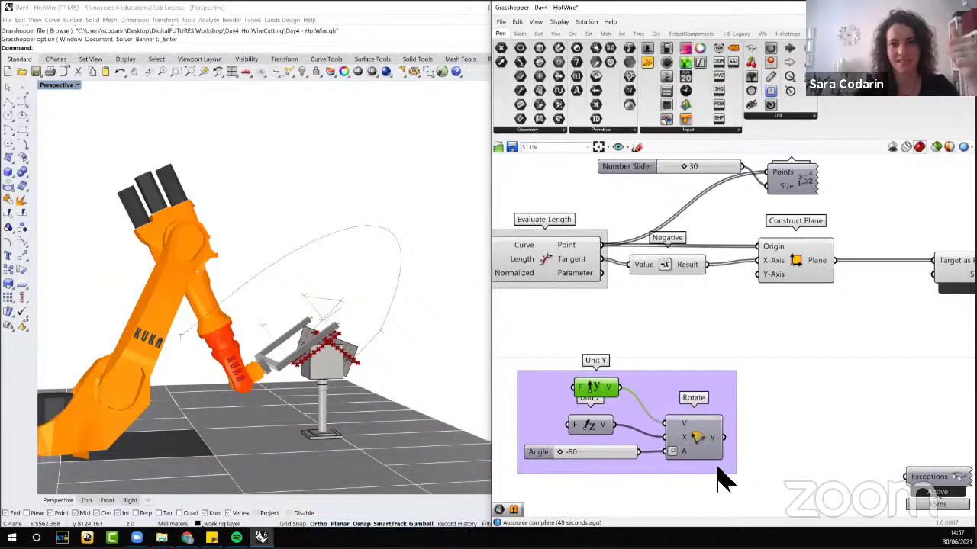
drag(723, 436, 766, 310)
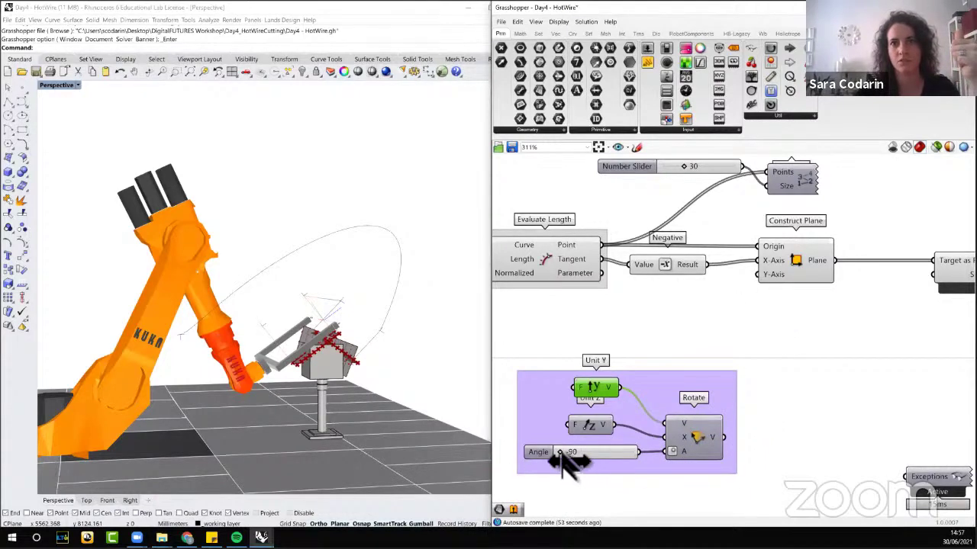
drag(563, 455, 594, 455)
drag(723, 437, 769, 288)
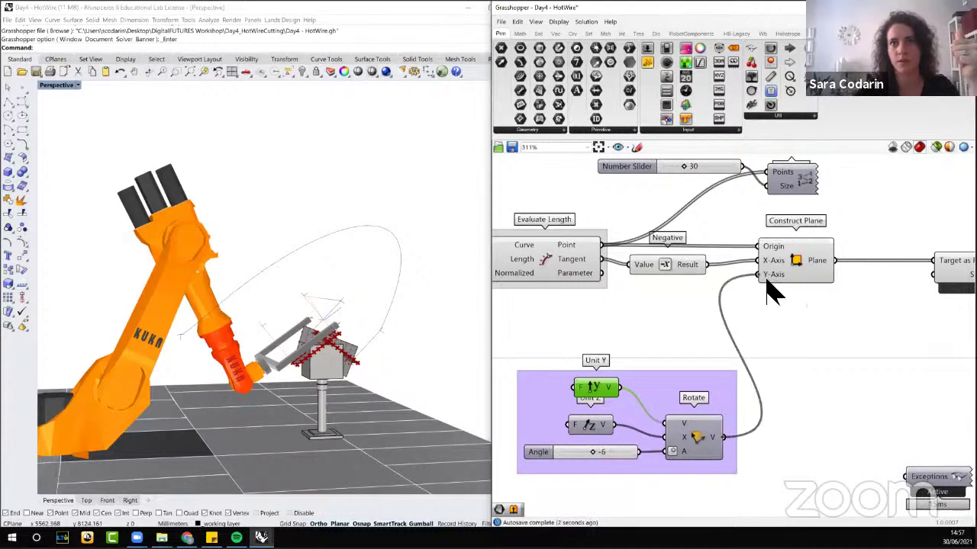
click(799, 267)
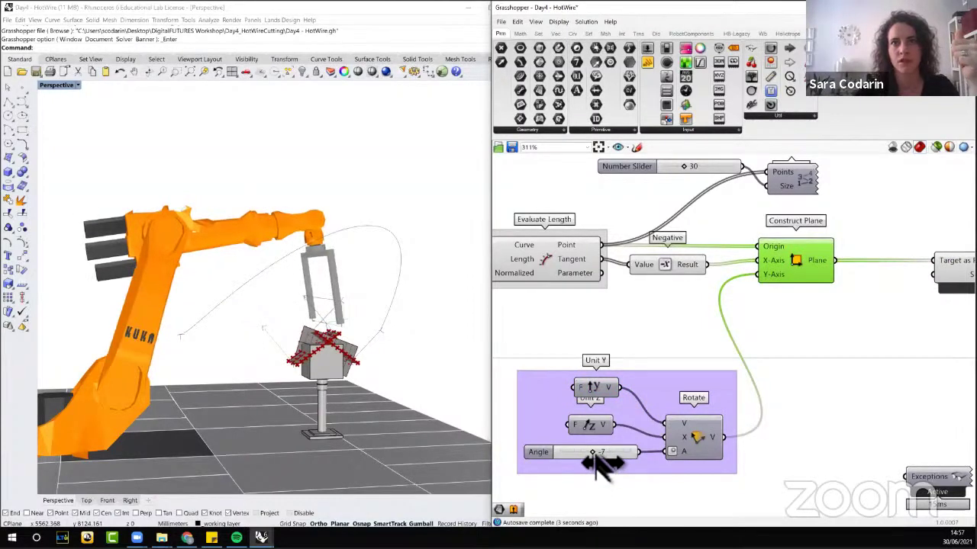
Step: Try the second branch's rotation Angle at -57, return it to -90, and select the Rotate component
drag(592, 452, 590, 452)
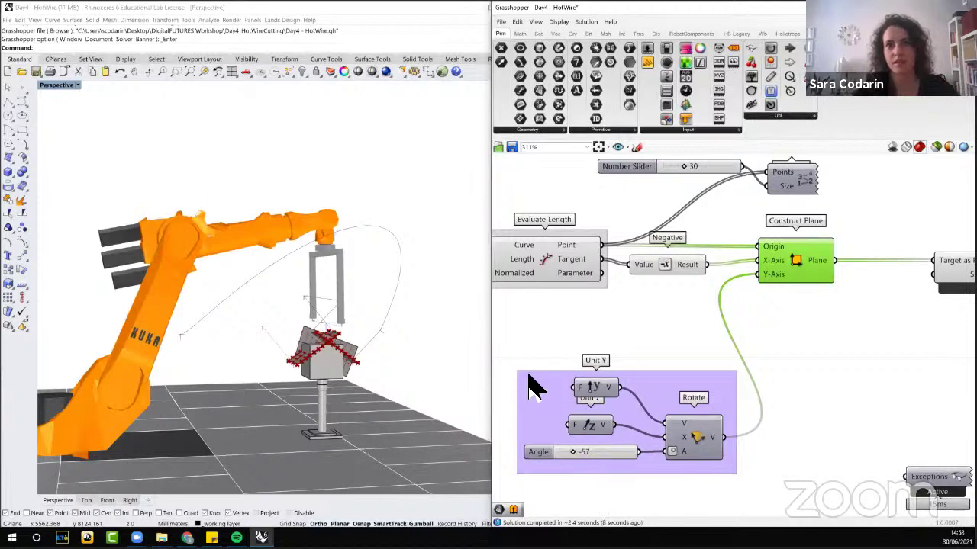
scroll(529, 375, down, 2)
scroll(528, 376, up, 2)
scroll(552, 481, up, 4)
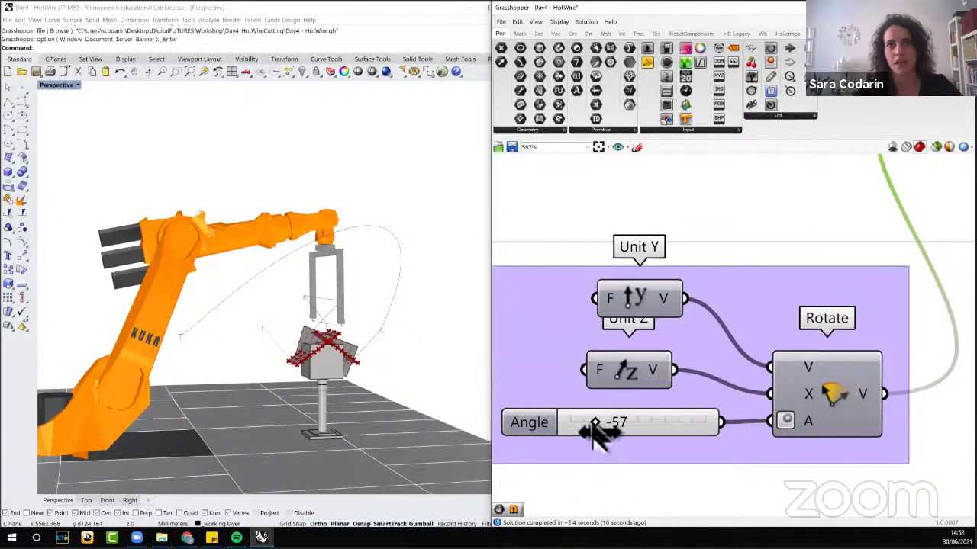
drag(587, 433, 561, 433)
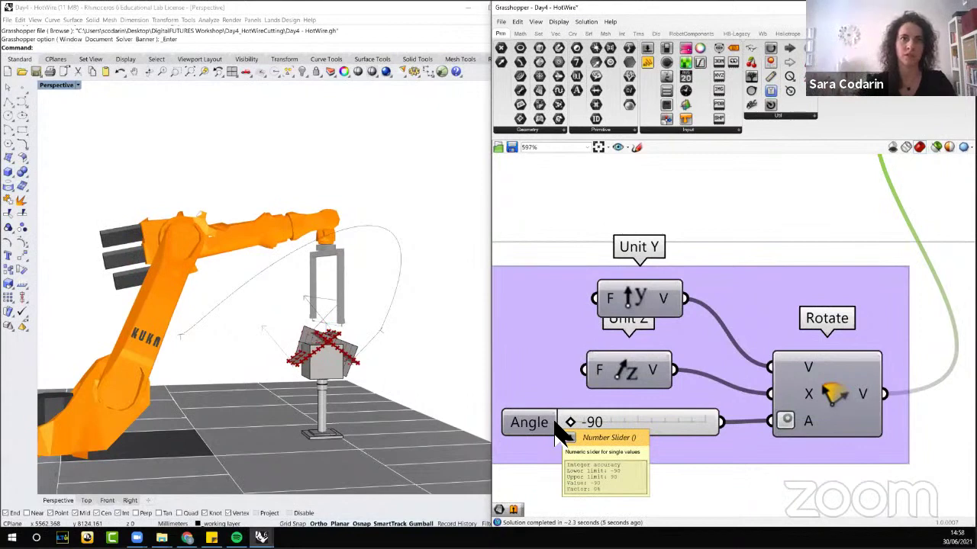
click(805, 390)
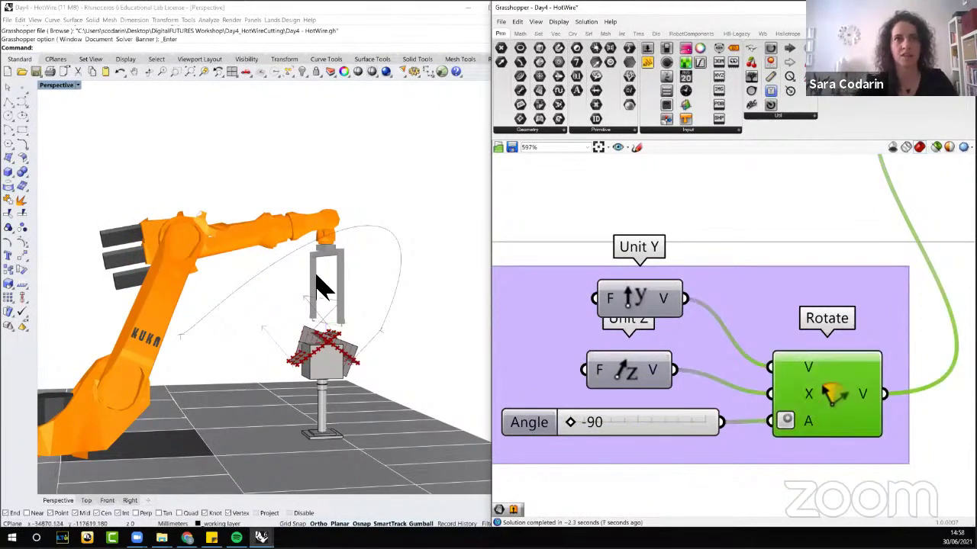
Step: Set the KUKA|prc Simulation slider to 1.000 and check the robot's final position in the whole scene
scroll(600, 360, down, 6)
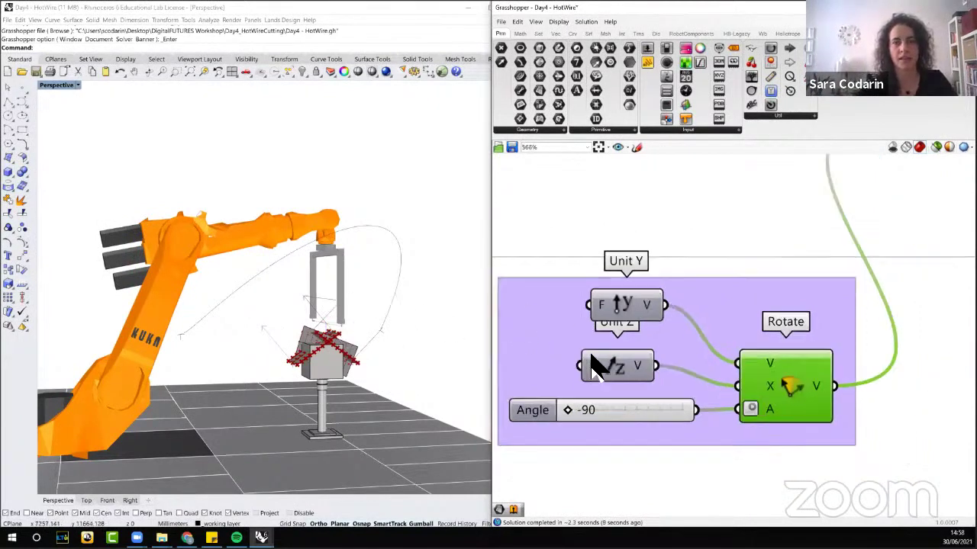
right_drag(744, 338, 729, 341)
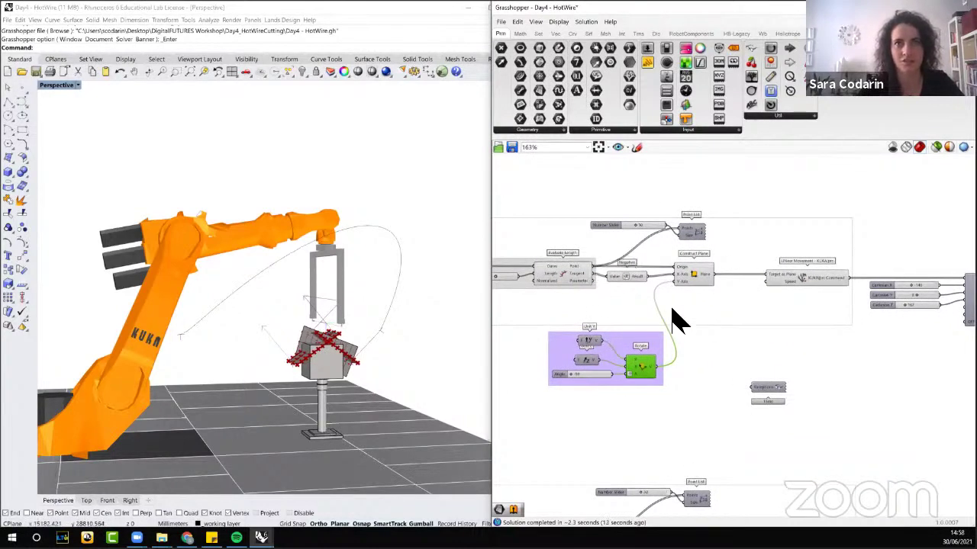
scroll(671, 308, down, 3)
scroll(658, 369, up, 4)
scroll(654, 344, down, 4)
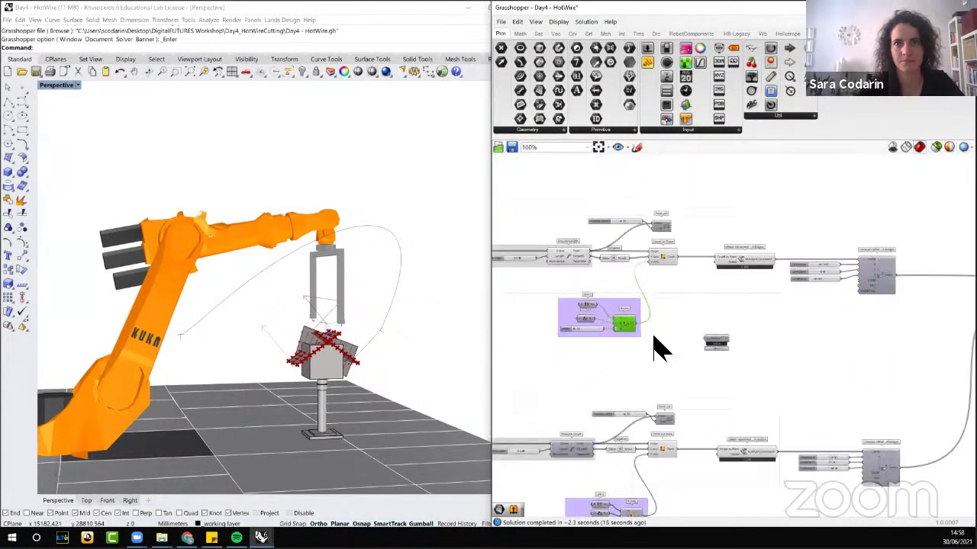
scroll(710, 315, down, 2)
right_drag(965, 349, 780, 364)
scroll(843, 302, up, 6)
drag(758, 309, 784, 338)
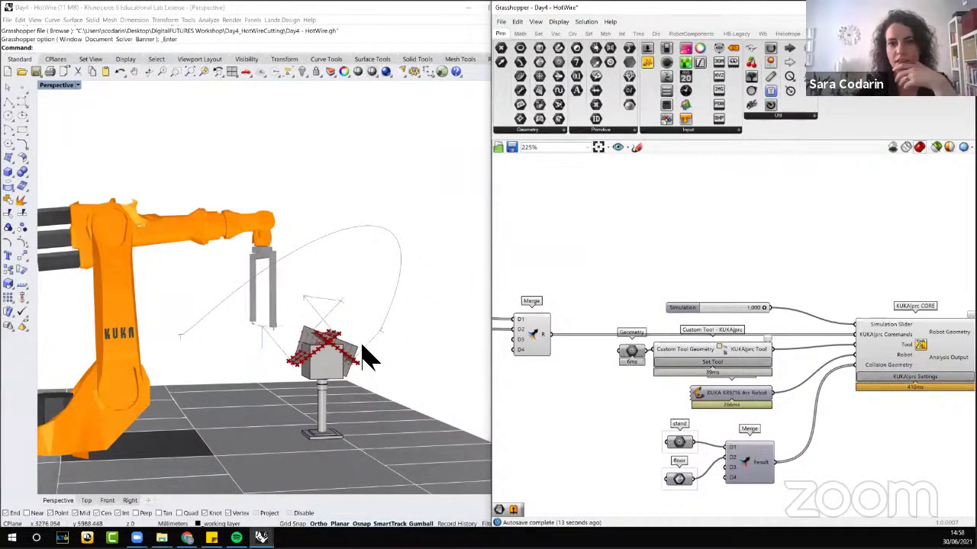
scroll(344, 312, down, 5)
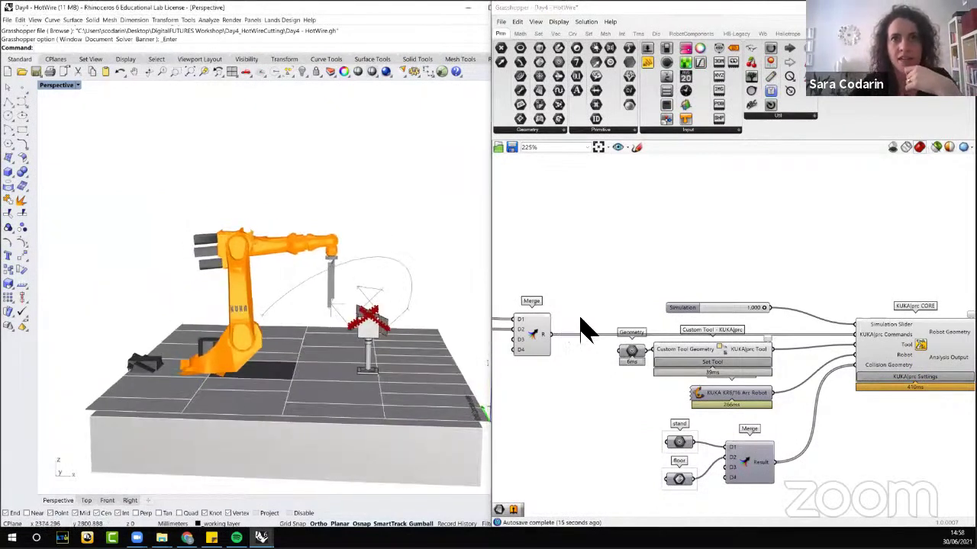
Step: Select the second branch's Construct Plane and examine its planes on the block from several angles before clearing the selection
scroll(610, 329, down, 5)
right_drag(569, 390, 798, 366)
drag(722, 445, 458, 378)
scroll(643, 359, up, 5)
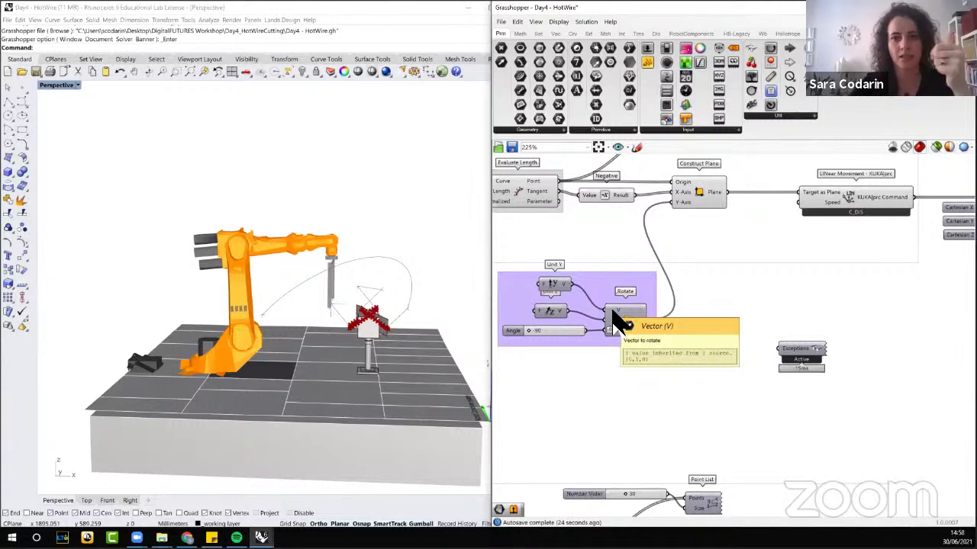
scroll(362, 327, up, 9)
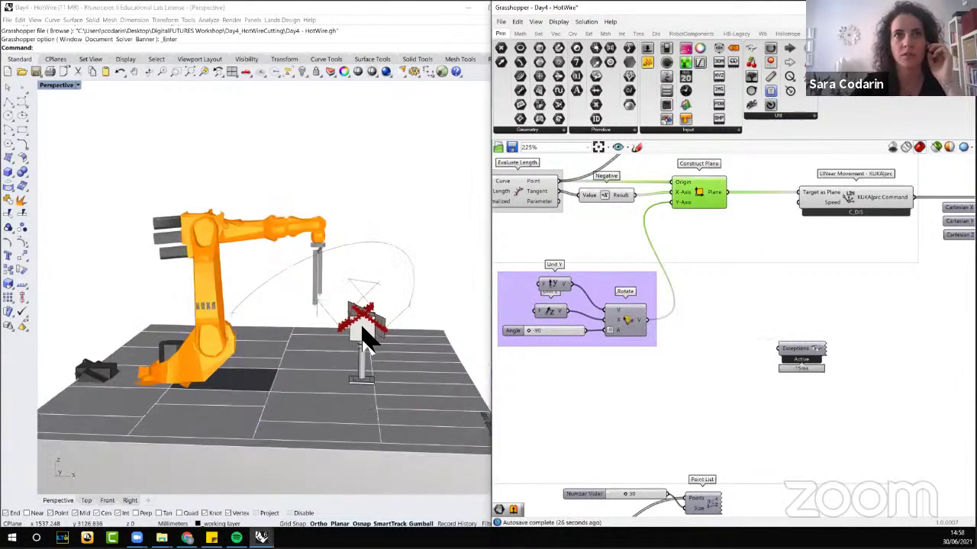
right_drag(314, 308, 348, 306)
scroll(349, 306, down, 6)
scroll(183, 292, up, 6)
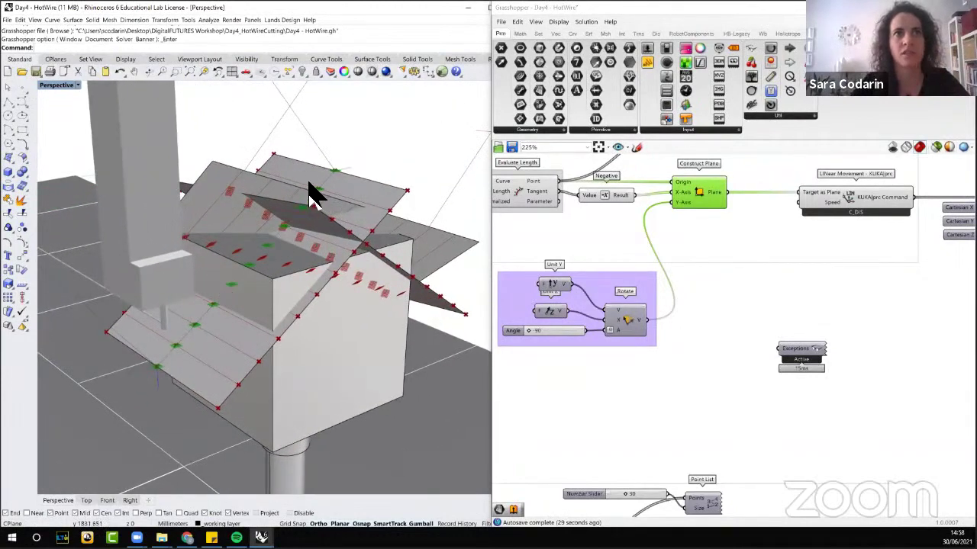
right_drag(313, 194, 351, 174)
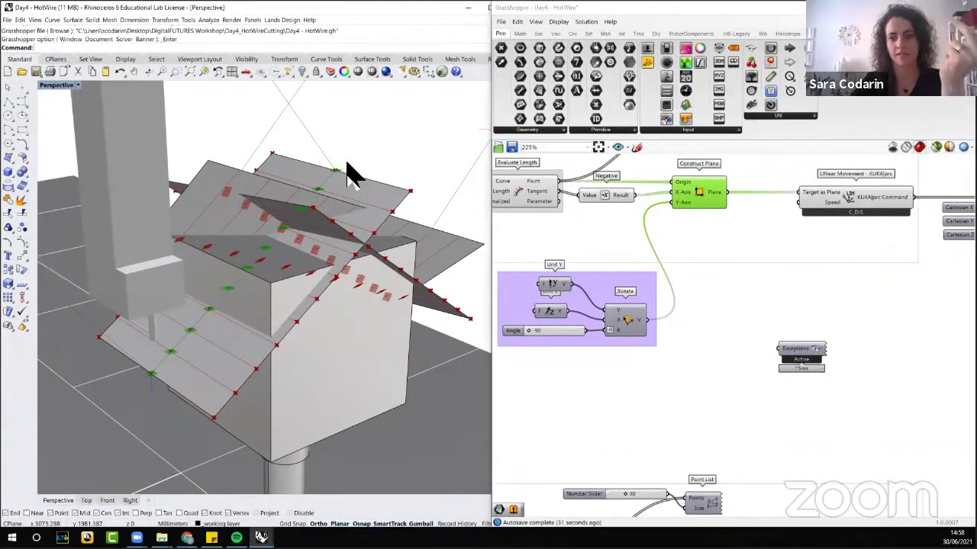
click(717, 333)
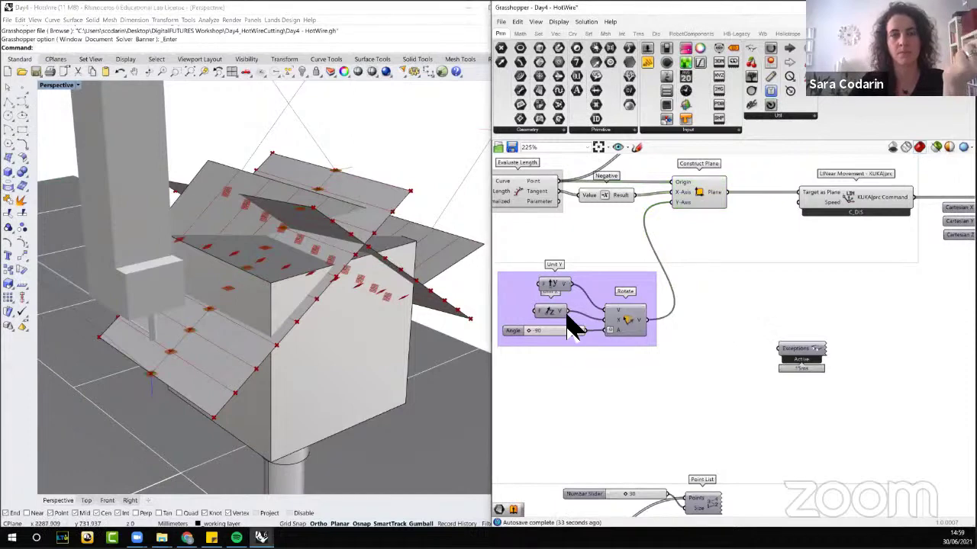
scroll(331, 290, down, 6)
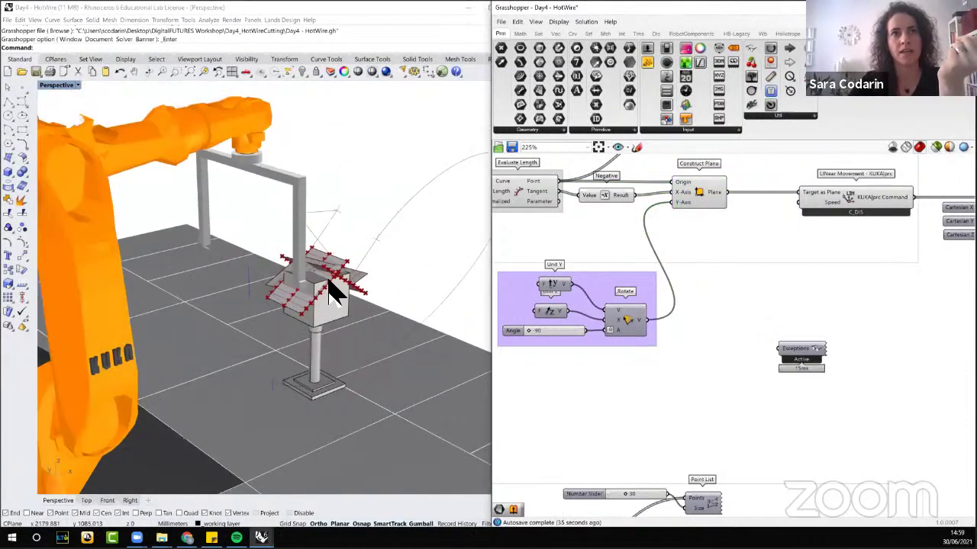
right_drag(330, 292, 299, 311)
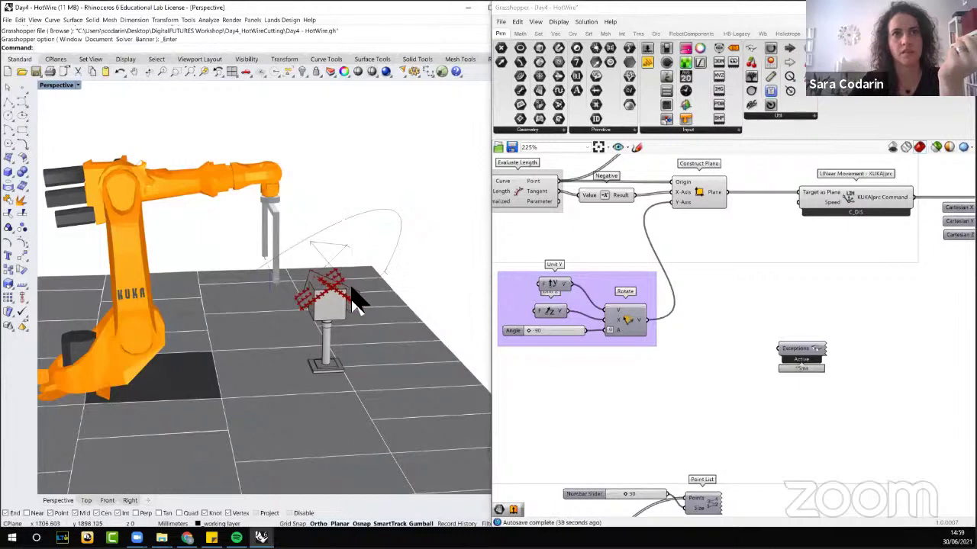
Step: Open the KUKA|prc CORE settings, review the Collision Checking option, and close the dialog
scroll(813, 285, down, 4)
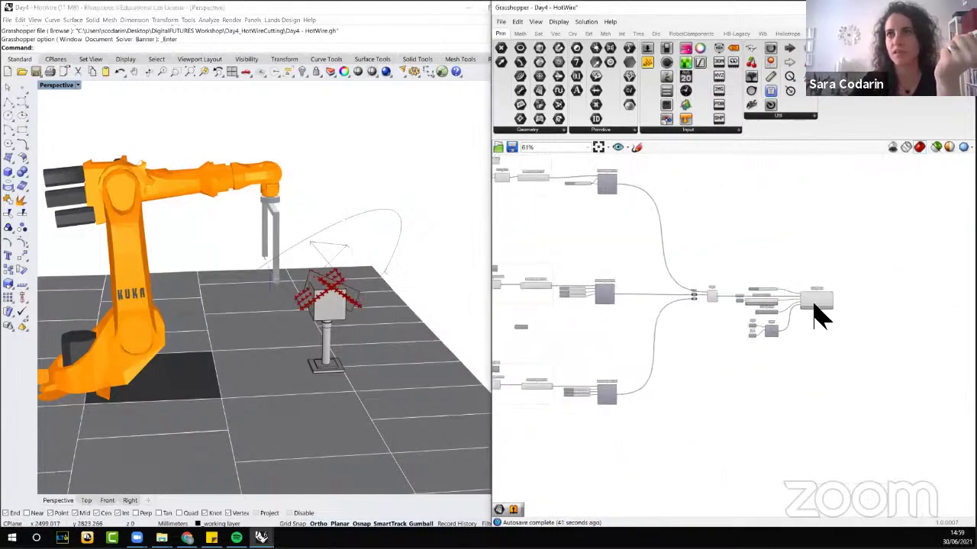
scroll(307, 269, up, 3)
scroll(801, 312, up, 5)
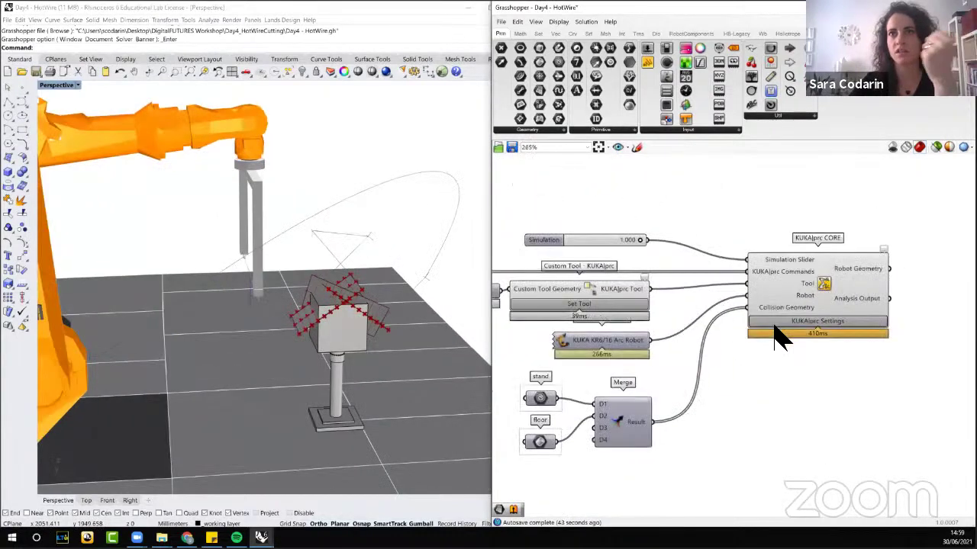
double_click(778, 331)
click(434, 181)
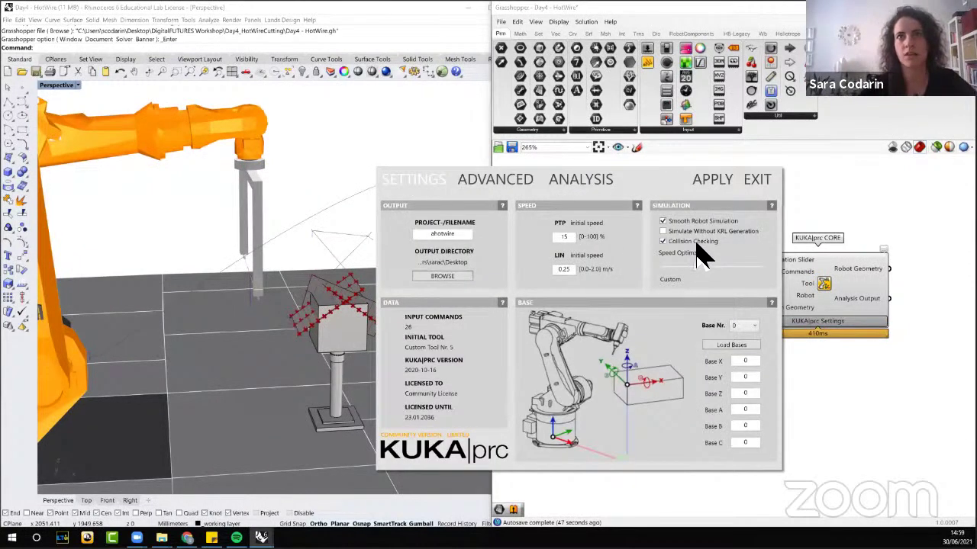
click(757, 180)
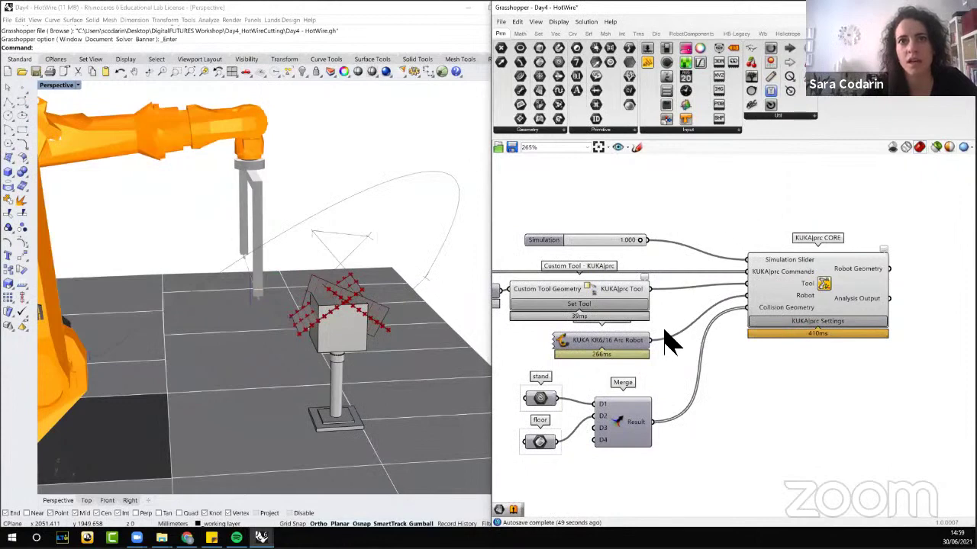
Step: Select the stand and floor geometry parameters in turn to identify their collision objects, shifting both slightly on the canvas
drag(572, 464, 519, 375)
click(679, 412)
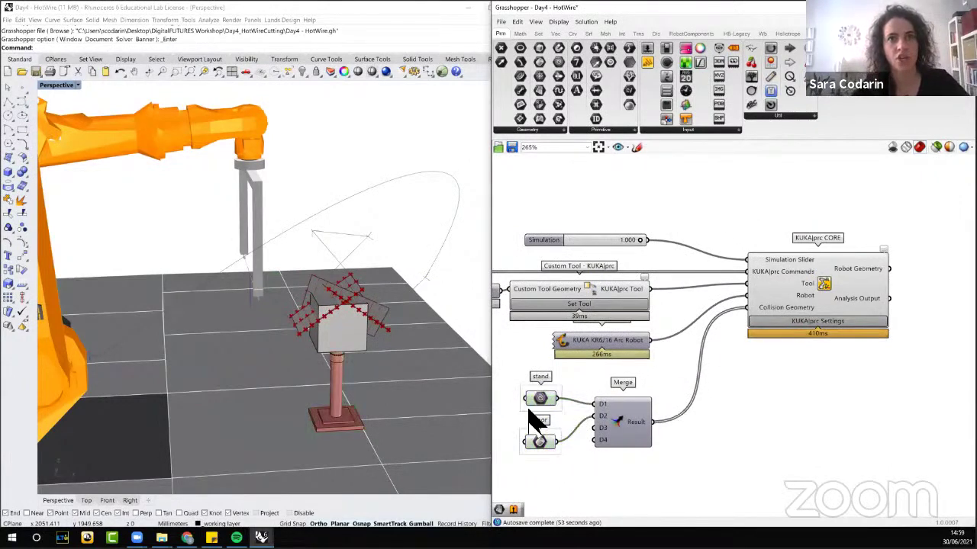
drag(540, 392, 540, 385)
drag(540, 441, 539, 442)
drag(540, 392, 539, 386)
scroll(343, 372, down, 6)
drag(539, 441, 542, 433)
scroll(316, 347, down, 6)
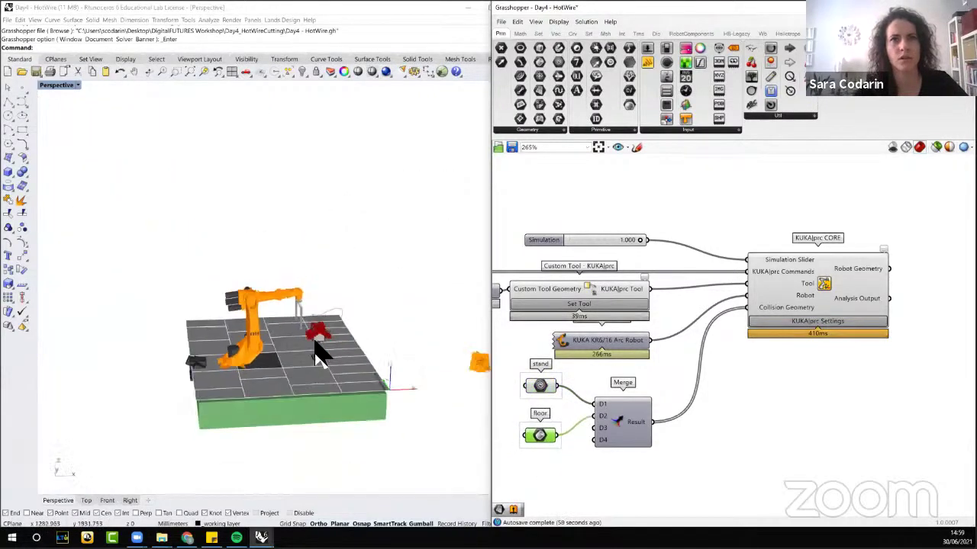
Step: Check the stand and floor geometry against the whole scene, nudge the Merge that collects them, and clear the selection
right_drag(324, 368, 443, 427)
click(544, 387)
click(543, 431)
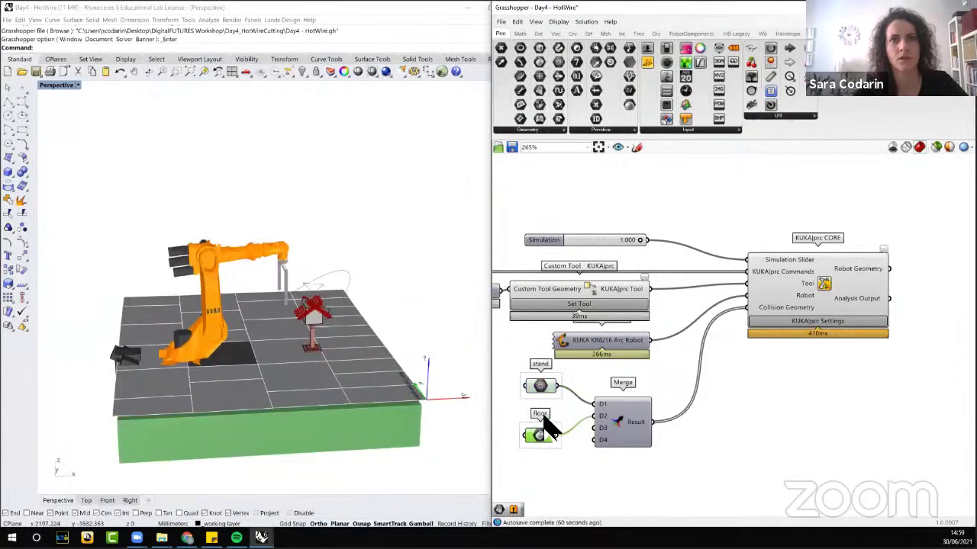
click(542, 389)
click(542, 432)
drag(638, 421, 639, 418)
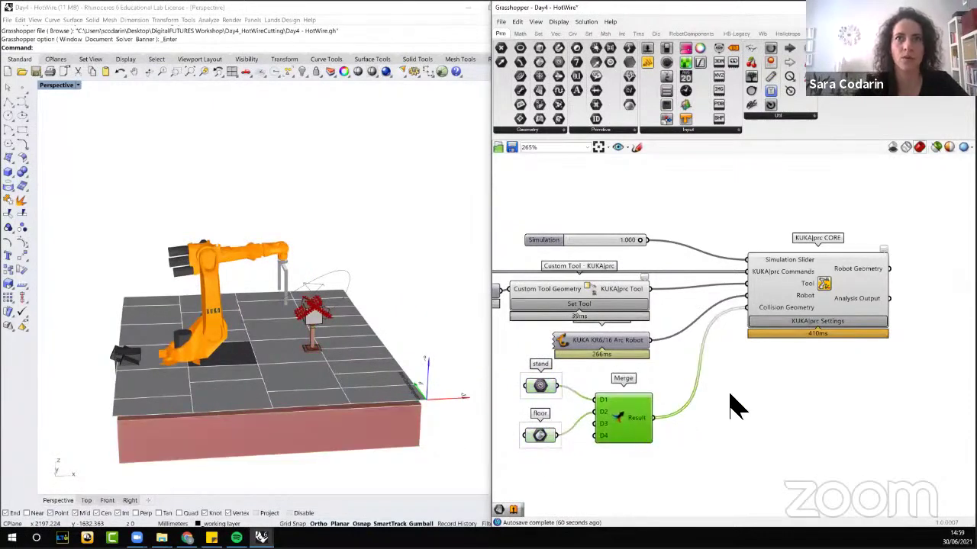
click(730, 394)
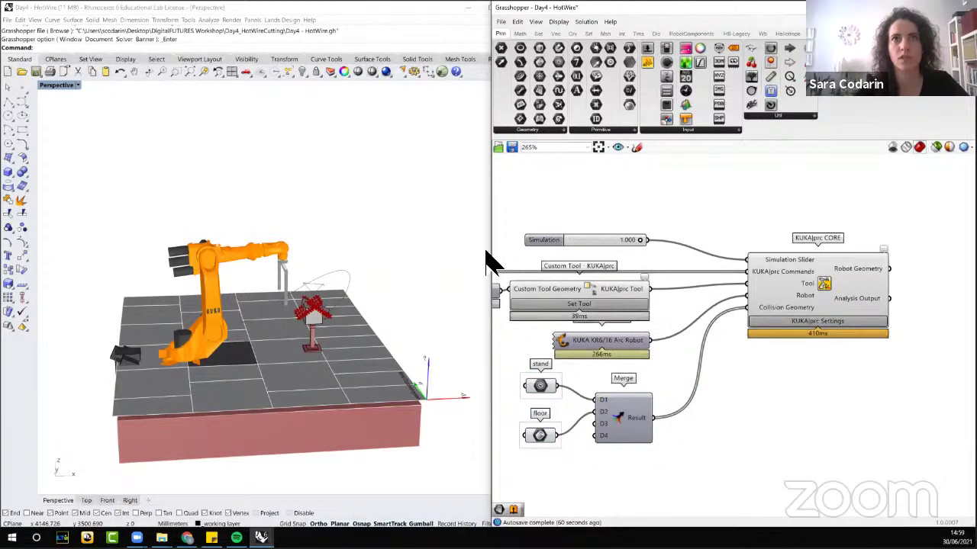
Step: Widen the Rhino window to expose the layer list and unlock the Cut planes layer
drag(490, 253, 607, 259)
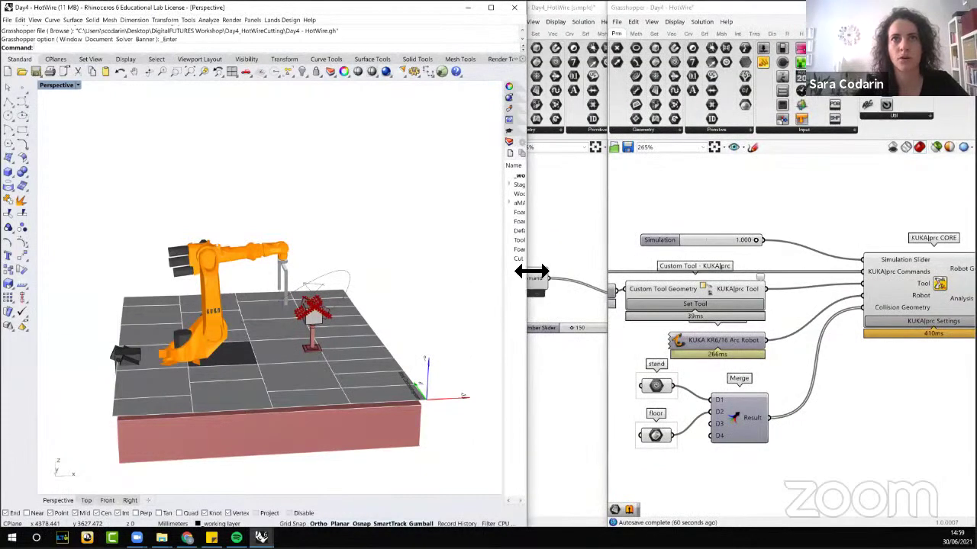
drag(531, 271, 501, 292)
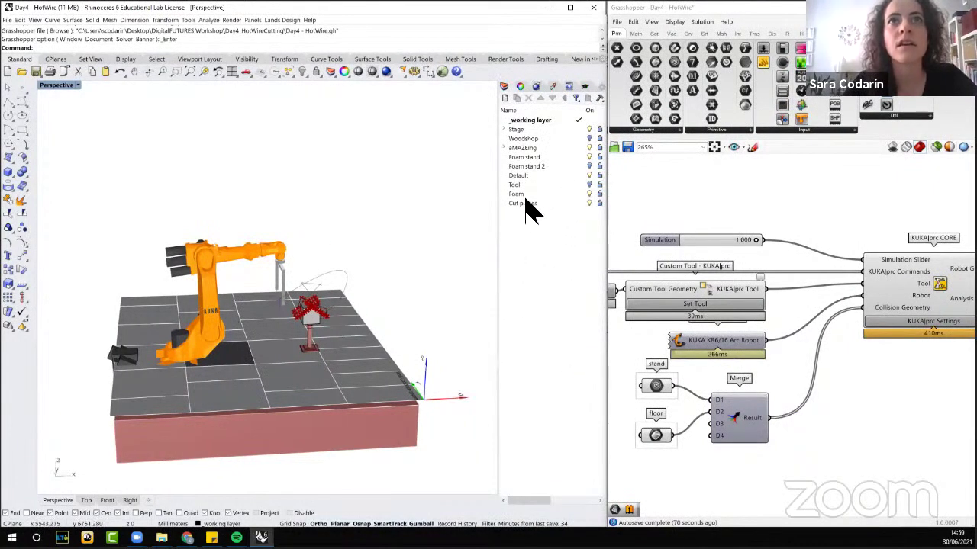
click(600, 203)
Step: Move one of the two crossing cut planes from the foam block down to the stand's base and deselect it
scroll(309, 305, up, 5)
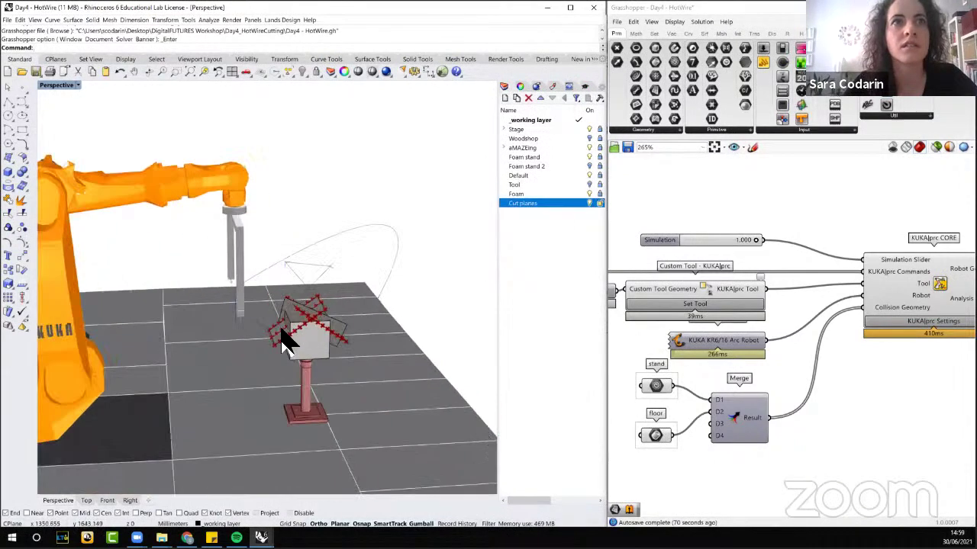
click(279, 343)
drag(296, 305, 280, 405)
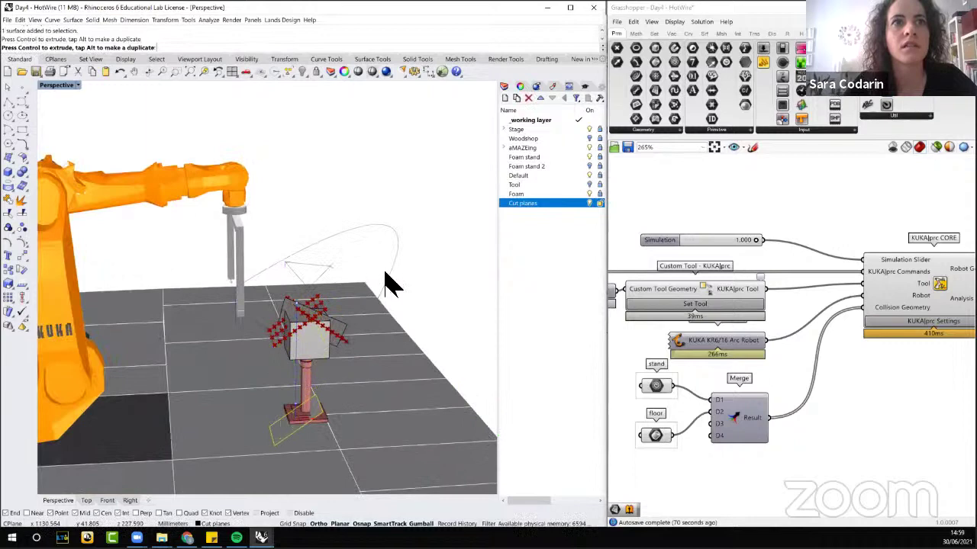
click(460, 235)
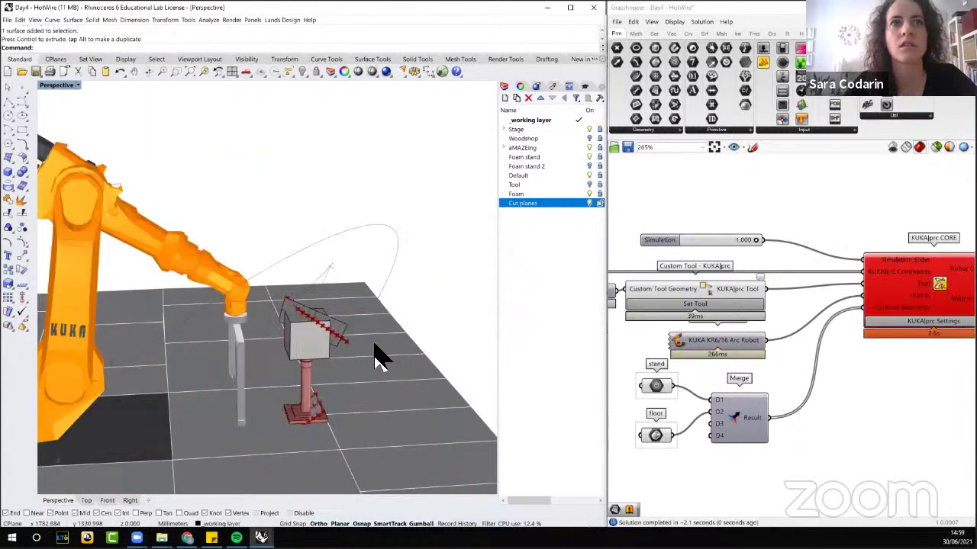
Step: Set the Simulation slider to 0.785 and examine the hot-wire tool around the block and stand for collisions
scroll(374, 355, down, 5)
right_drag(374, 355, 379, 383)
scroll(342, 394, up, 3)
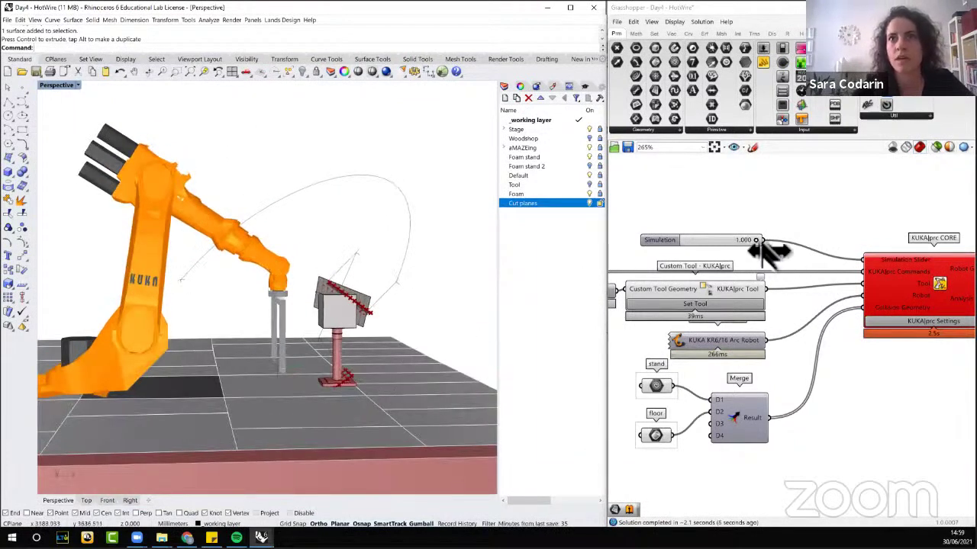
drag(769, 255, 741, 265)
right_drag(415, 338, 364, 364)
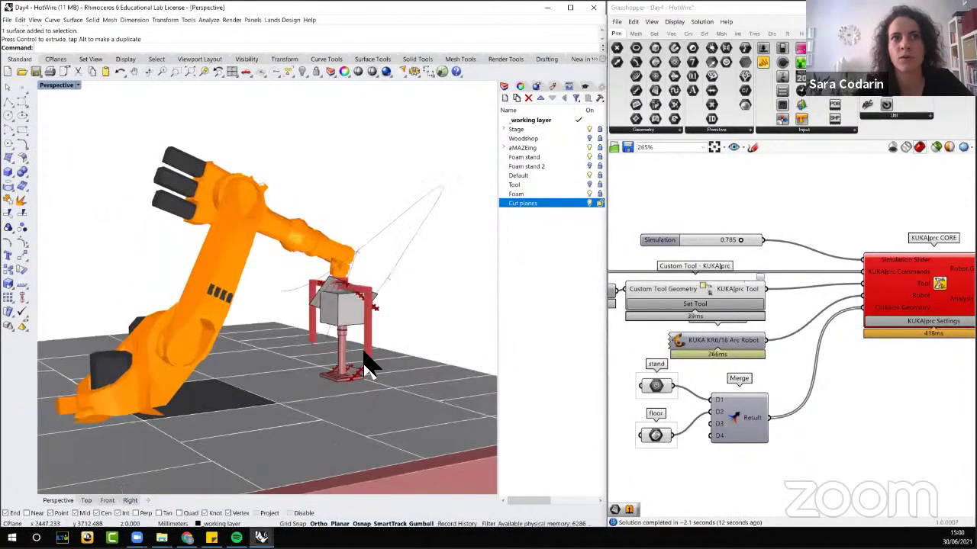
scroll(358, 363, up, 5)
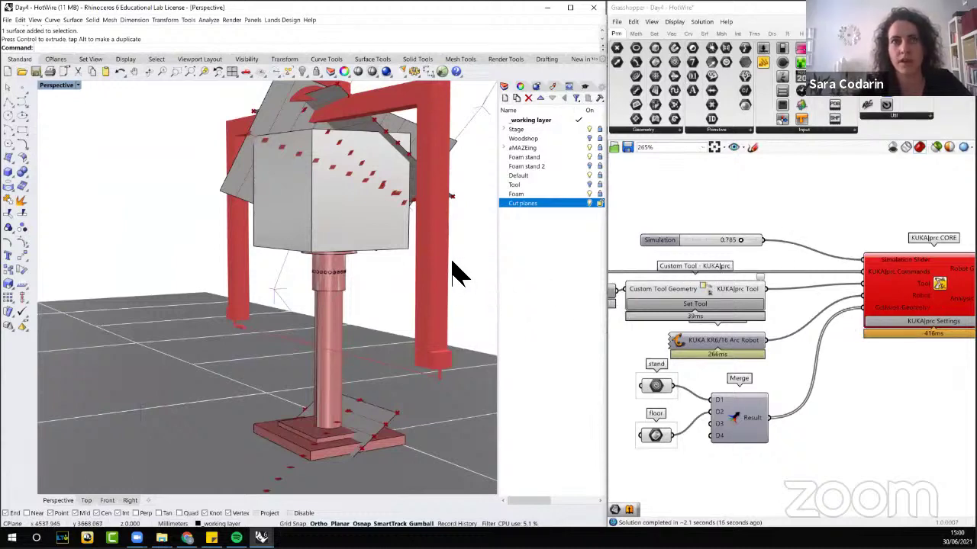
scroll(452, 275, down, 5)
mouse_move(441, 272)
right_down()
mouse_move(430, 277)
mouse_move(446, 281)
right_up()
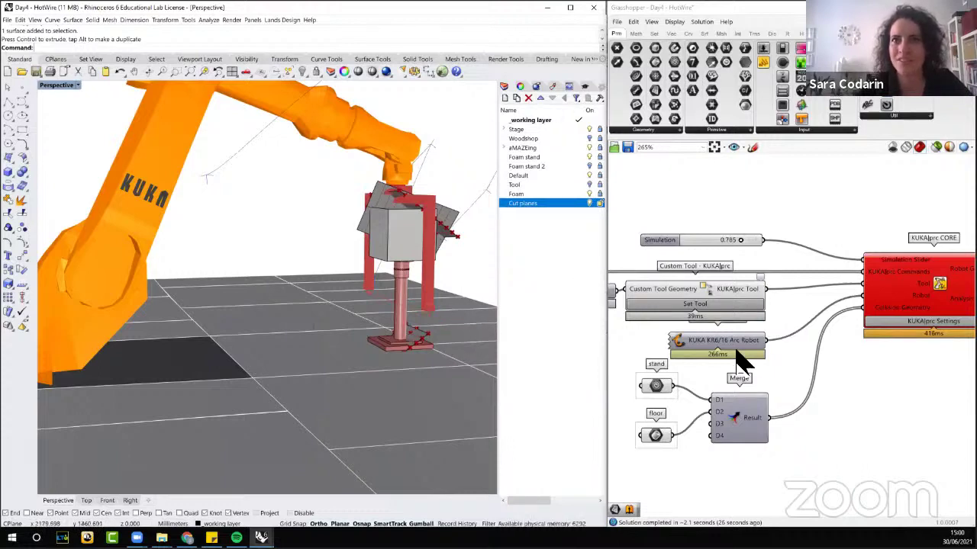
Step: Set the Simulation slider to 0.935 and check the tool's position near the stand in the whole scene
scroll(756, 344, down, 3)
scroll(751, 290, up, 8)
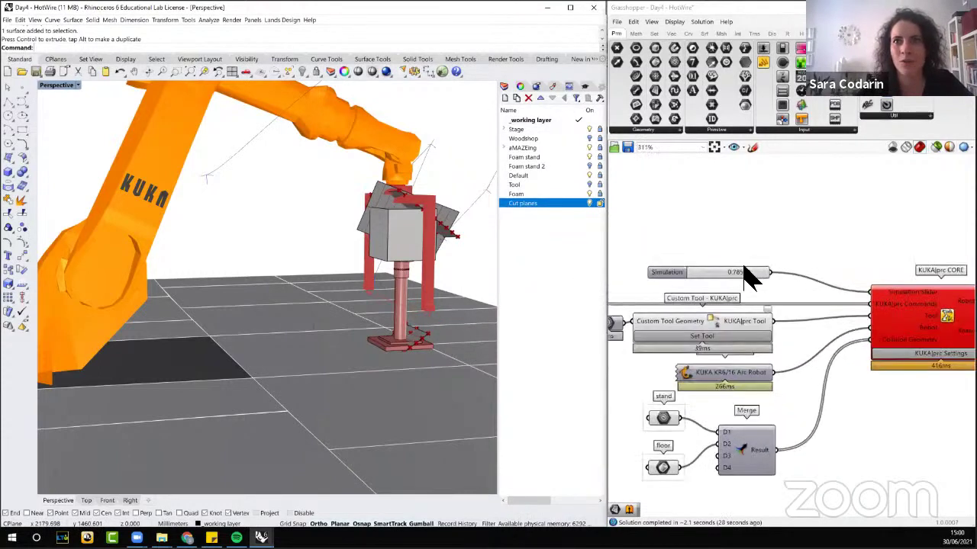
drag(752, 287, 797, 287)
right_drag(401, 344, 266, 356)
scroll(439, 305, down, 3)
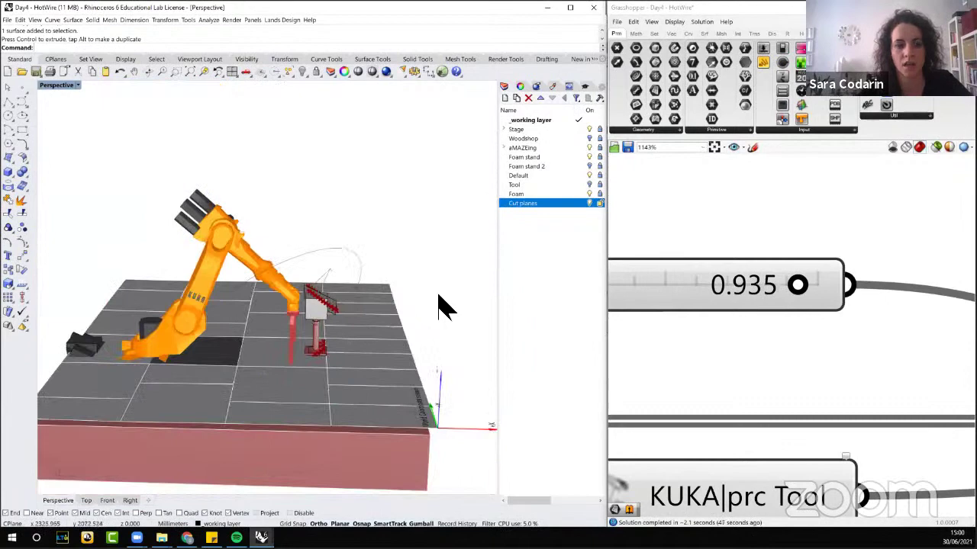
Step: Undo the cut plane's move and set the Simulation slider to 1.000
key(ctrl+z)
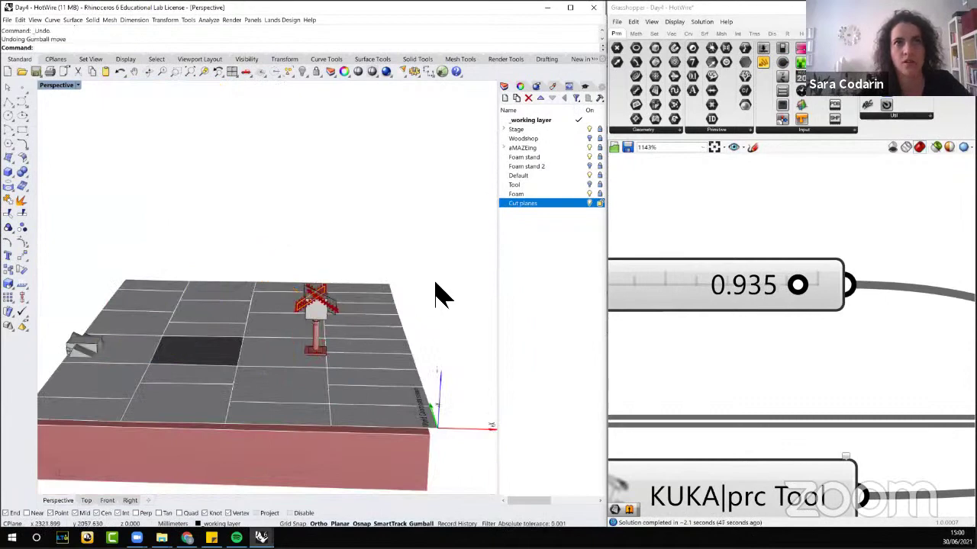
click(722, 253)
scroll(787, 279, down, 8)
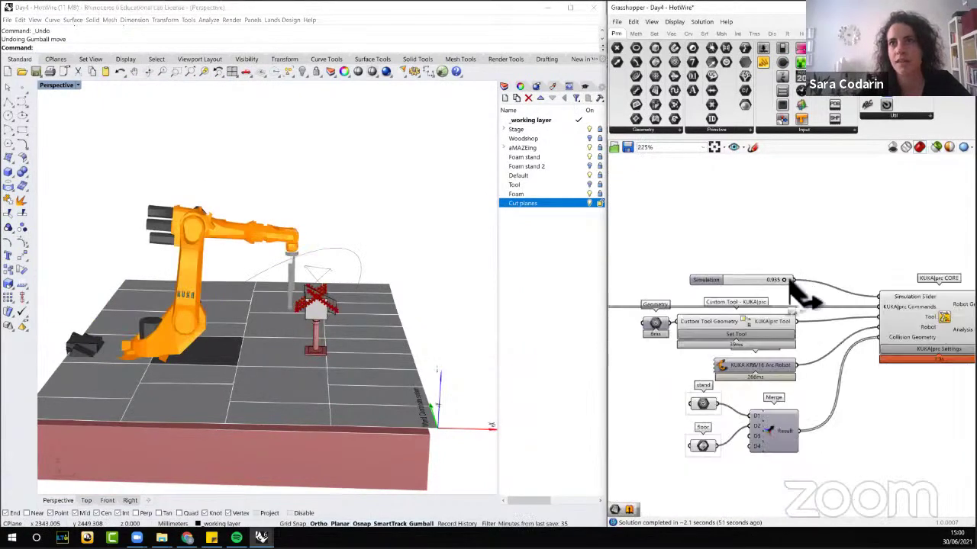
scroll(805, 297, up, 3)
drag(782, 281, 811, 323)
Step: Connect the lower relay to the D3 input of the Merge that feeds the KUKA|prc commands
scroll(815, 305, down, 5)
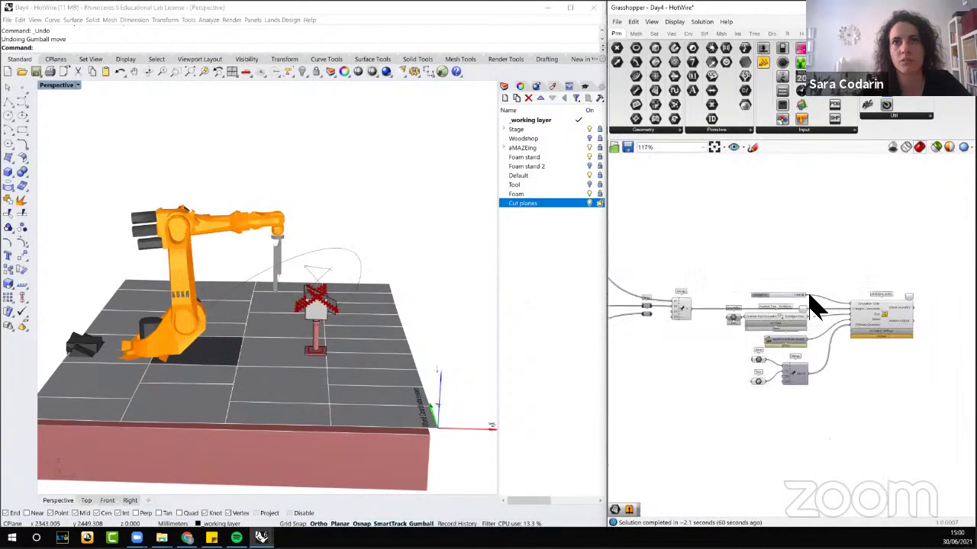
scroll(811, 297, up, 5)
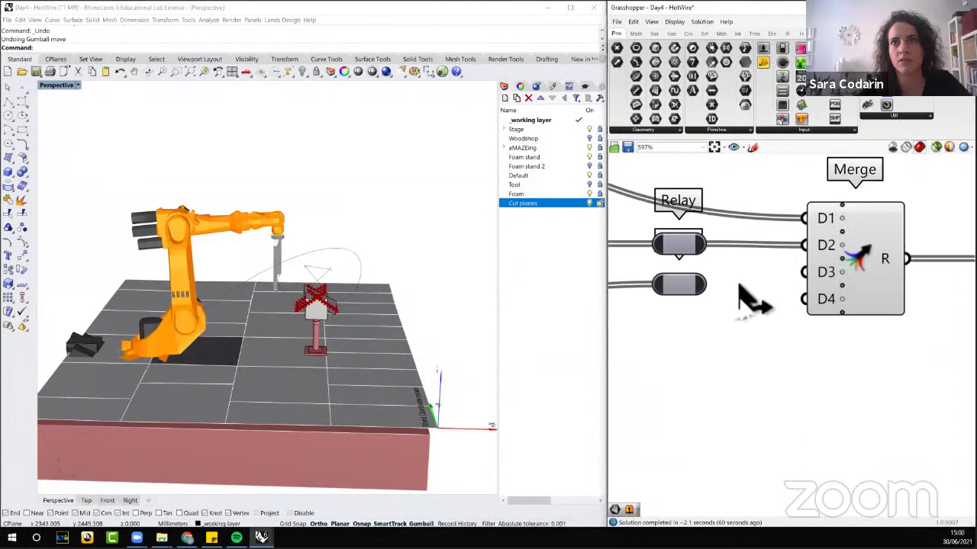
drag(739, 287, 796, 282)
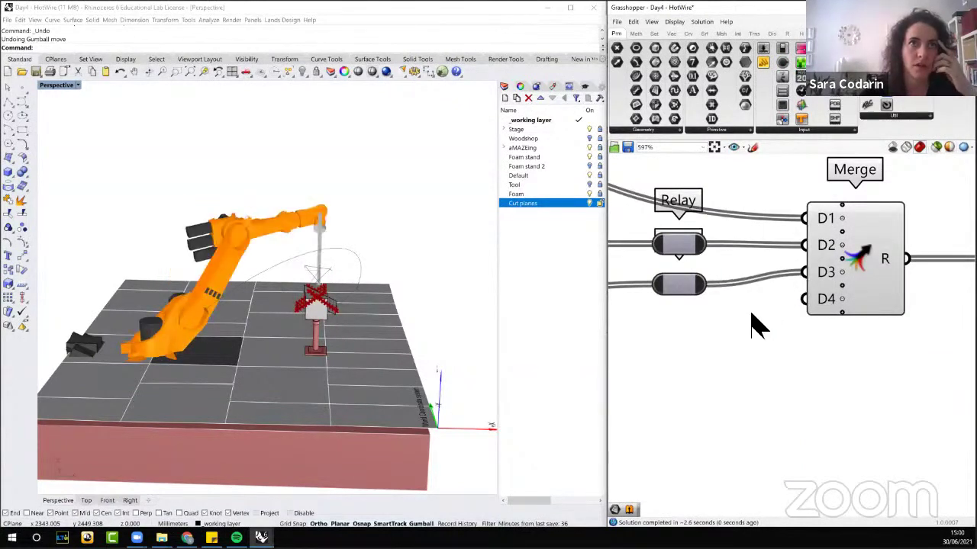
Step: Set the Simulation slider to 0.744 and check the robot's pose above the foam block
scroll(754, 324, down, 3)
scroll(857, 293, up, 3)
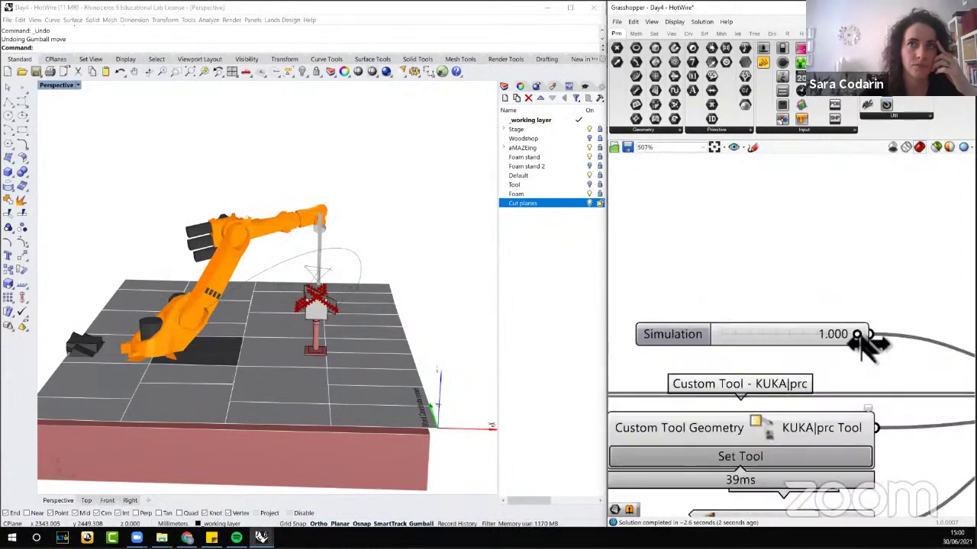
drag(861, 335, 822, 336)
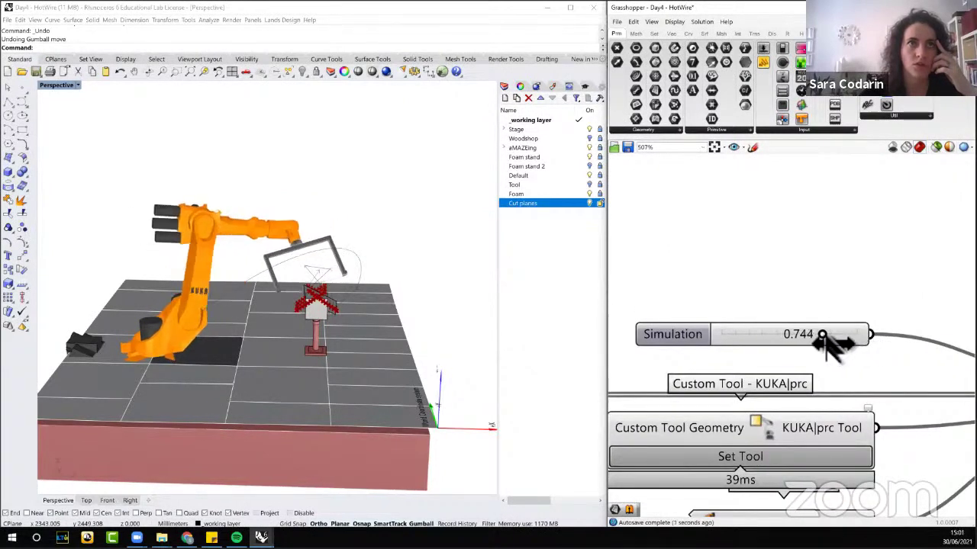
right_drag(453, 316, 419, 302)
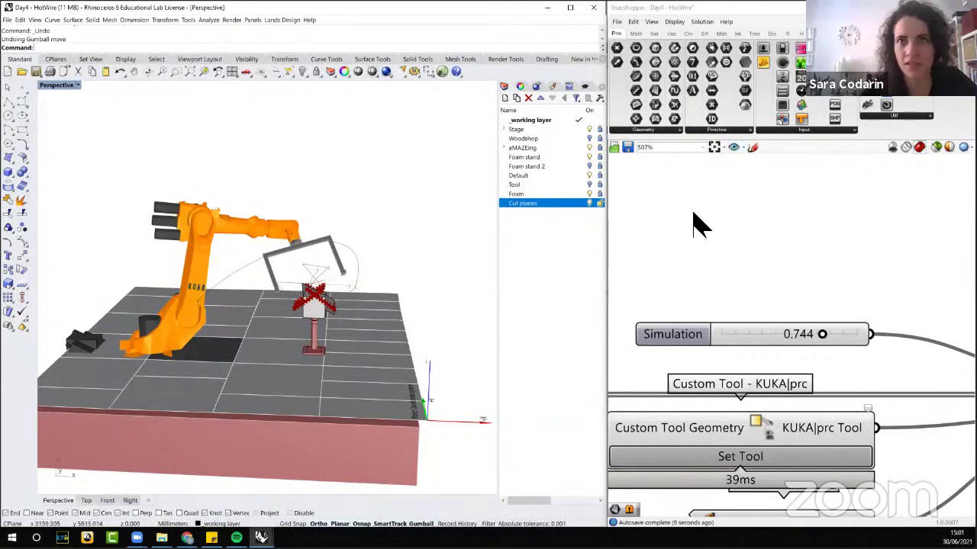
Step: Widen the Grasshopper window over the layer list and set the Simulation slider to 0.731
scroll(725, 251, down, 4)
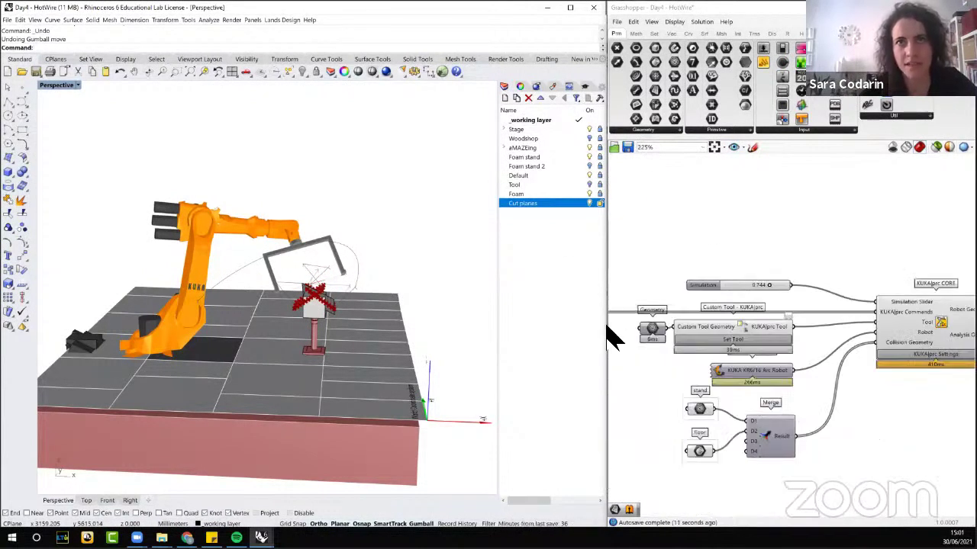
click(609, 329)
drag(609, 329, 483, 330)
scroll(343, 295, up, 5)
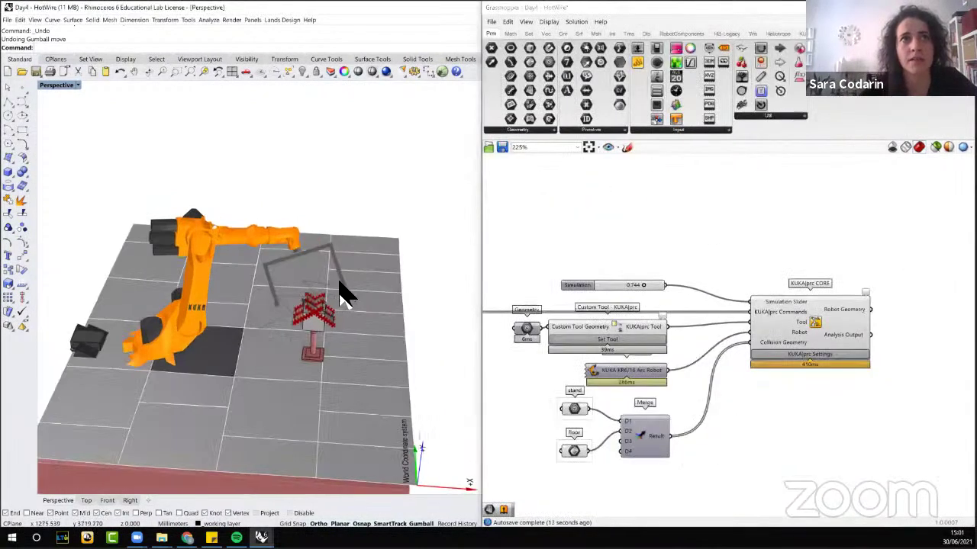
scroll(661, 280, up, 4)
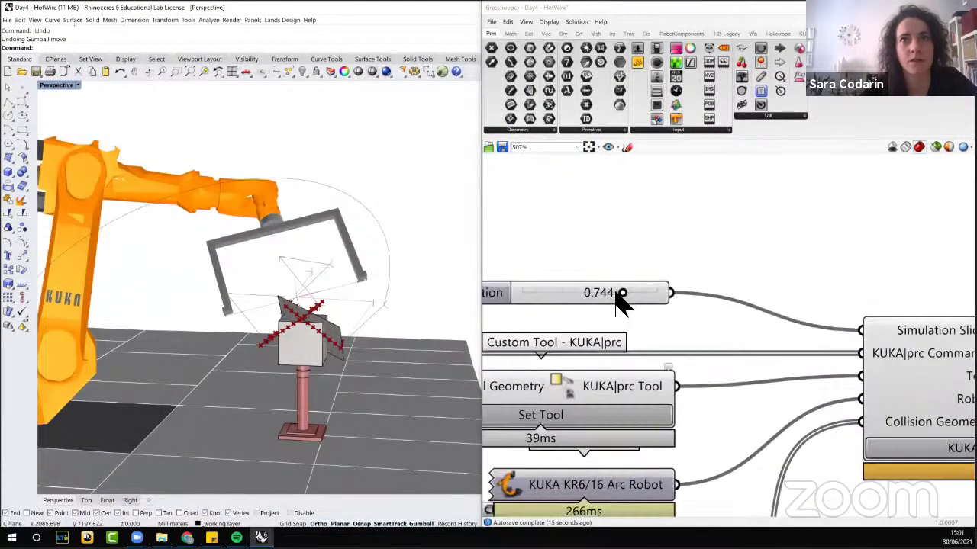
mouse_move(620, 294)
mouse_down()
mouse_move(632, 295)
mouse_move(621, 295)
mouse_up()
scroll(207, 273, up, 8)
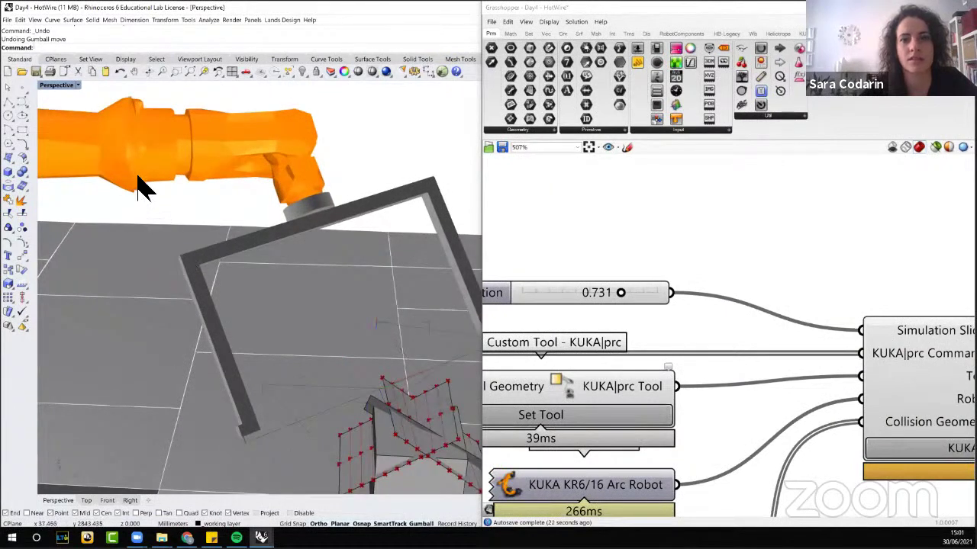
Step: Examine the hot-wire tool's position relative to the robot, foam block and stage from several angles and distances
scroll(135, 180, down, 4)
mouse_move(137, 180)
right_down()
mouse_move(148, 170)
mouse_move(141, 176)
right_up()
right_drag(200, 191, 154, 141)
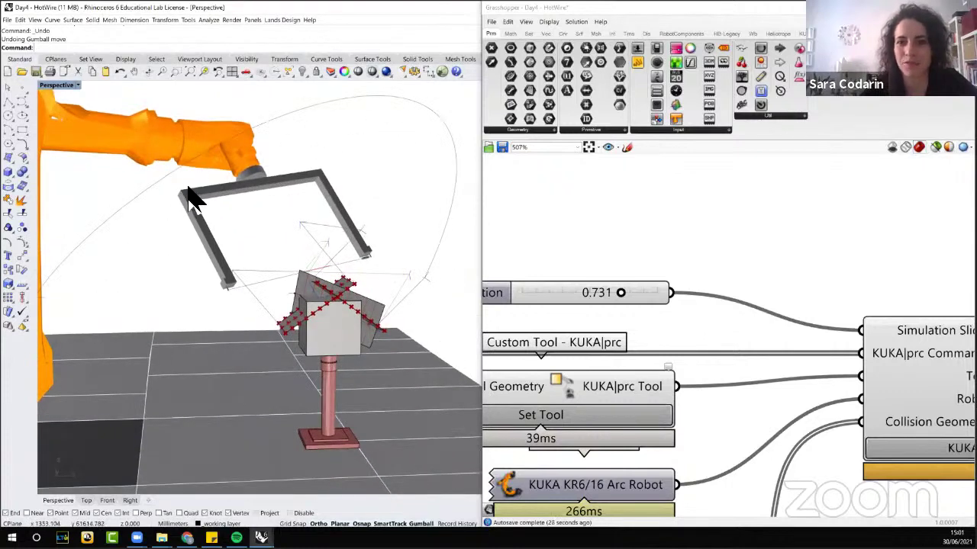
scroll(231, 210, down, 5)
right_drag(231, 210, 230, 241)
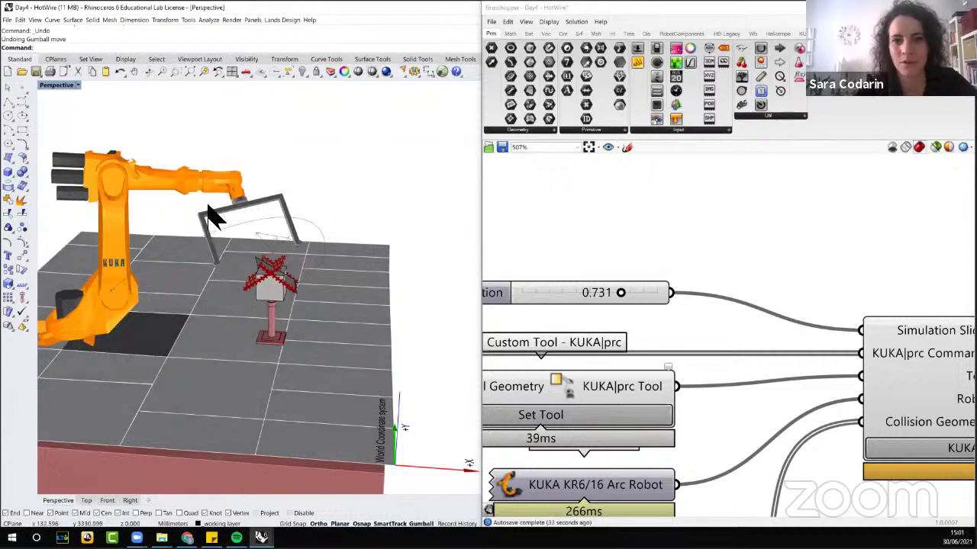
scroll(291, 224, down, 6)
right_drag(292, 224, 277, 245)
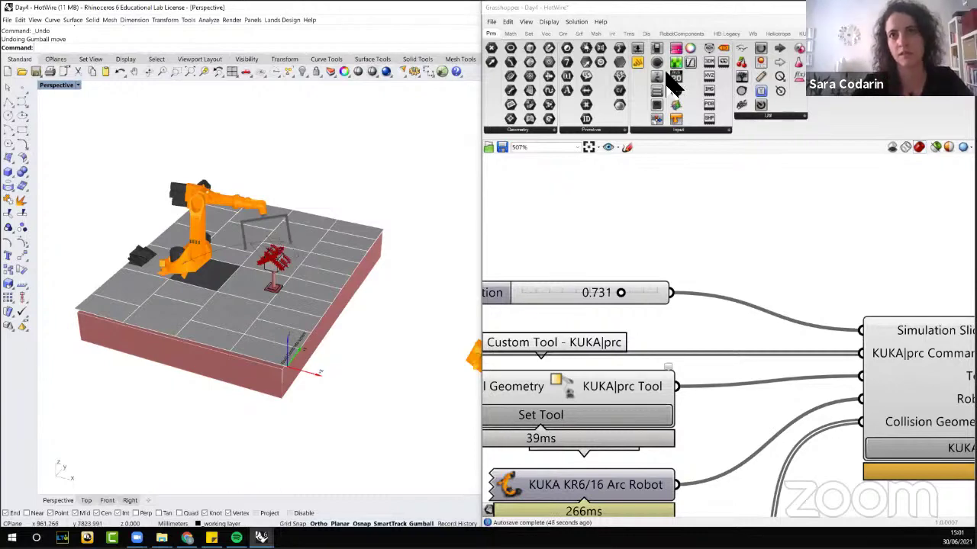
Step: Open the KUKA|prc CORE settings and set the project filename to hotwire
scroll(645, 306, down, 3)
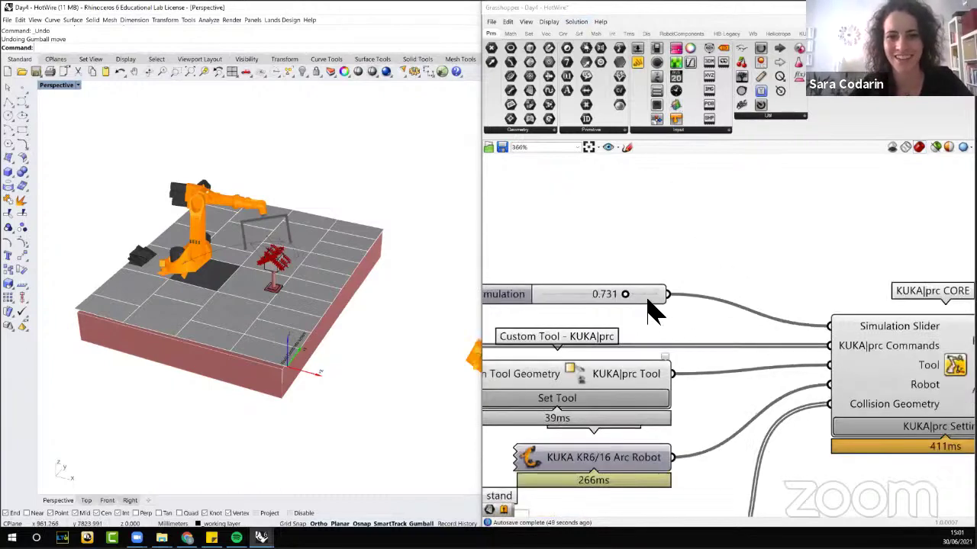
click(804, 384)
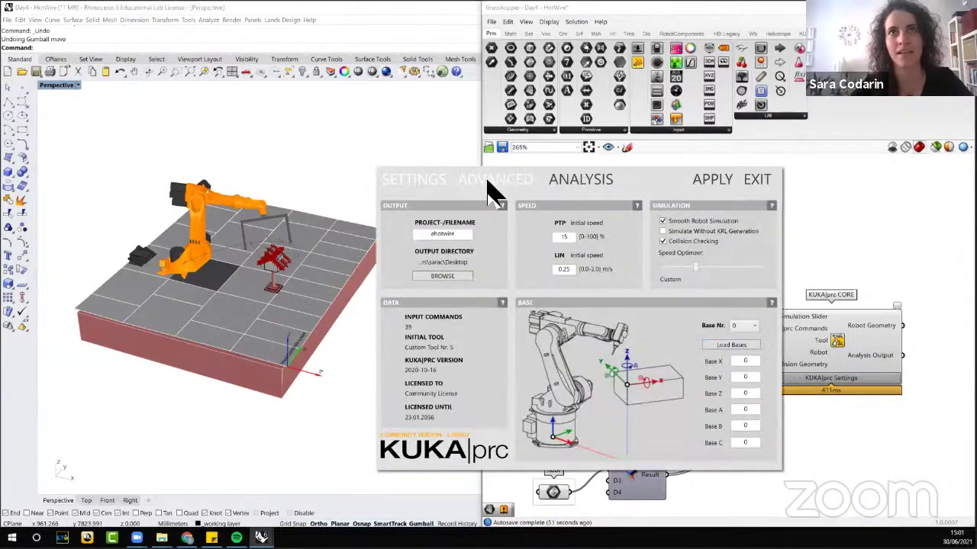
double_click(465, 232)
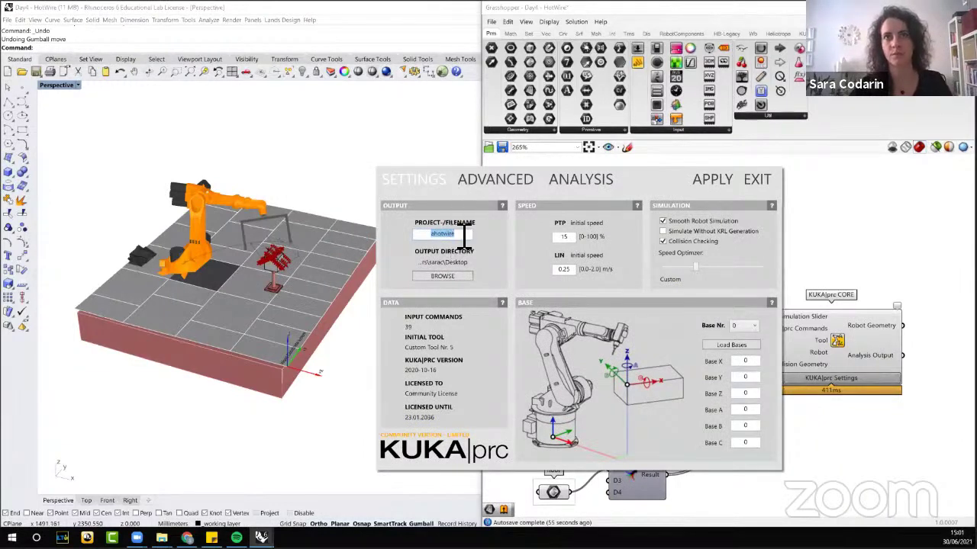
click(470, 235)
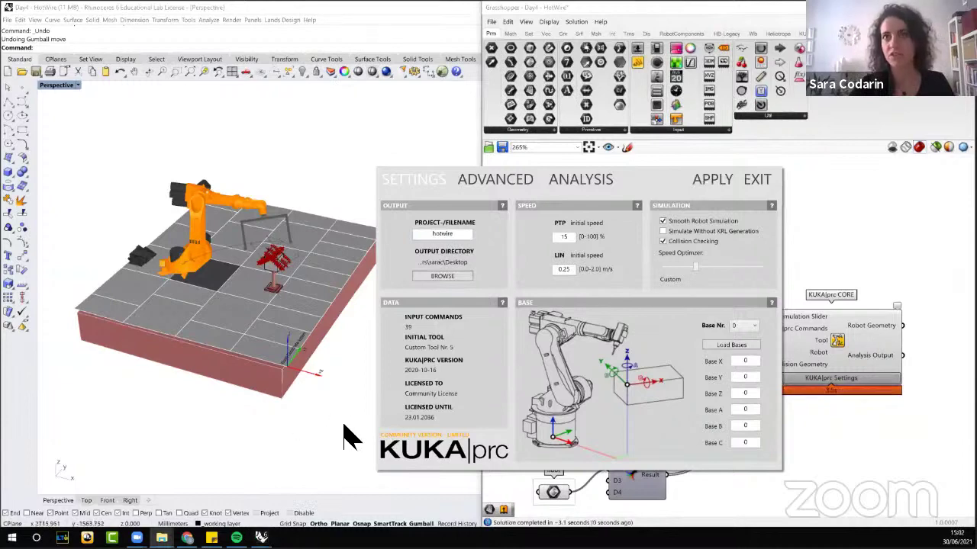
Step: Close the KUKA|prc settings, set the Simulation slider to 0.712, and reopen the settings to apply them again
click(758, 180)
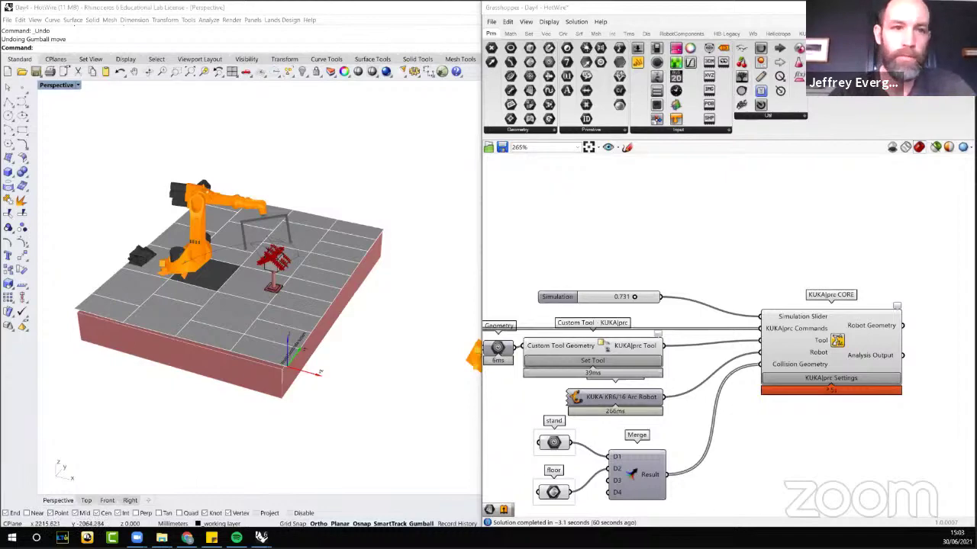
scroll(242, 227, up, 5)
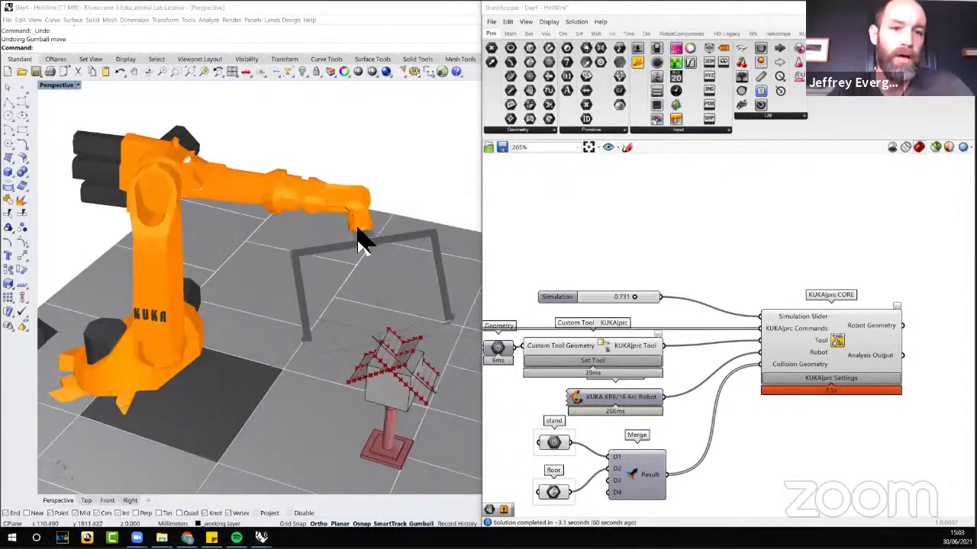
mouse_move(627, 299)
mouse_down()
mouse_move(642, 304)
mouse_move(632, 306)
mouse_up()
double_click(833, 383)
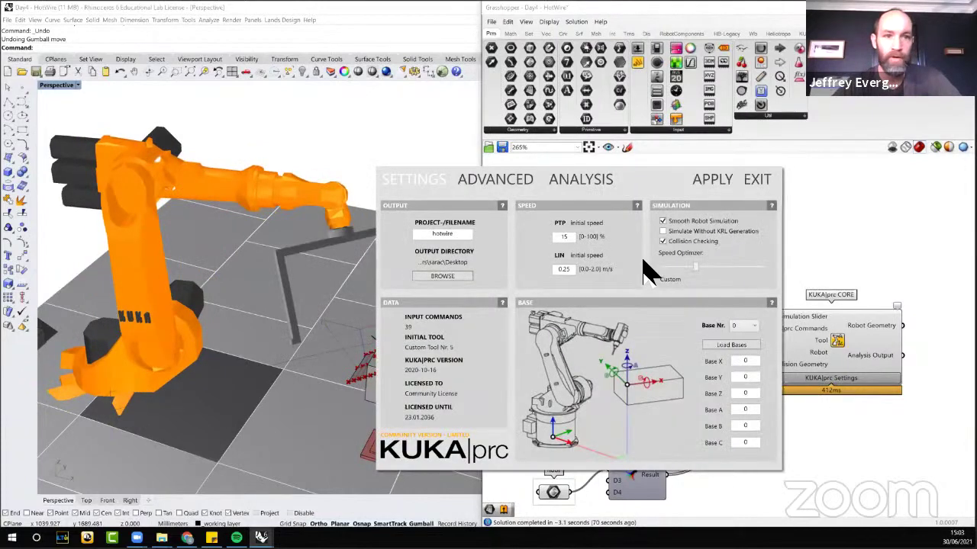
click(710, 180)
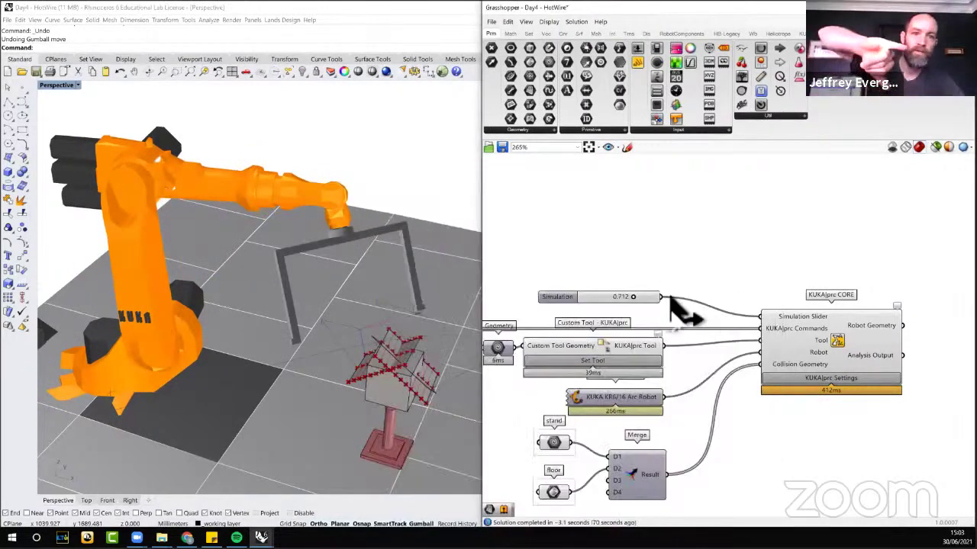
Step: Lengthen the Simulation slider for finer control and place it above the KUKA|prc CORE component
drag(652, 293, 898, 298)
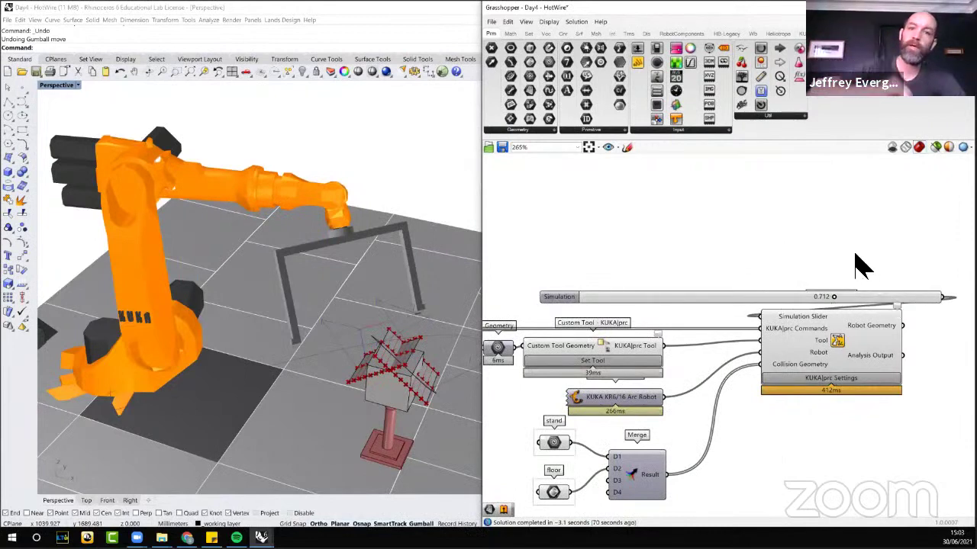
drag(839, 299, 720, 219)
Step: Set the middle toolpath branch's Cartesian Offset sliders to 186 for Y and 554 for Z
scroll(818, 318, down, 10)
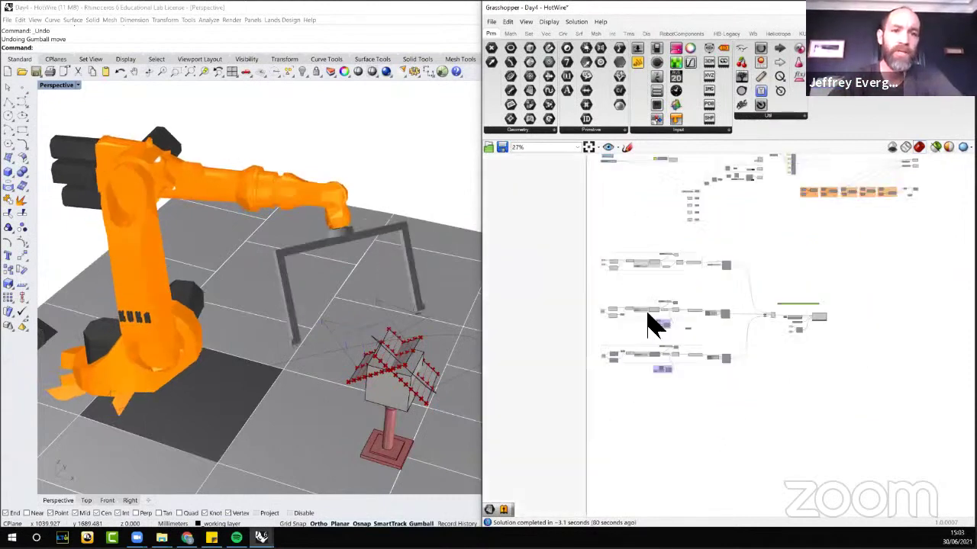
scroll(680, 317, up, 10)
scroll(724, 325, up, 2)
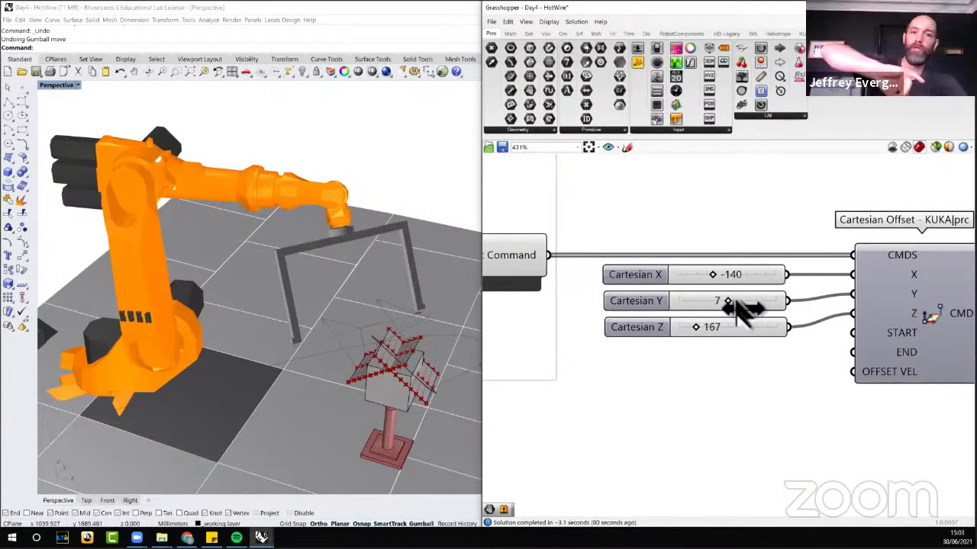
drag(734, 303, 737, 303)
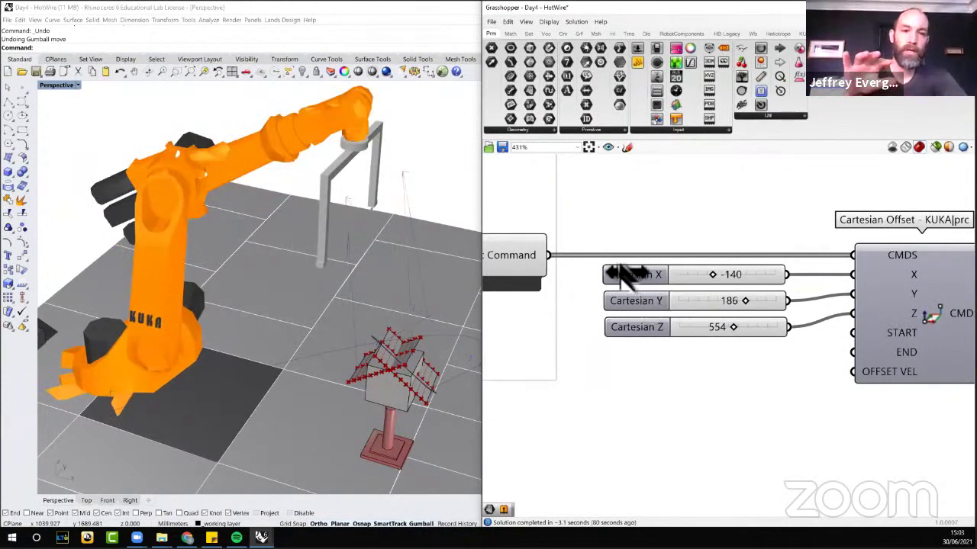
Step: Undo the Cartesian Z slider changes on the middle branch, keeping the Cartesian Y offset at 186
key(ctrl+z)
scroll(634, 218, down, 4)
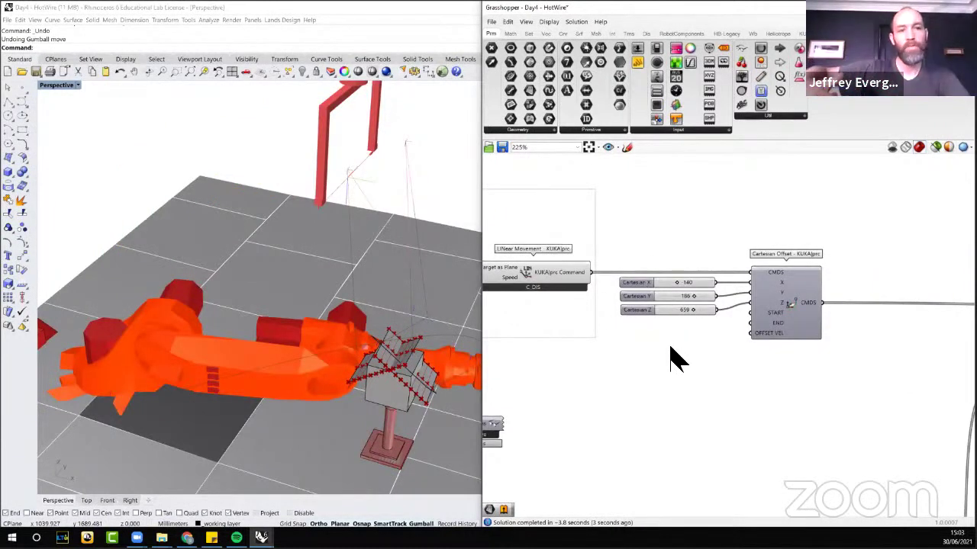
key(ctrl+z)
Step: Advance the Simulation slider slightly to check the robot's pose above the foam block
scroll(676, 327, down, 1)
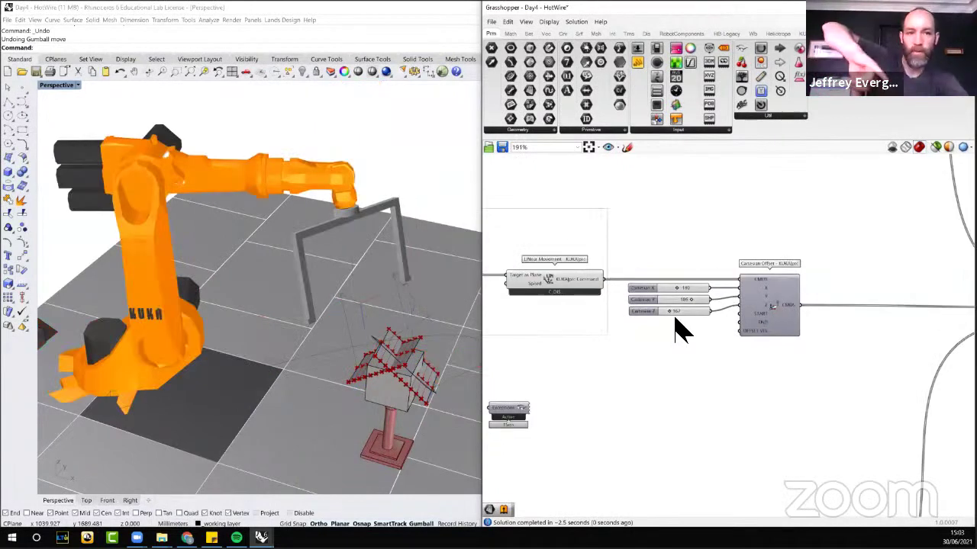
scroll(676, 273, down, 9)
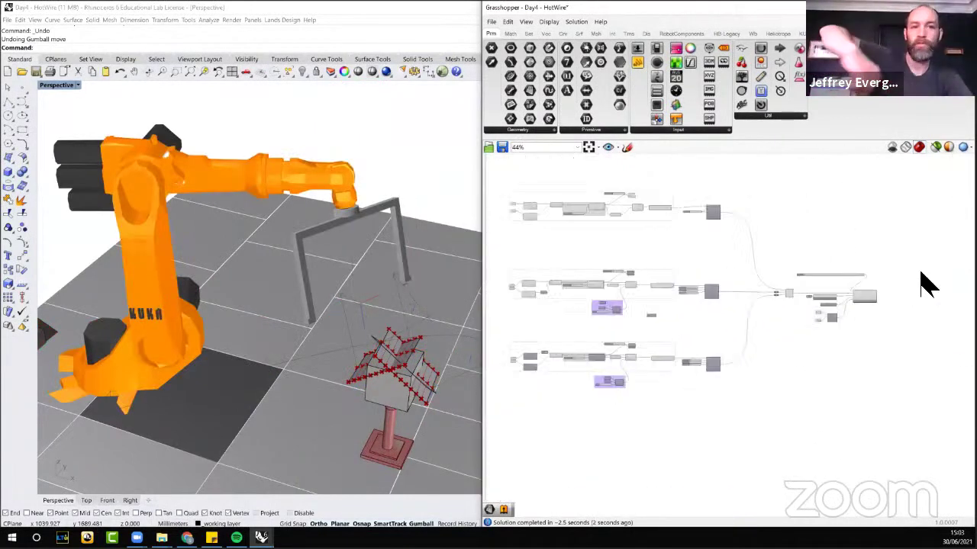
scroll(881, 272, up, 10)
scroll(767, 280, up, 3)
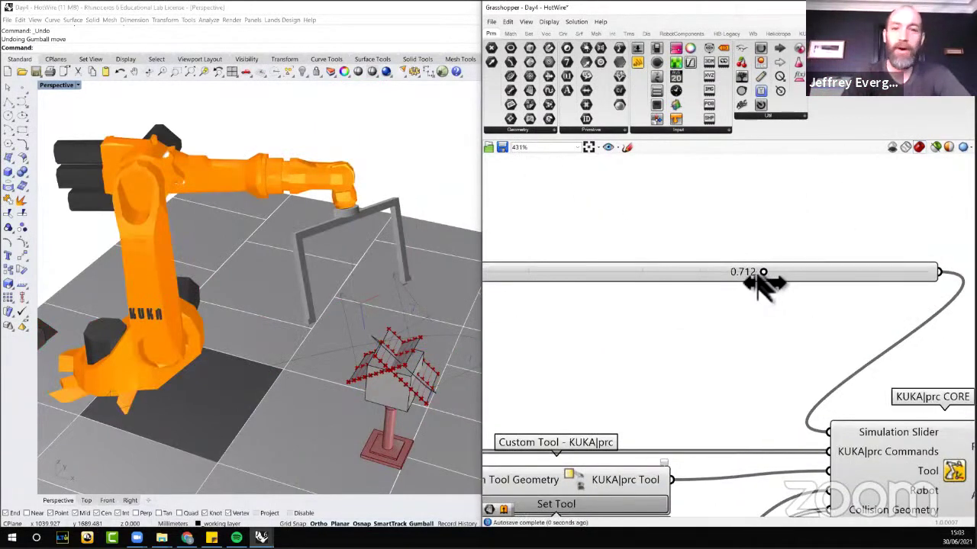
mouse_move(763, 279)
mouse_down()
mouse_move(732, 279)
mouse_move(869, 299)
mouse_move(940, 278)
mouse_move(710, 282)
mouse_move(769, 288)
mouse_up()
Step: Set the Cartesian Z slider of the lowest toolpath branch's Cartesian Offset to 209
scroll(790, 272, down, 9)
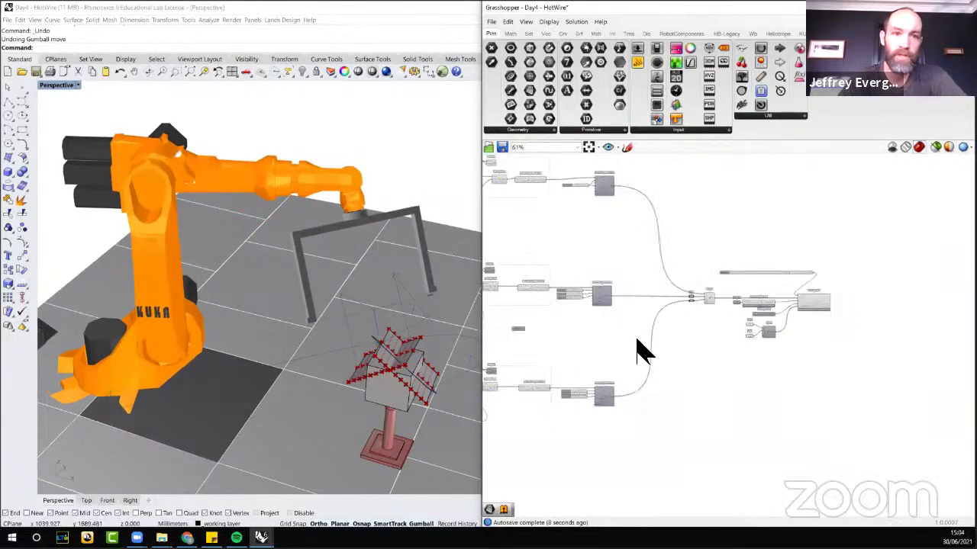
scroll(583, 412, up, 8)
scroll(593, 386, up, 2)
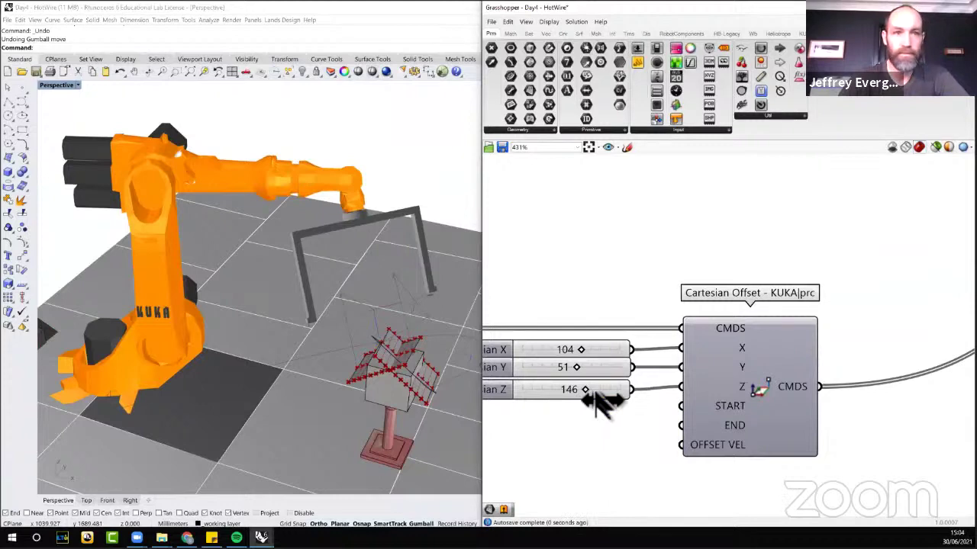
drag(599, 402, 599, 391)
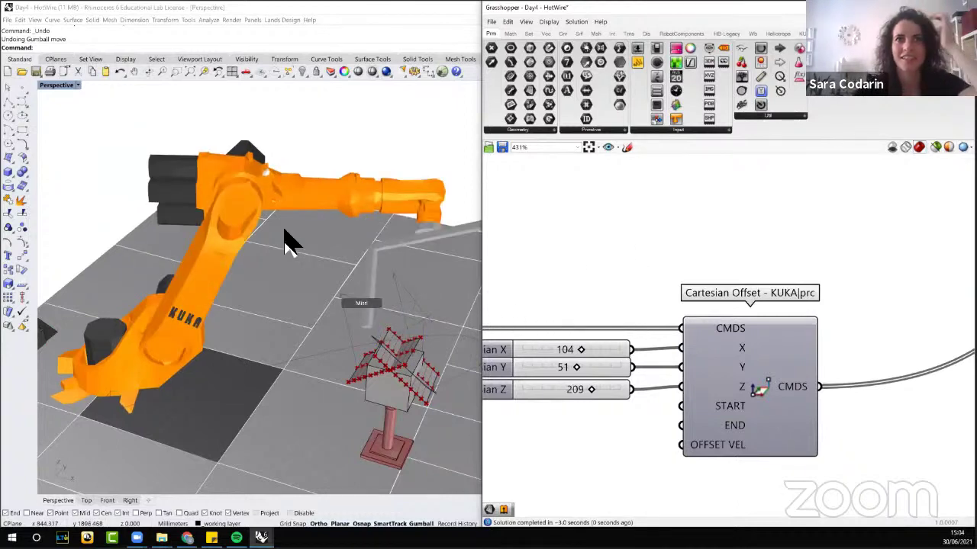
Step: Set the Simulation slider to 0.775 and inspect the robot and hot-wire tool from a higher viewpoint
scroll(286, 232, down, 4)
scroll(599, 263, down, 6)
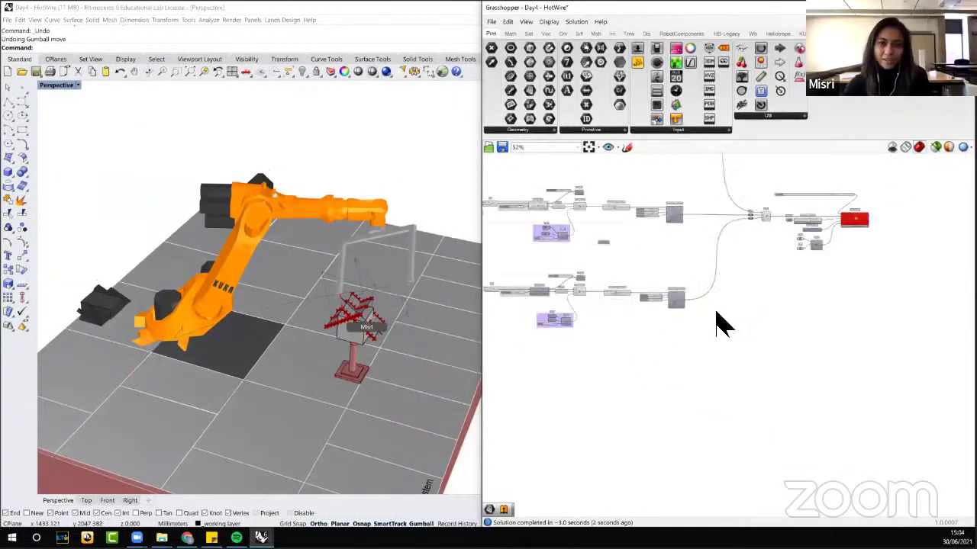
scroll(847, 204, up, 2)
scroll(843, 211, up, 3)
mouse_move(811, 211)
mouse_down()
mouse_move(819, 212)
mouse_move(763, 218)
mouse_move(849, 231)
mouse_move(808, 233)
mouse_move(832, 205)
mouse_move(822, 206)
mouse_up()
right_drag(416, 225, 424, 324)
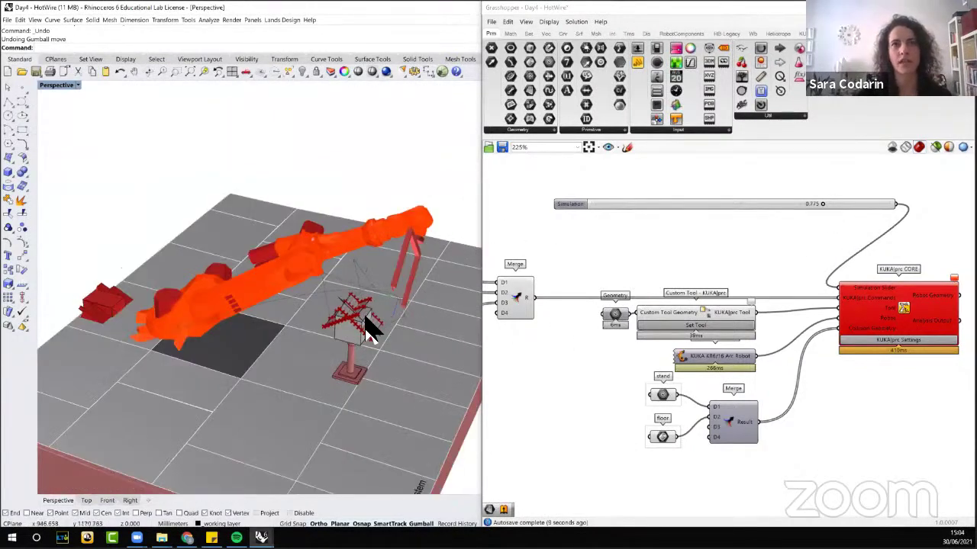
right_drag(414, 274, 415, 231)
scroll(414, 232, down, 4)
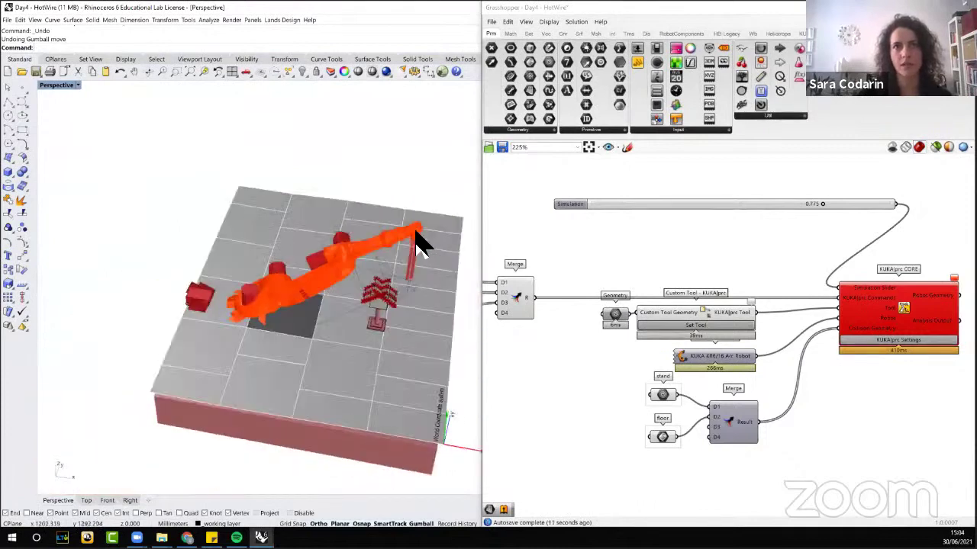
scroll(420, 240, up, 8)
Step: Set the Simulation slider to 0.463, check the tool over the foam block, and undo the slider change
drag(820, 206, 711, 205)
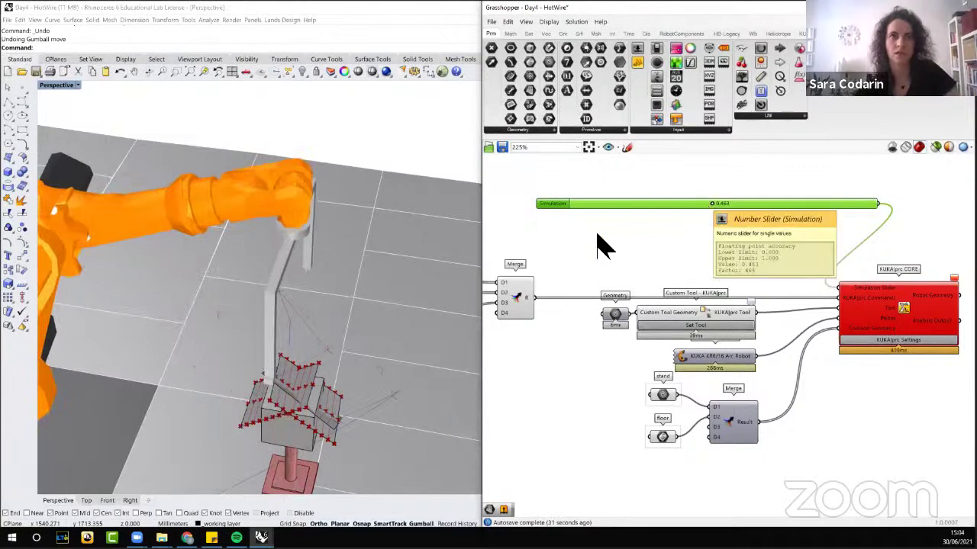
scroll(421, 250, down, 2)
scroll(421, 250, down, 5)
click(637, 250)
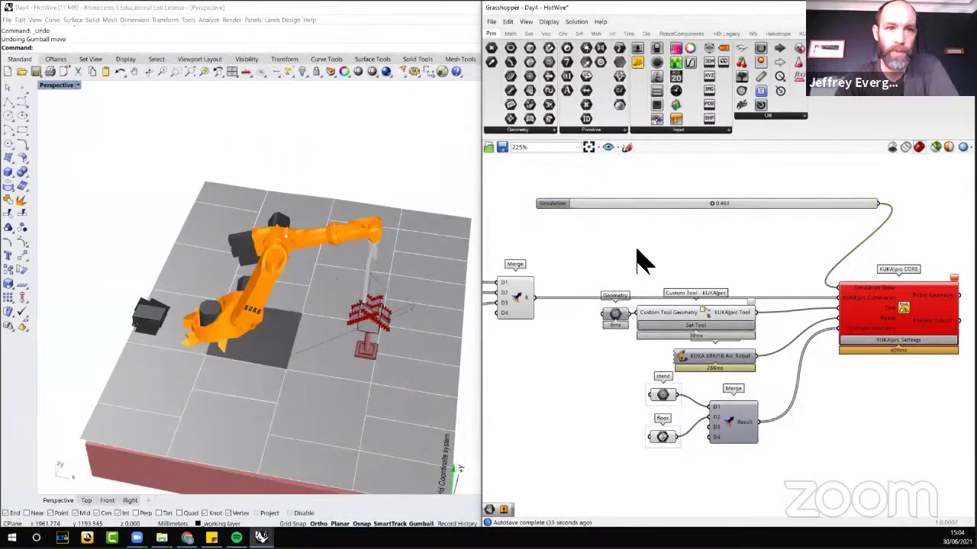
key(ctrl+z)
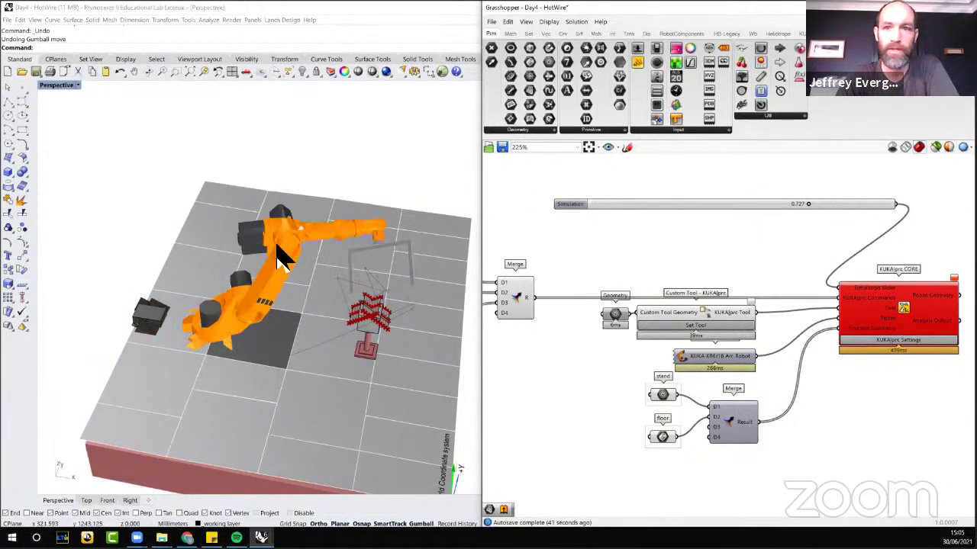
Step: Shorten the Simulation slider, move it closer to the KUKA|prc CORE component, and advance the simulation to inspect the tool near the block
scroll(392, 301, up, 8)
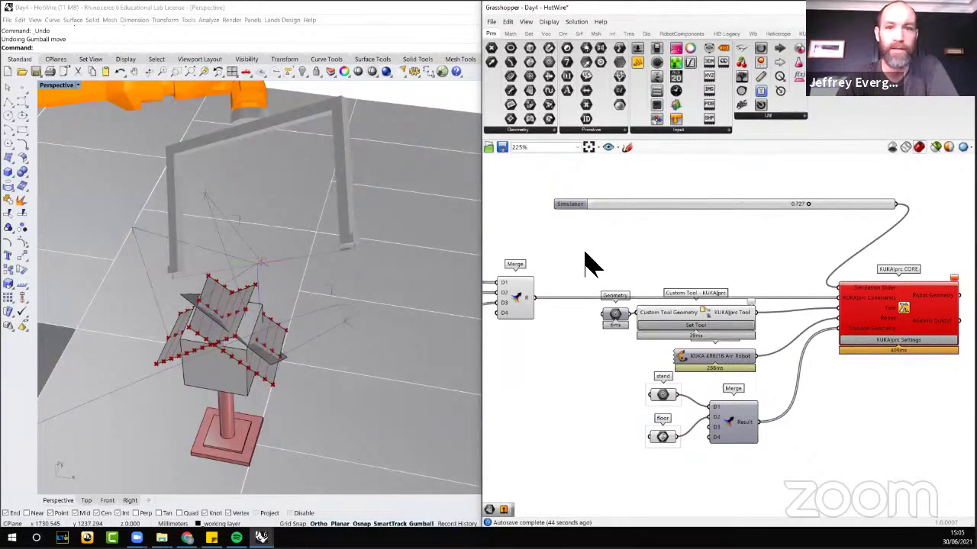
scroll(615, 269, down, 2)
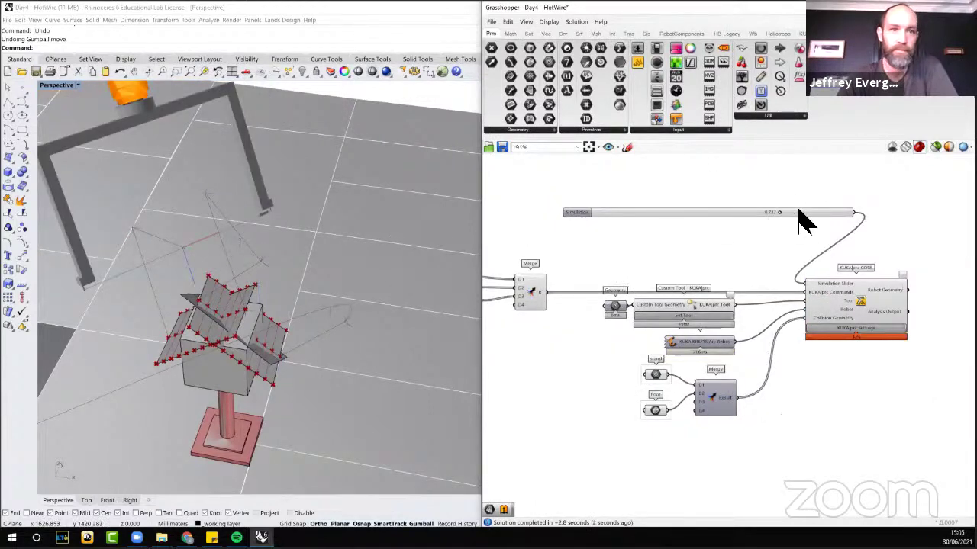
mouse_move(856, 213)
mouse_down()
mouse_move(670, 213)
mouse_move(714, 229)
mouse_move(697, 238)
mouse_move(724, 246)
mouse_up()
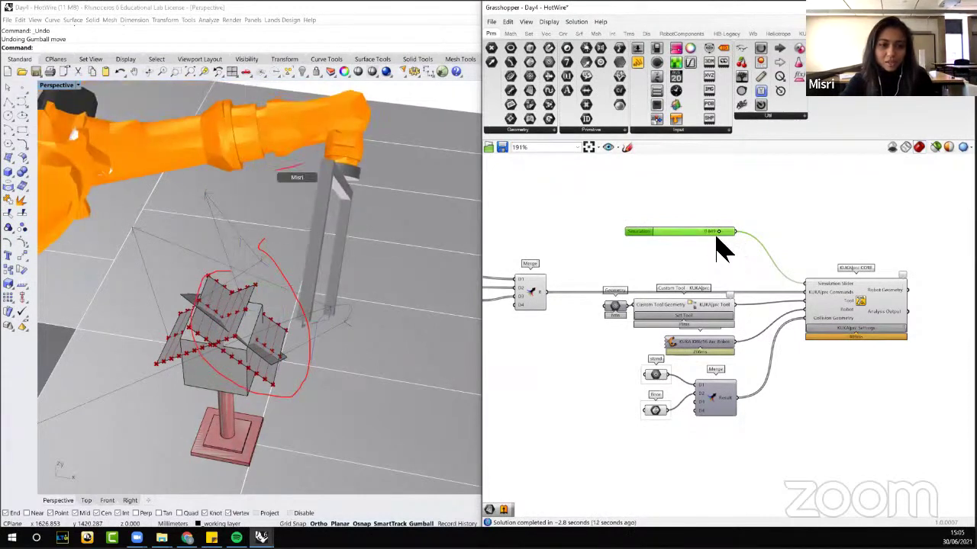